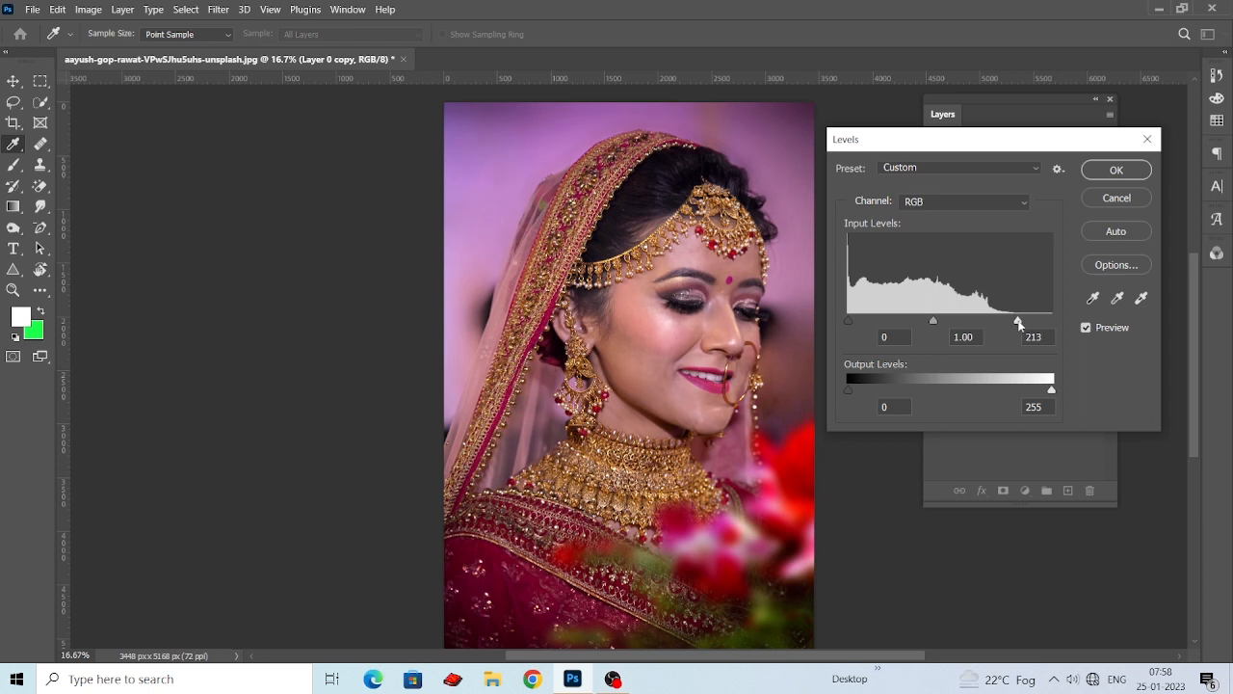
Lower the Red channel's white input level in Levels to about 221.
left_click(971, 204)
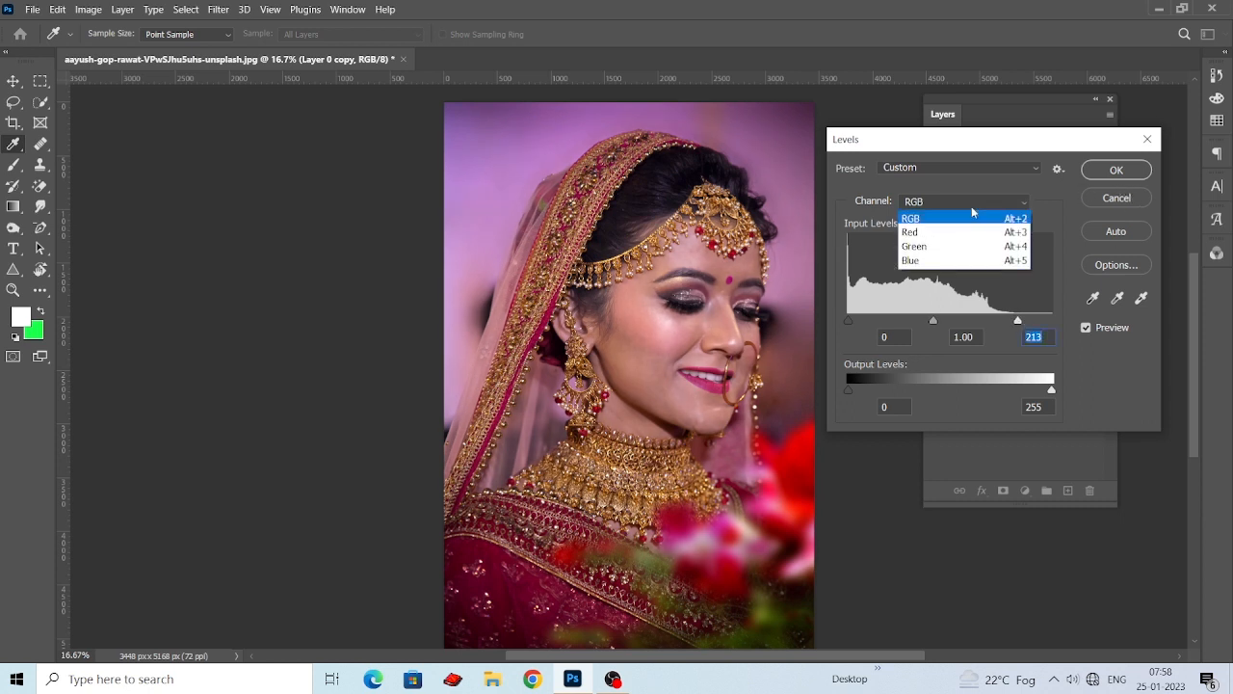
left_click(964, 231)
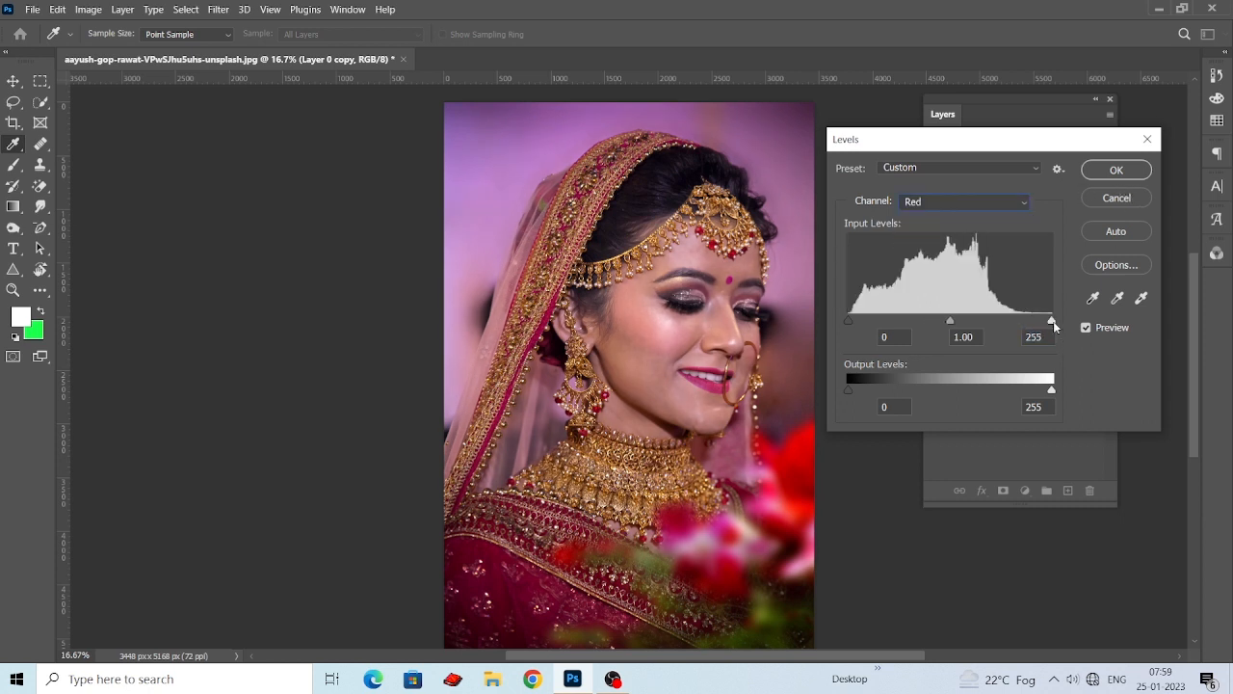
left_click_drag(1053, 321, 1029, 335)
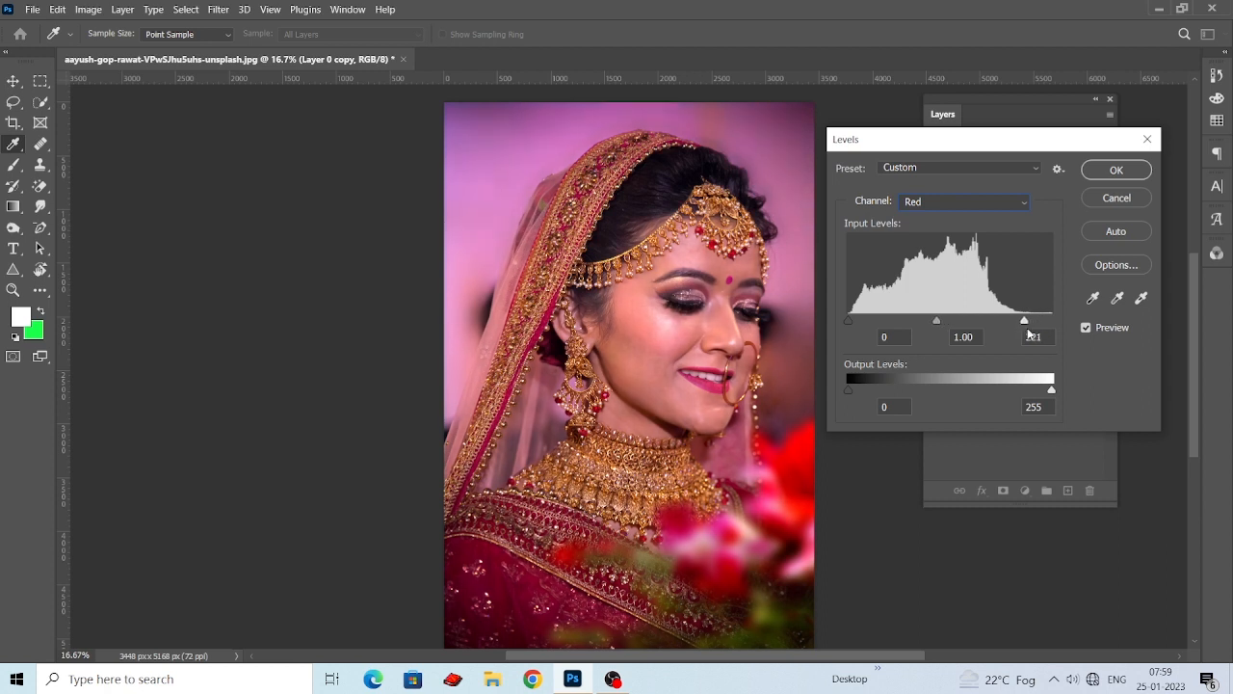
Lower the Green channel's white input level in Levels to 230.
left_click(989, 204)
left_click(964, 247)
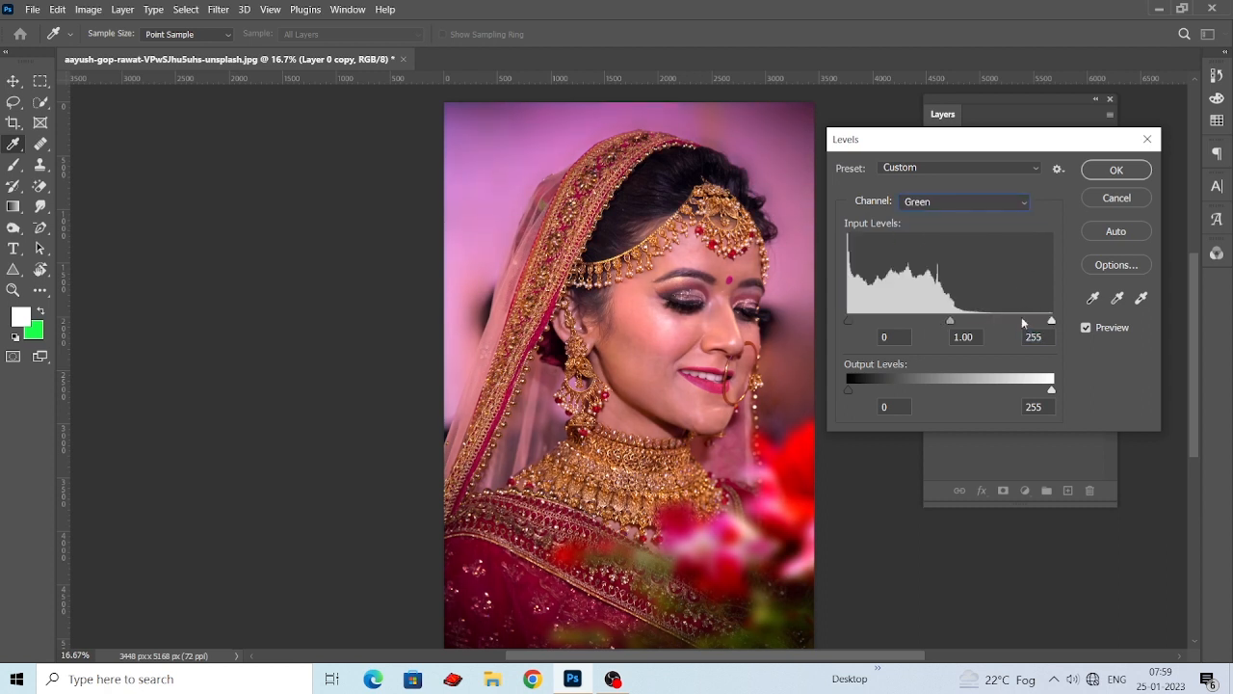
mouse_move(1054, 322)
left_mouse_down()
mouse_move(980, 321)
mouse_move(1035, 321)
left_mouse_up()
Return the Red channel's white input level to the end of its range and apply the Levels adjustment.
left_click(983, 203)
left_click(964, 260)
left_click(984, 203)
left_click(984, 232)
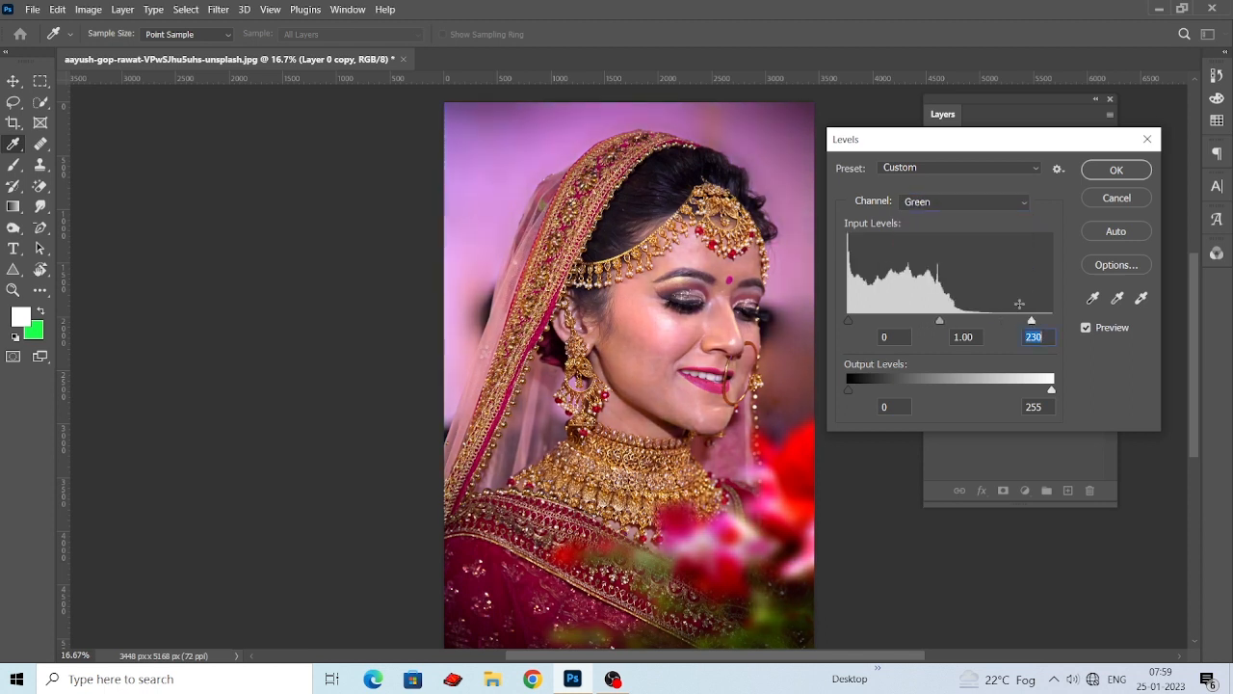
left_click(968, 202)
left_click(945, 235)
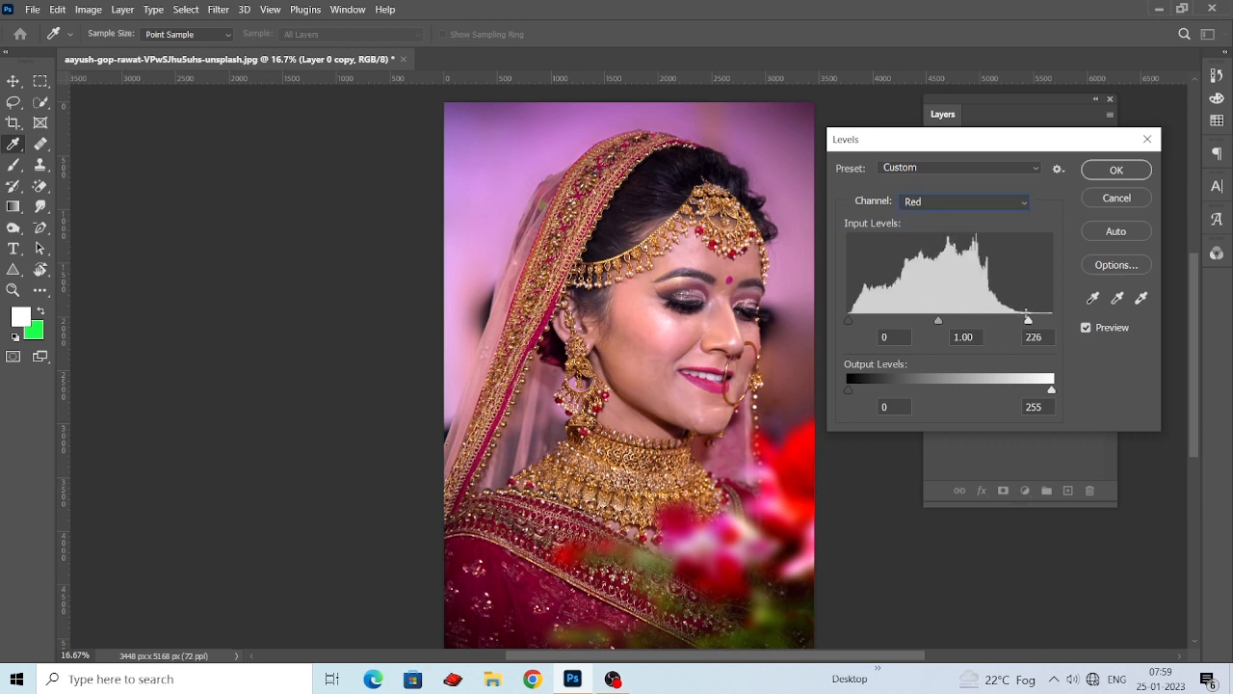
left_click_drag(1030, 322, 1051, 321)
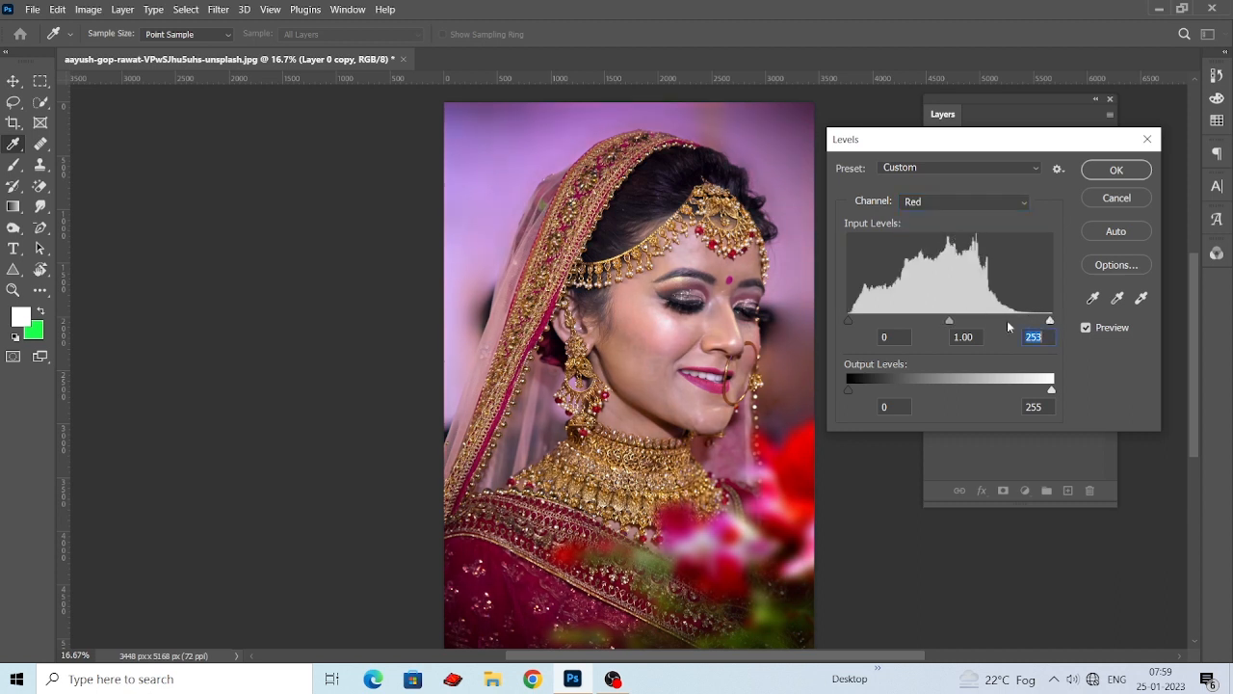
left_click(1116, 170)
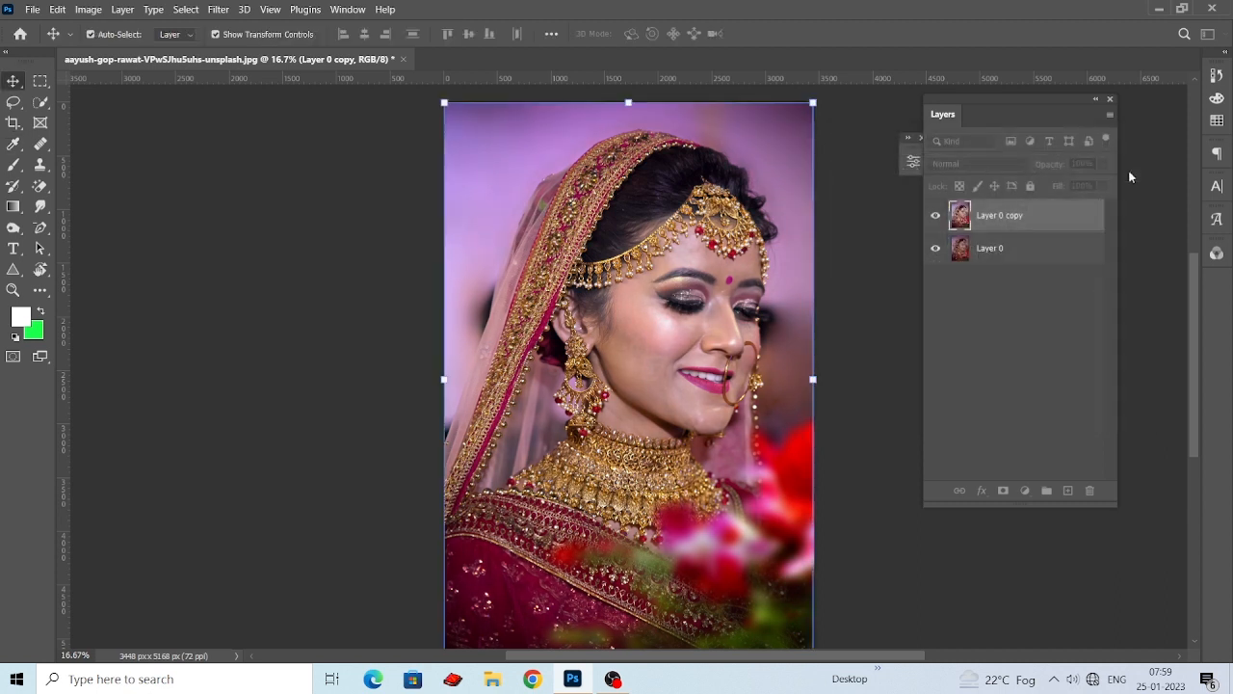
Compare the photo with and without Layer 0 copy.
left_click(933, 218)
left_click(934, 218)
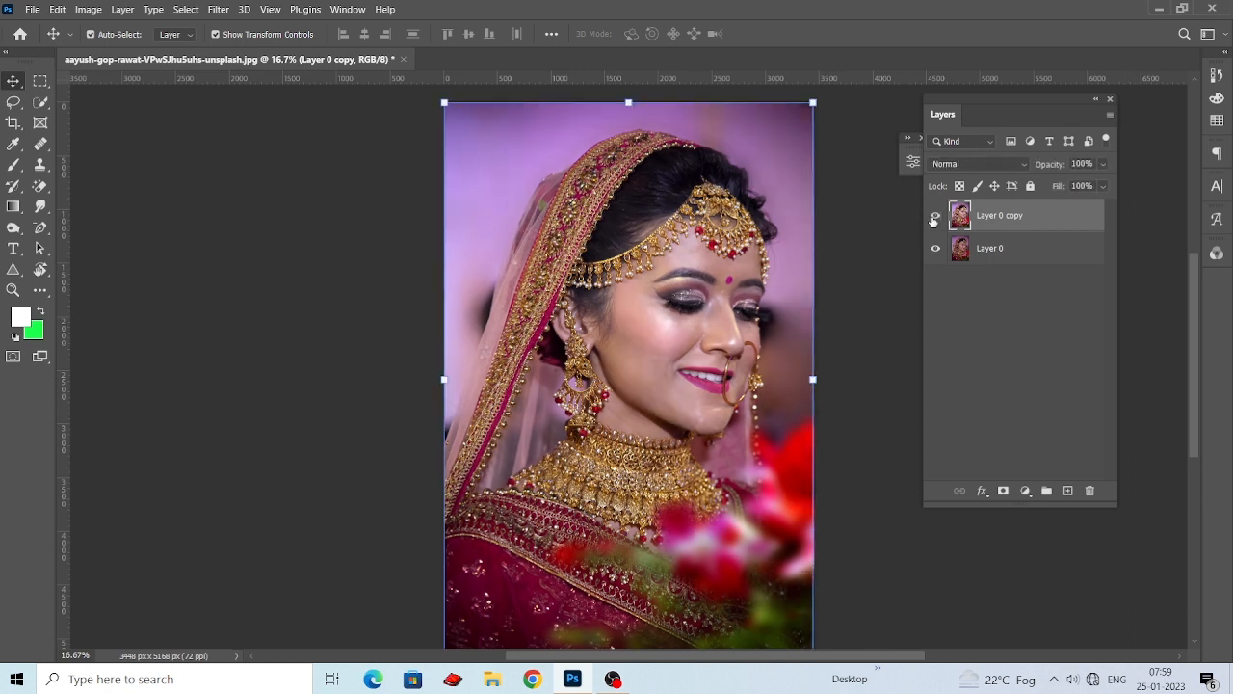
left_click(933, 218)
left_click(934, 217)
Add a Brightness/Contrast adjustment layer with Brightness at -6 and Contrast at 22.
left_click(1025, 490)
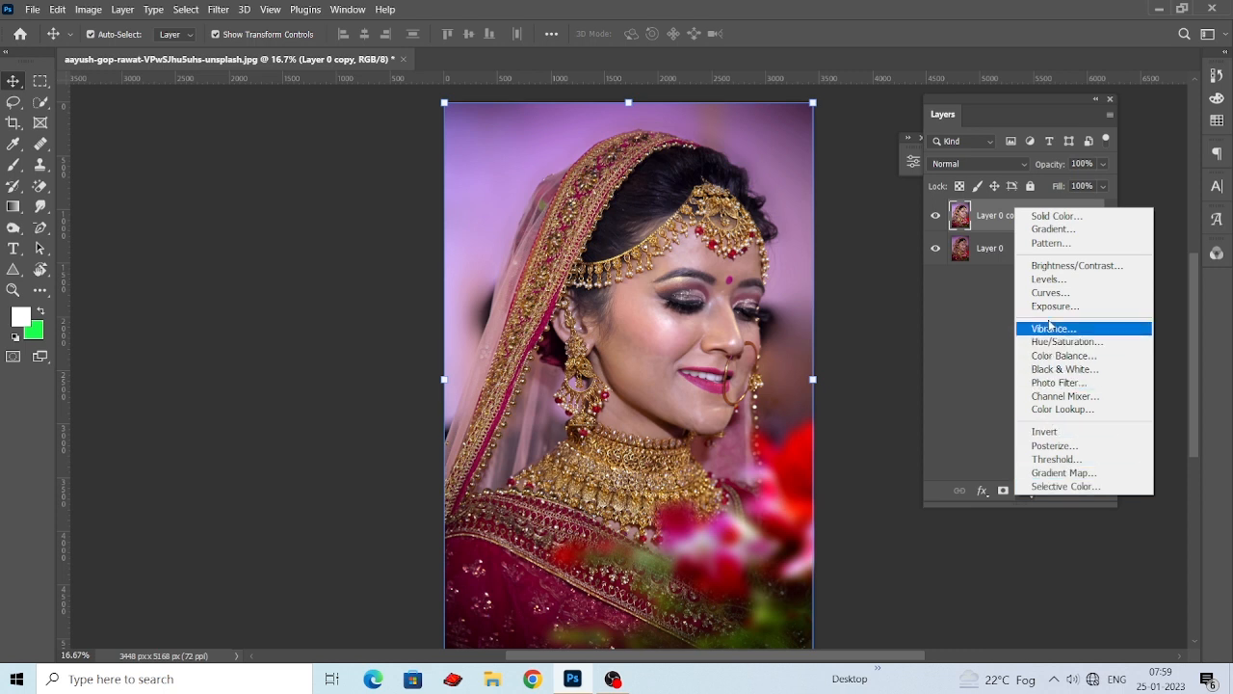
left_click(1077, 266)
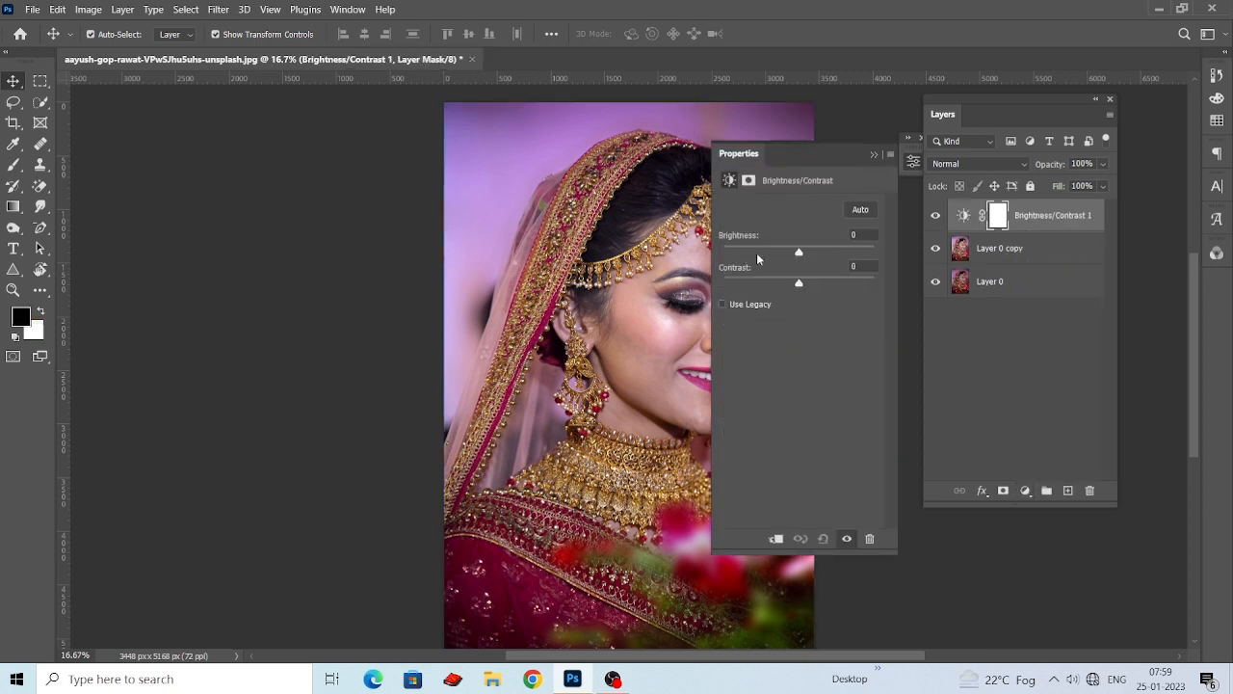
left_click_drag(796, 152, 939, 175)
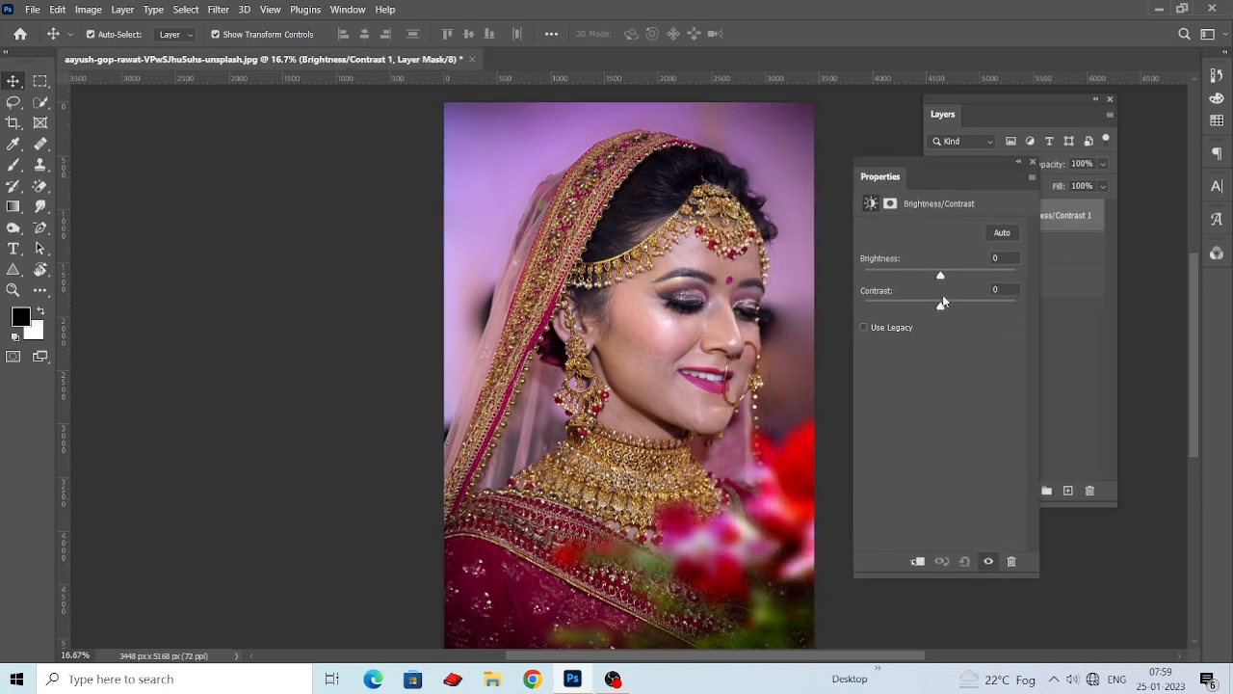
mouse_move(943, 309)
left_mouse_down()
mouse_move(898, 308)
mouse_move(947, 315)
left_mouse_up()
left_click_drag(942, 275, 939, 279)
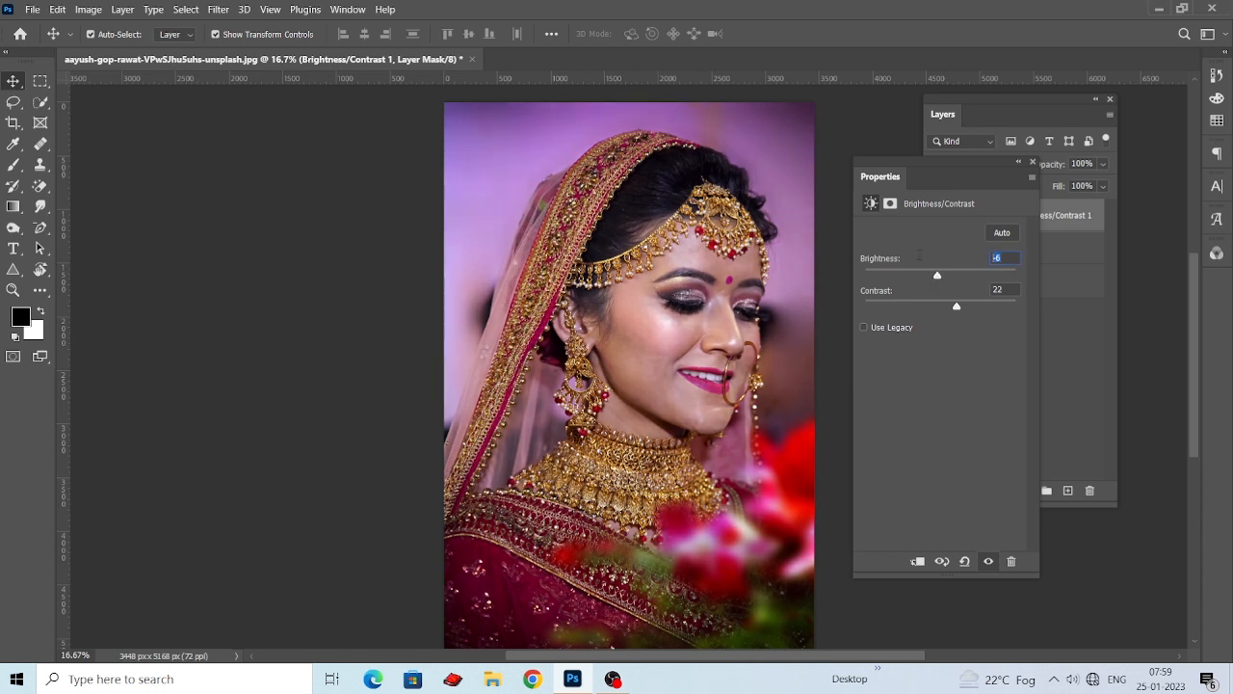
left_click(1032, 161)
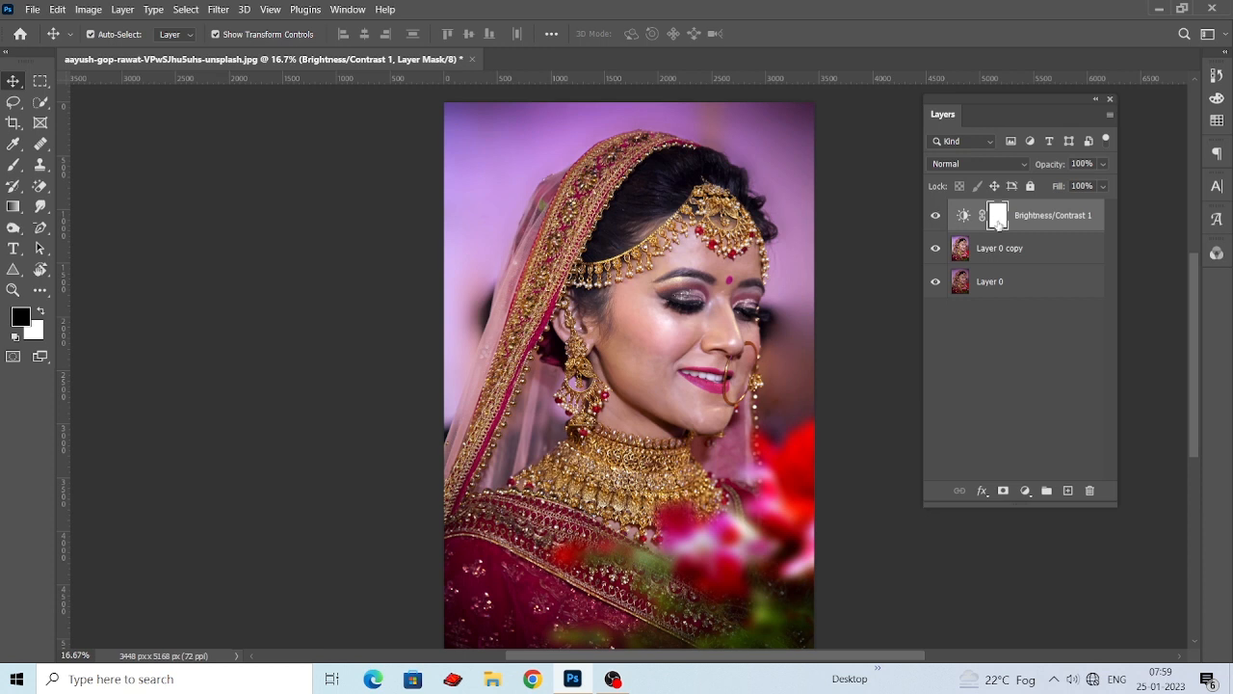
Paint black over the bride's cheek on the Brightness/Contrast mask with a 300 px Soft Round brush at 5% opacity.
key("b")
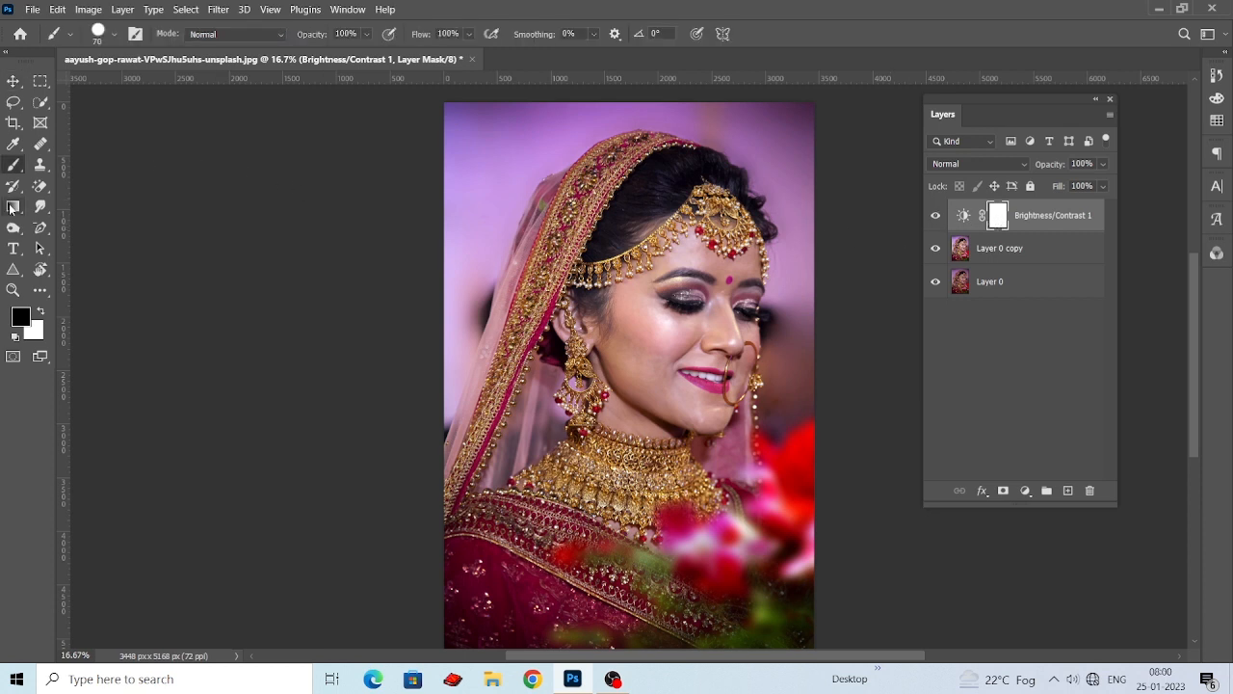
right_click(14, 165)
left_click(91, 165)
left_click(114, 35)
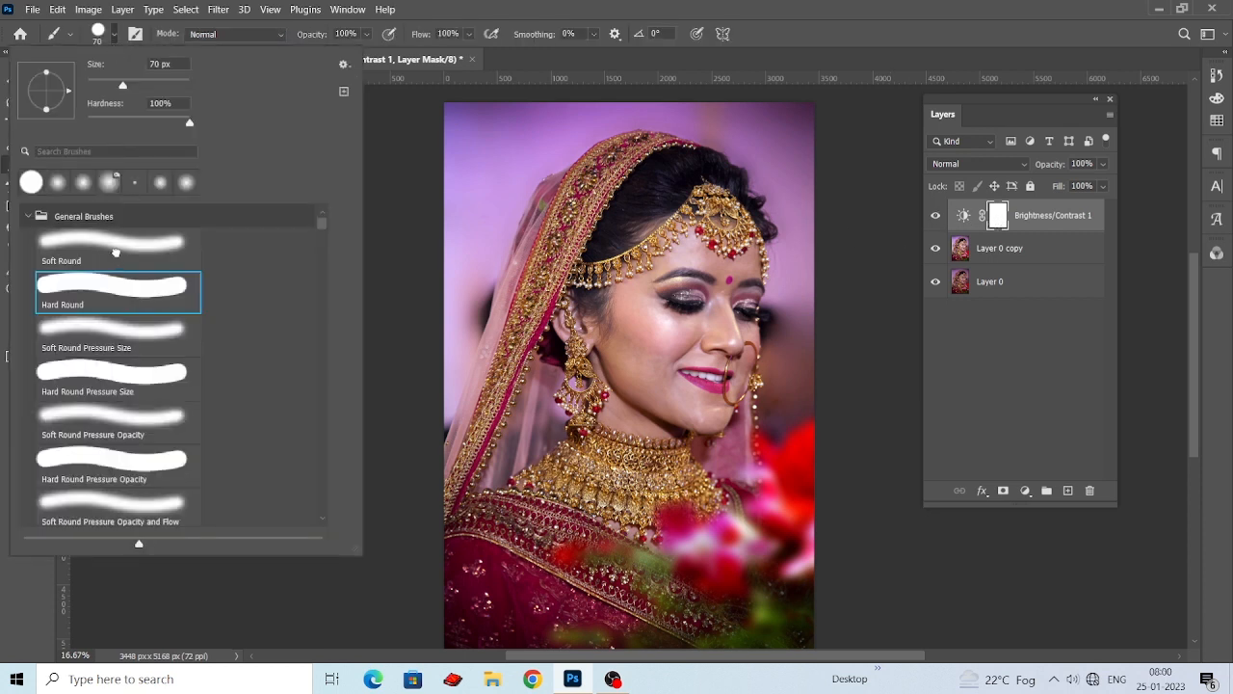
left_click(114, 251)
left_click(407, 35)
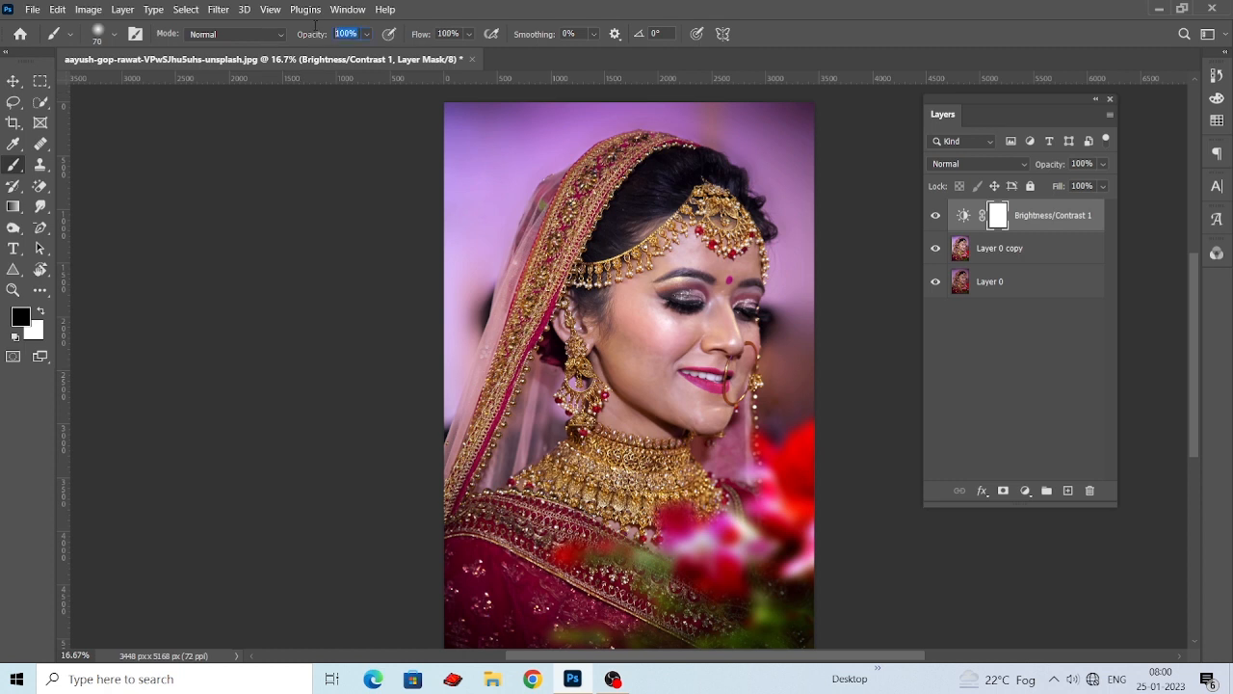
key("0")
key("5")
key("bracketright")
key("bracketright")
key("bracketright")
key("bracketleft")
key("ctrl+plus")
key("ctrl+plus")
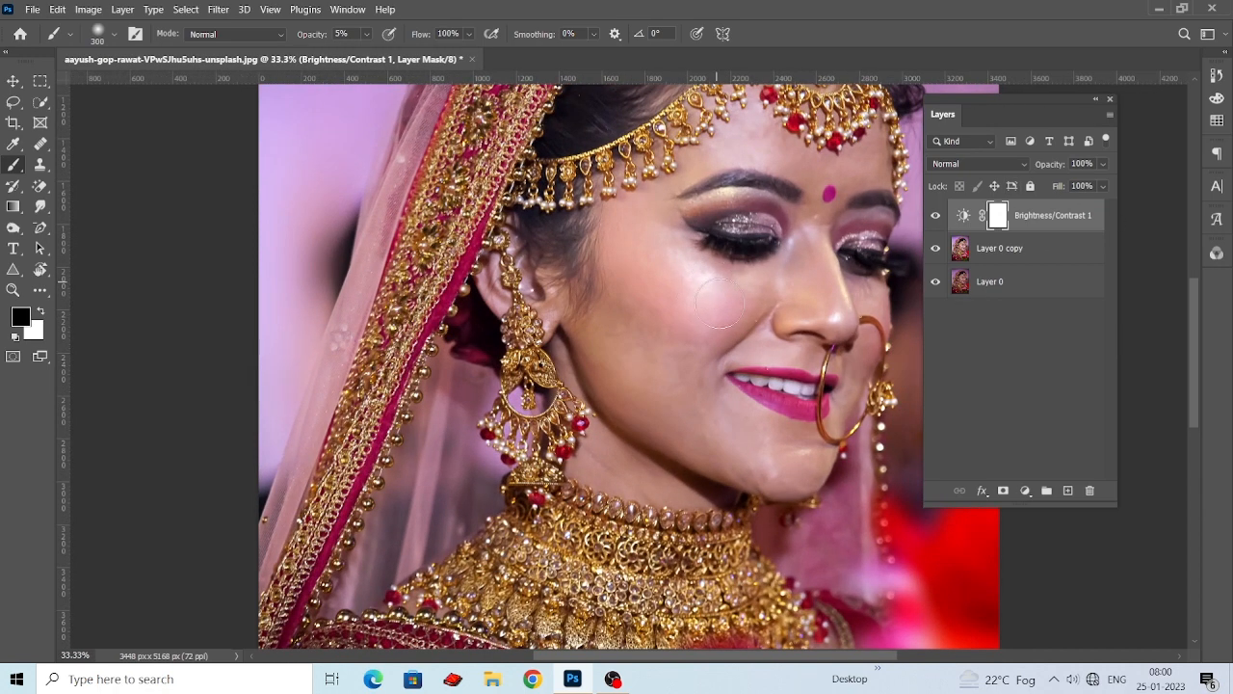
left_click_drag(710, 292, 688, 301)
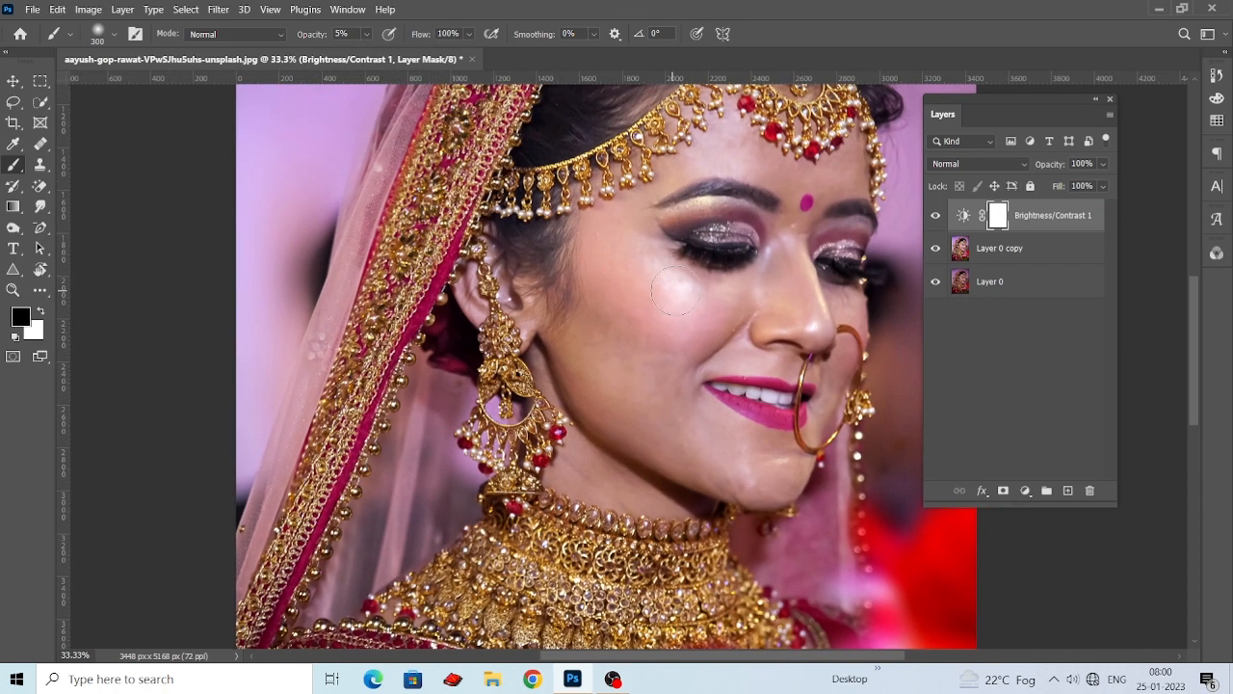
Raise the brush opacity to 50% and paint over the cheek again on the Brightness/Contrast mask.
left_click(365, 35)
left_click_drag(368, 51, 307, 26)
type("50")
key("Return")
mouse_move(673, 301)
left_mouse_down()
mouse_move(693, 338)
mouse_move(692, 320)
mouse_move(634, 280)
mouse_move(626, 310)
left_mouse_up()
mouse_move(634, 357)
left_mouse_down()
mouse_move(645, 302)
mouse_move(652, 322)
mouse_move(666, 312)
left_mouse_up()
key("ctrl+minus")
key("ctrl+minus")
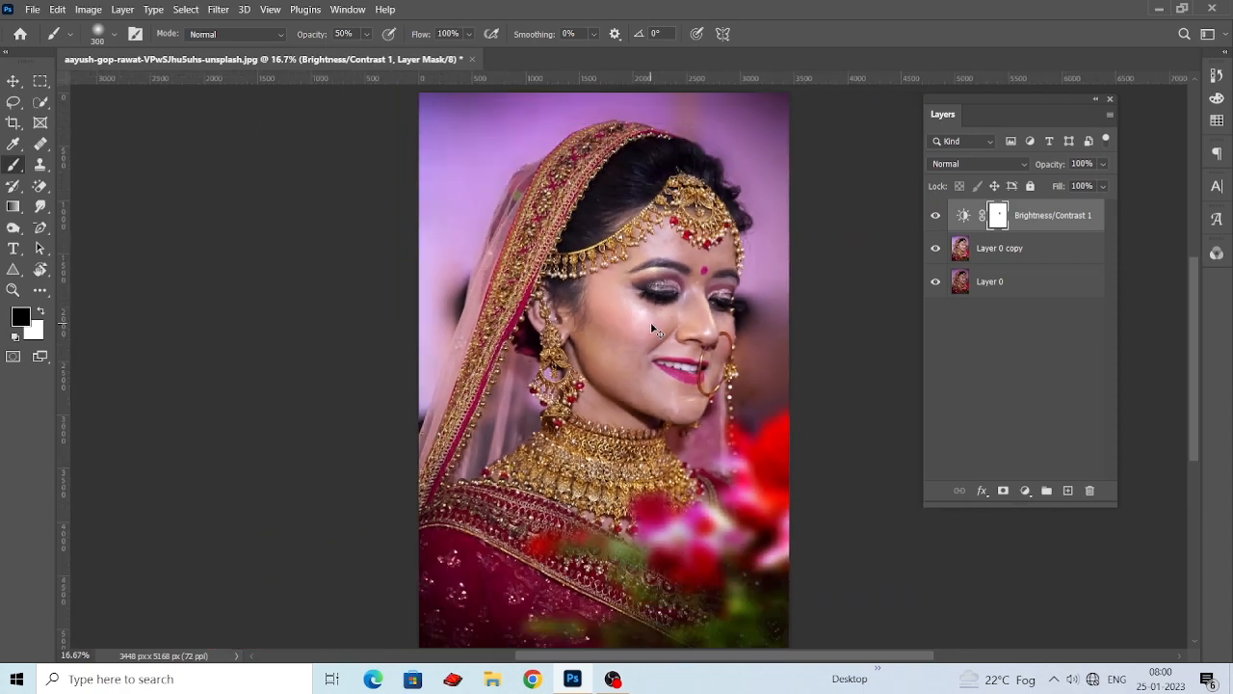
Merge the Brightness/Contrast 1 layer with Layer 0 copy and compare the result with the original photo.
left_click(13, 81)
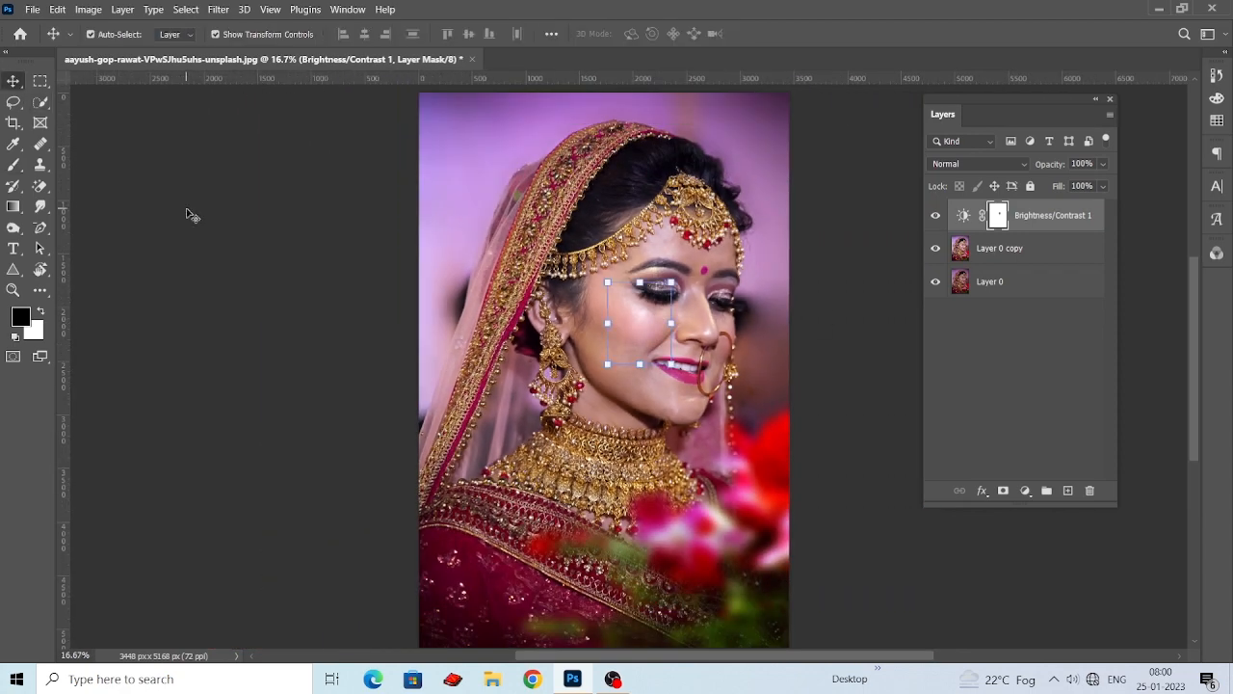
left_click(936, 216)
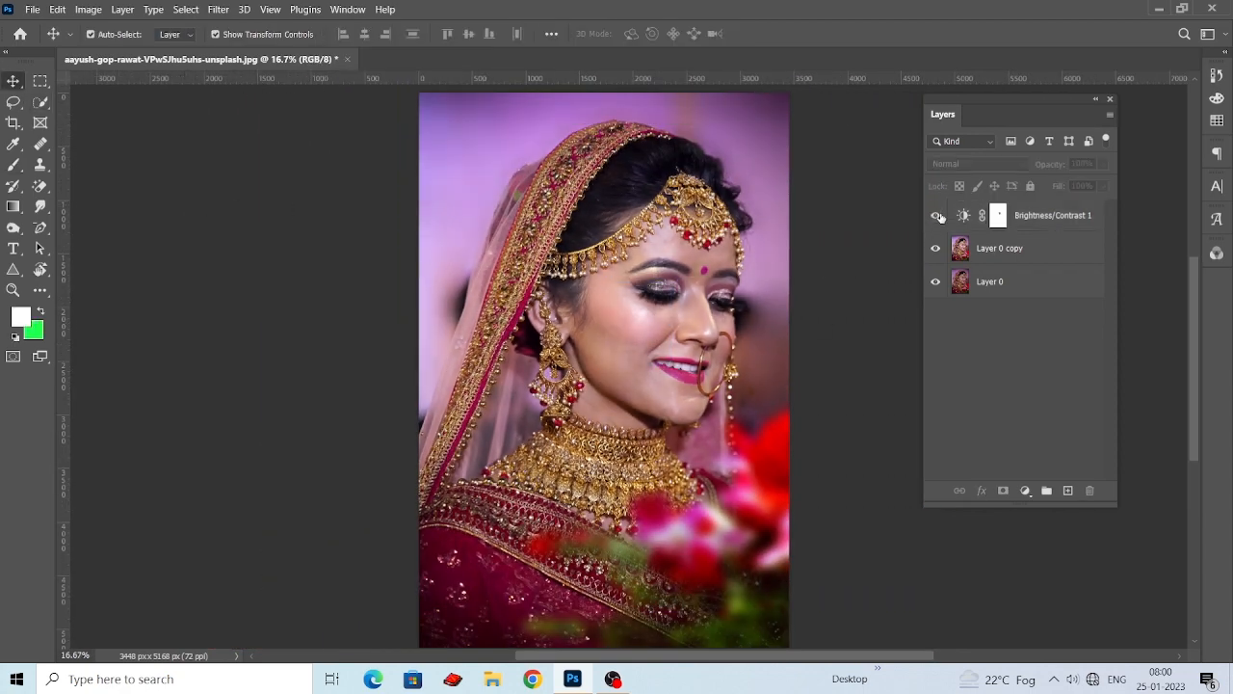
left_click(1056, 218)
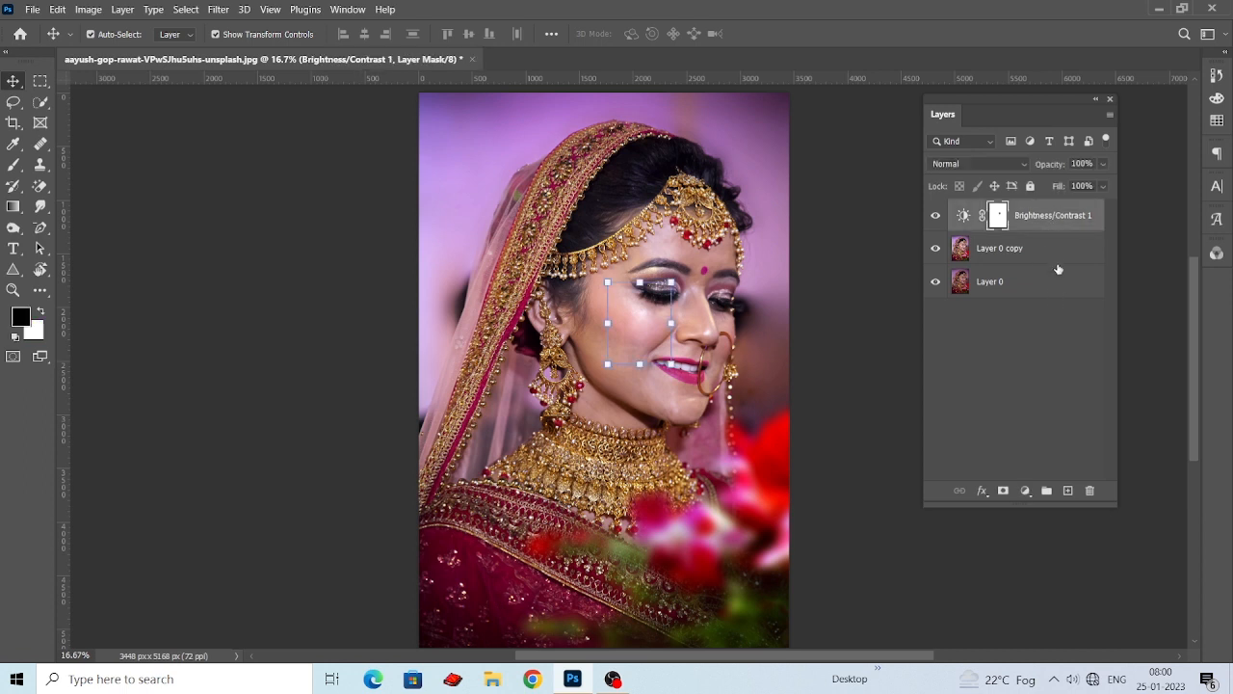
left_click(1057, 255, "shift")
right_click(1050, 218)
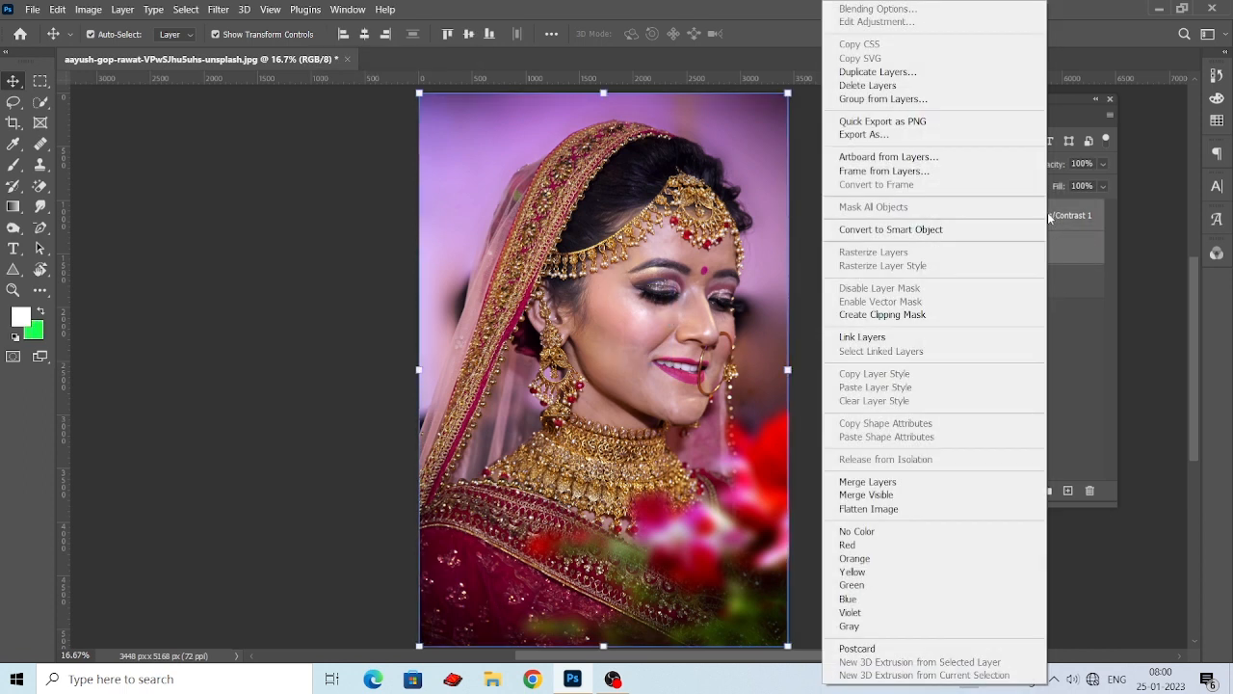
left_click(880, 484)
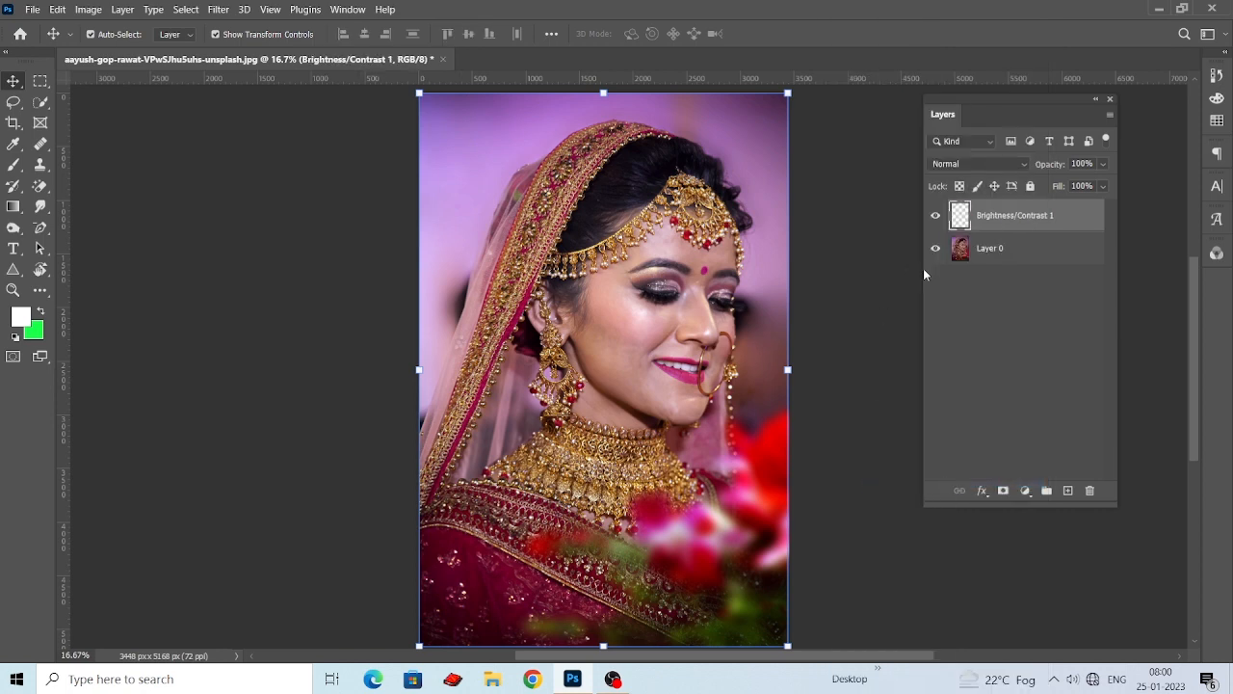
left_click(935, 216)
left_click(936, 216)
Add a Color Balance adjustment layer, nudge the midtones slightly toward green and blue, and set Cyan–Red to 5.
left_click(1026, 490)
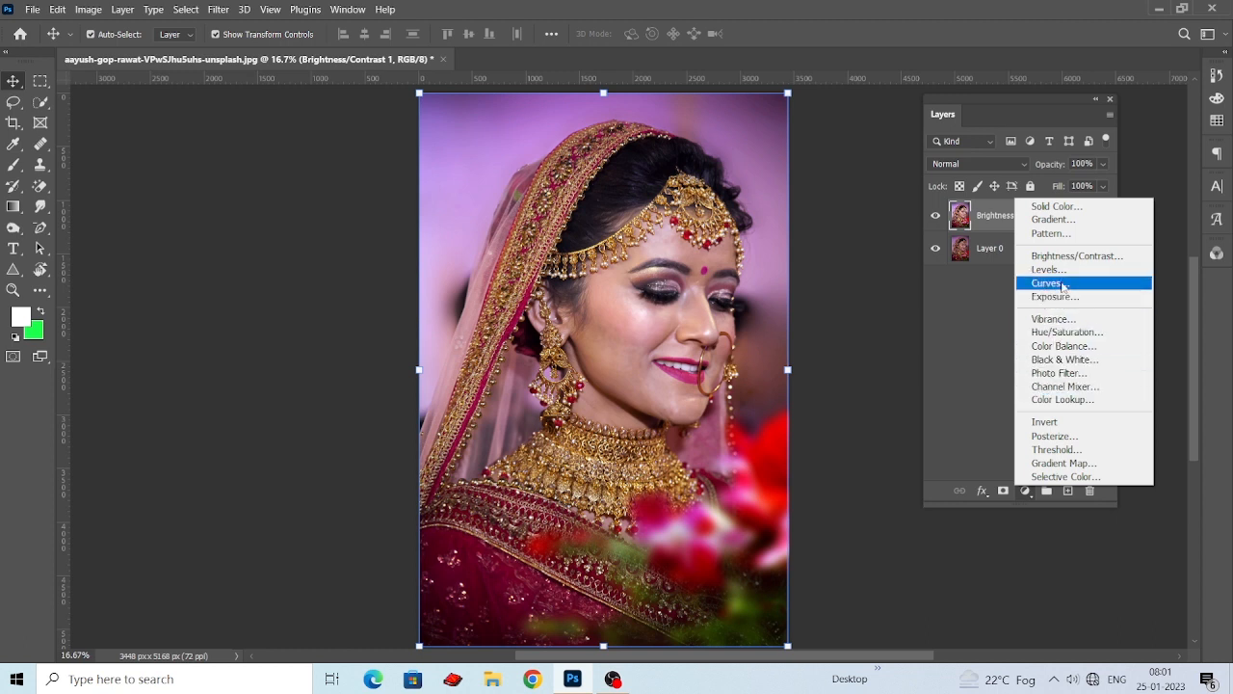
left_click(1058, 347)
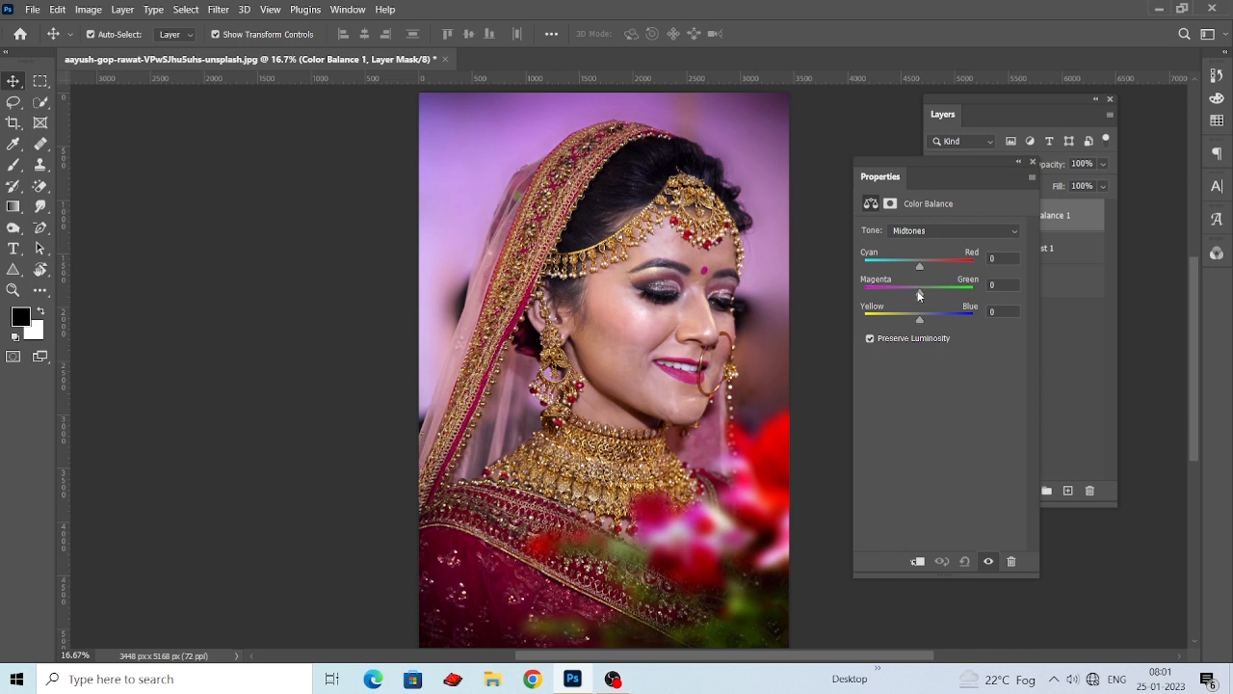
left_click_drag(918, 296, 924, 296)
left_click_drag(921, 319, 923, 321)
mouse_move(925, 265)
left_mouse_down()
mouse_move(912, 262)
mouse_move(924, 262)
left_mouse_up()
left_click(1004, 260)
type("5")
left_click(1034, 163)
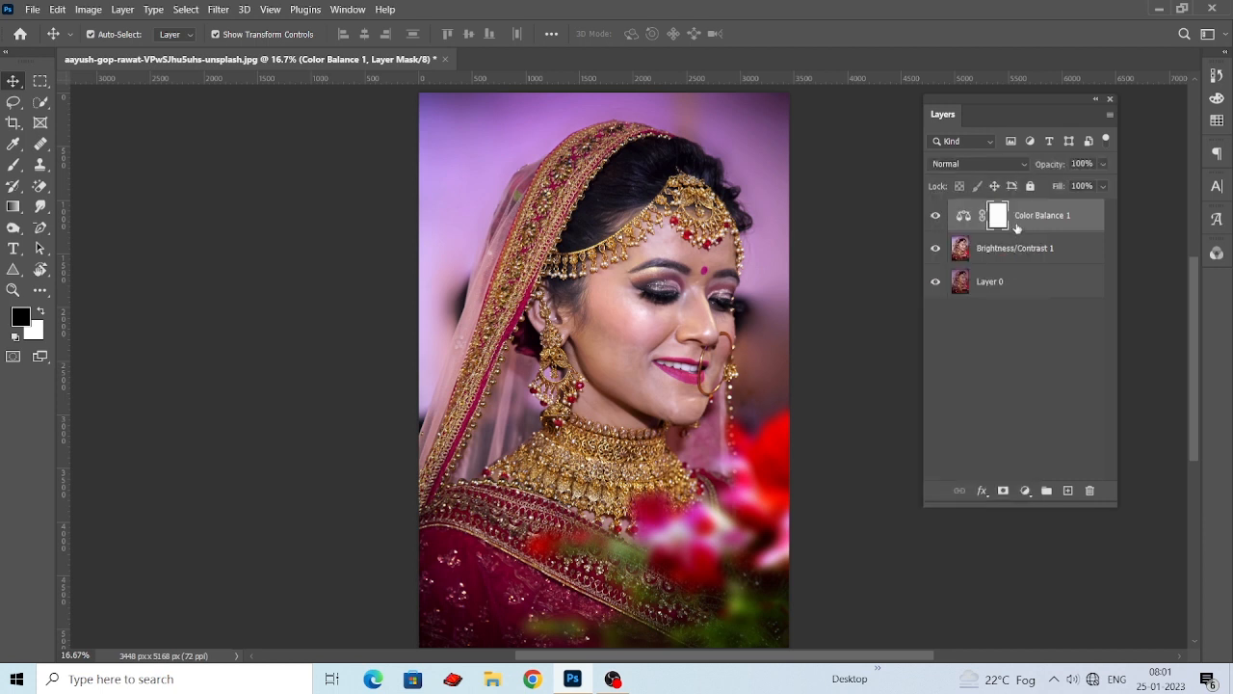
Merge the Color Balance 1 layer with the Brightness/Contrast 1 layer and compare the result with the original photo.
left_click(1035, 247)
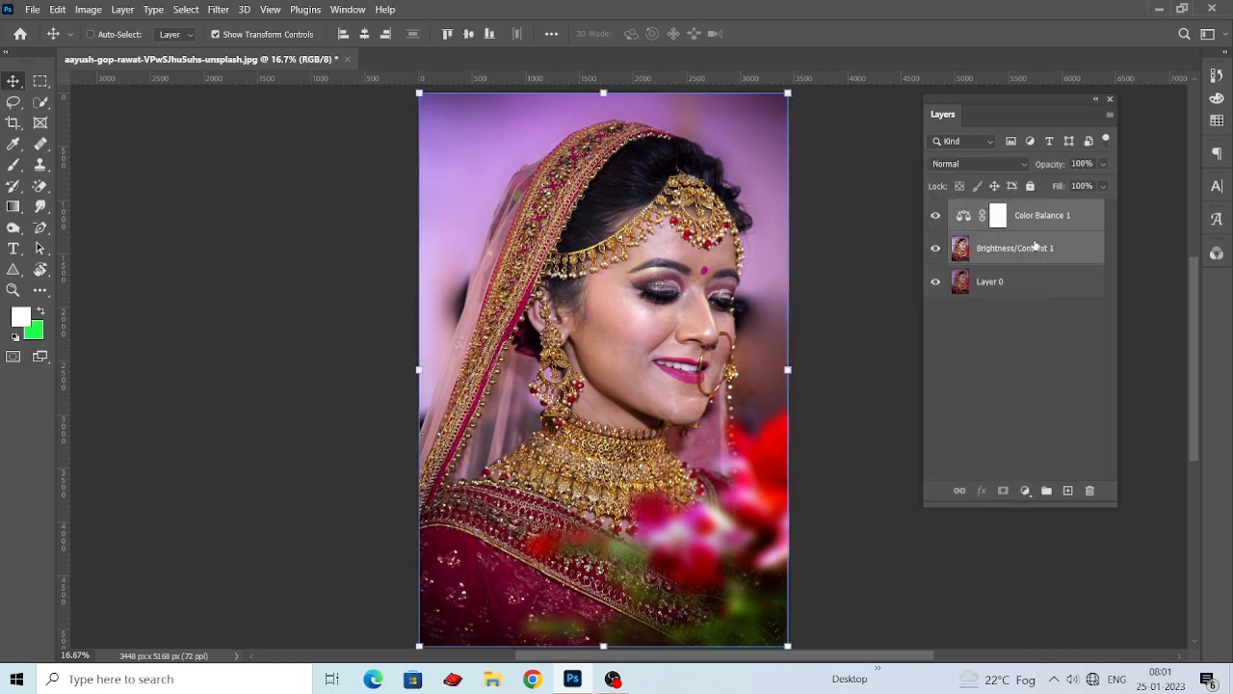
key("ctrl+e")
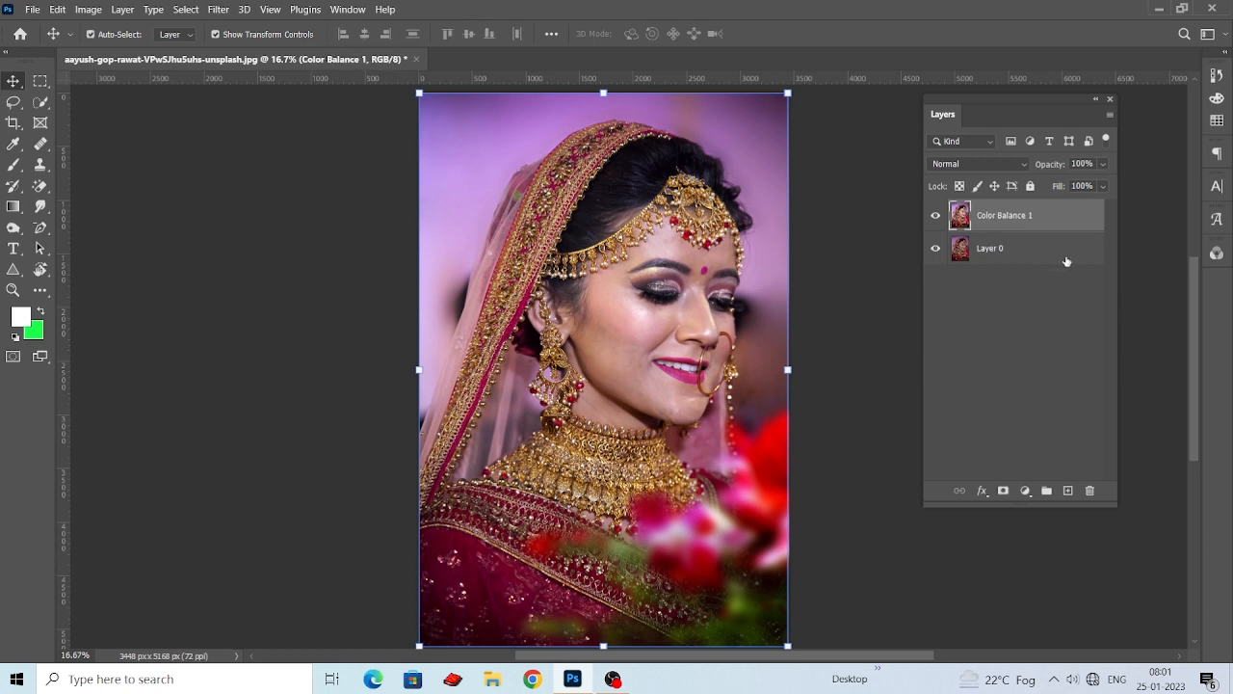
left_click(936, 215)
left_click(943, 215)
left_click(867, 242)
Duplicate the Color Balance 1 layer and open the Camera Raw Filter on the copy.
left_click_drag(1046, 228, 1067, 490)
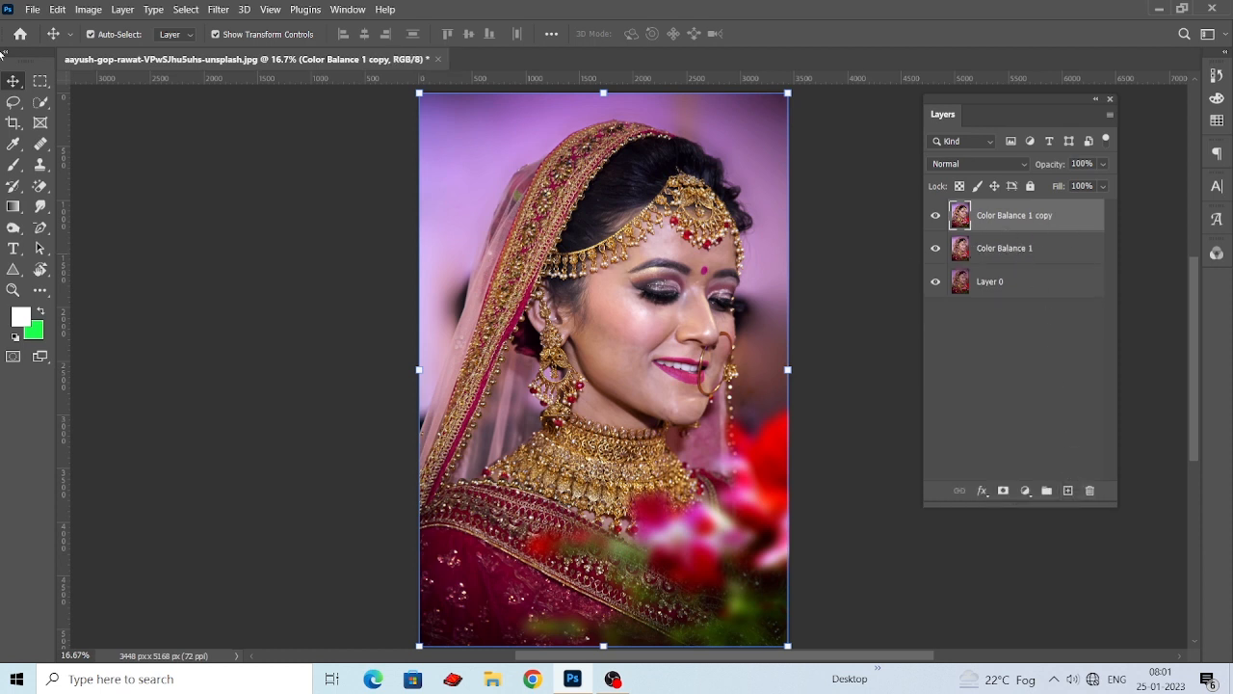
left_click(216, 9)
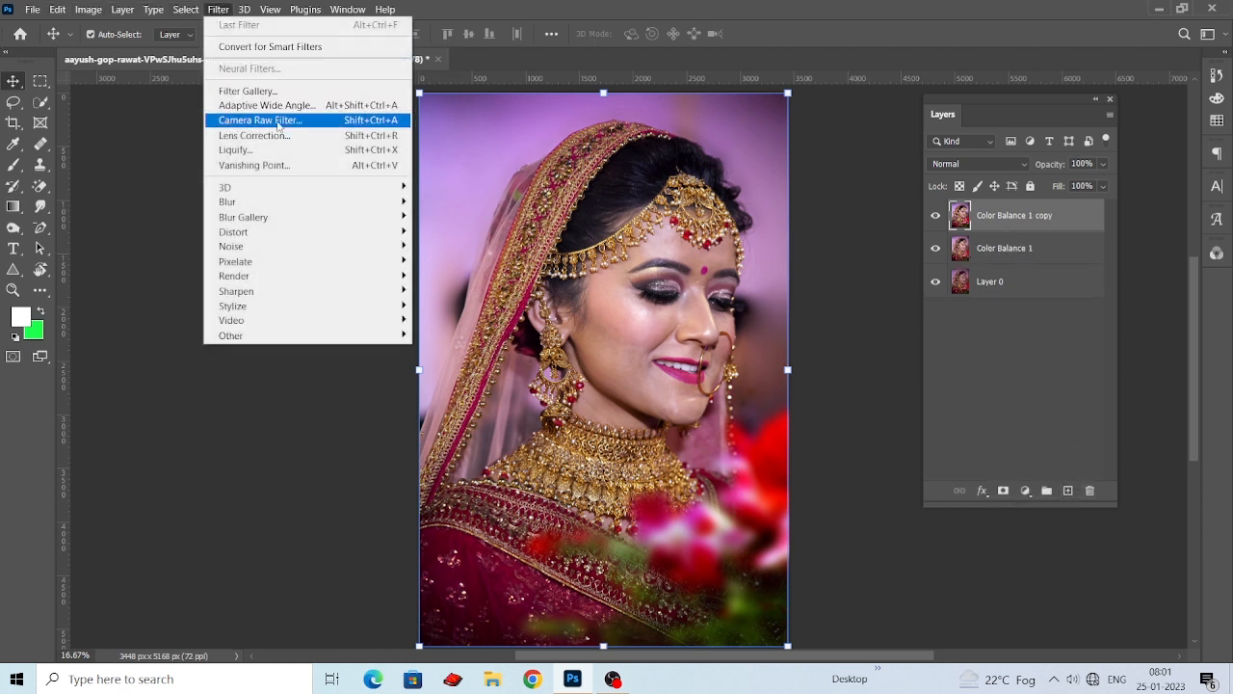
left_click(321, 121)
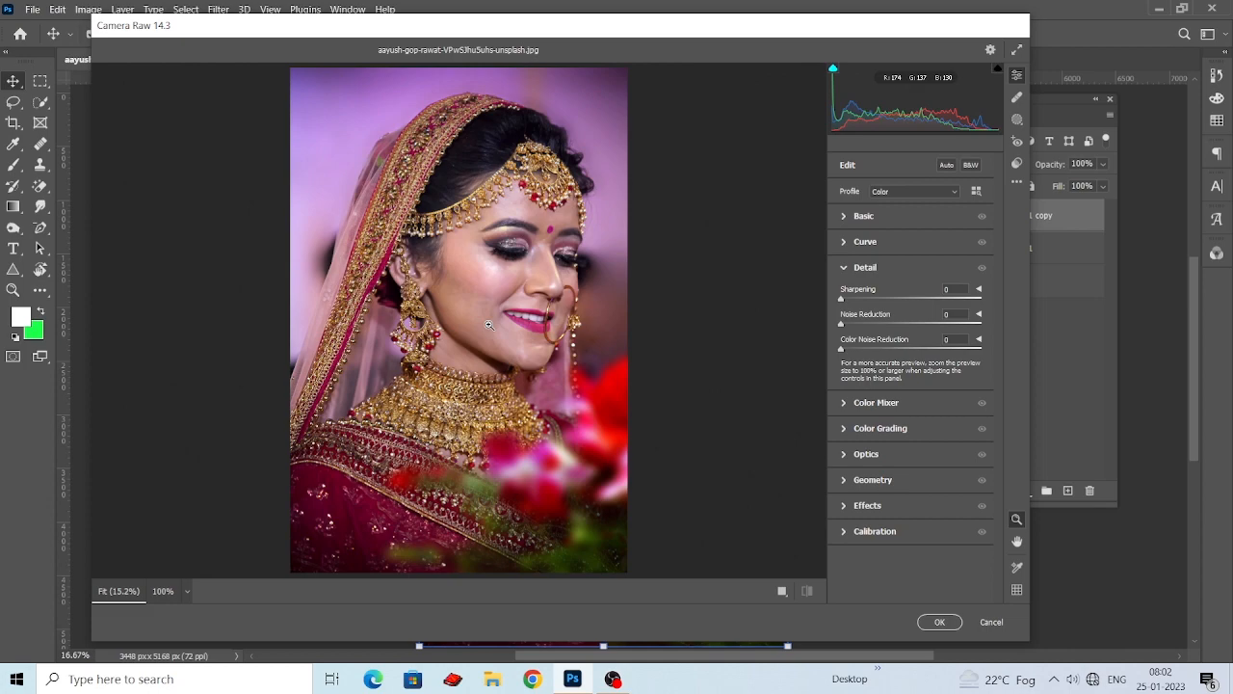
left_click(529, 357)
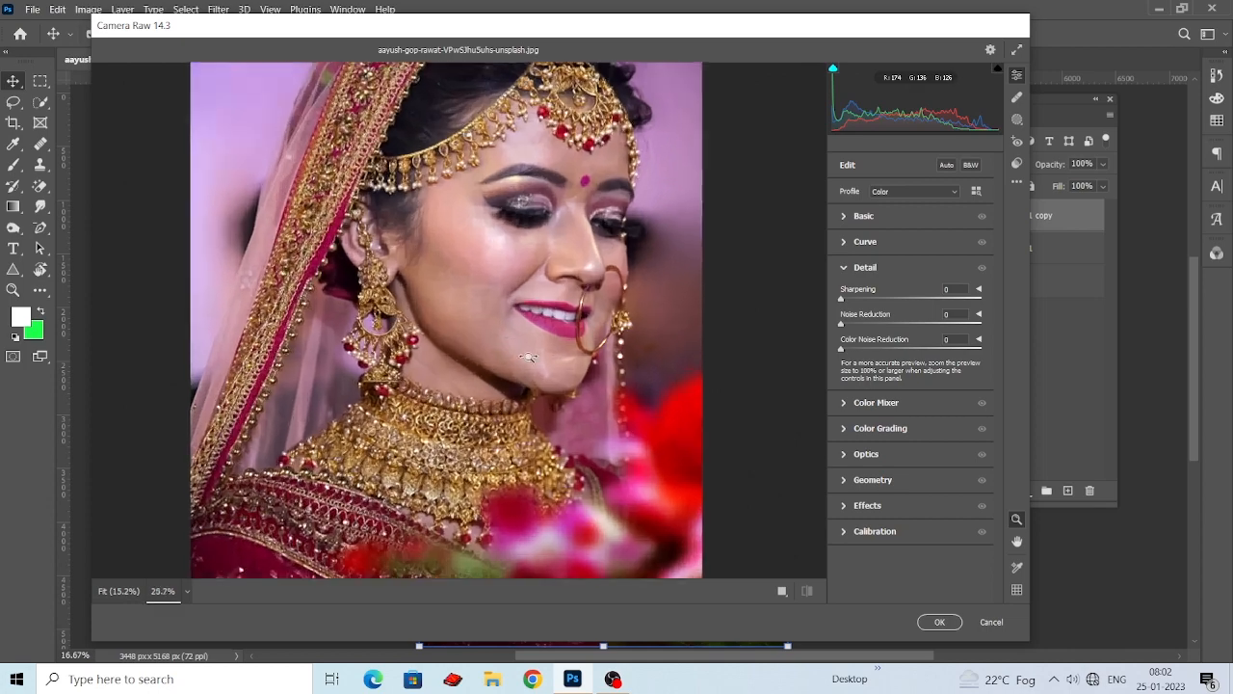
left_click_drag(529, 357, 495, 251)
left_click_drag(548, 287, 537, 283)
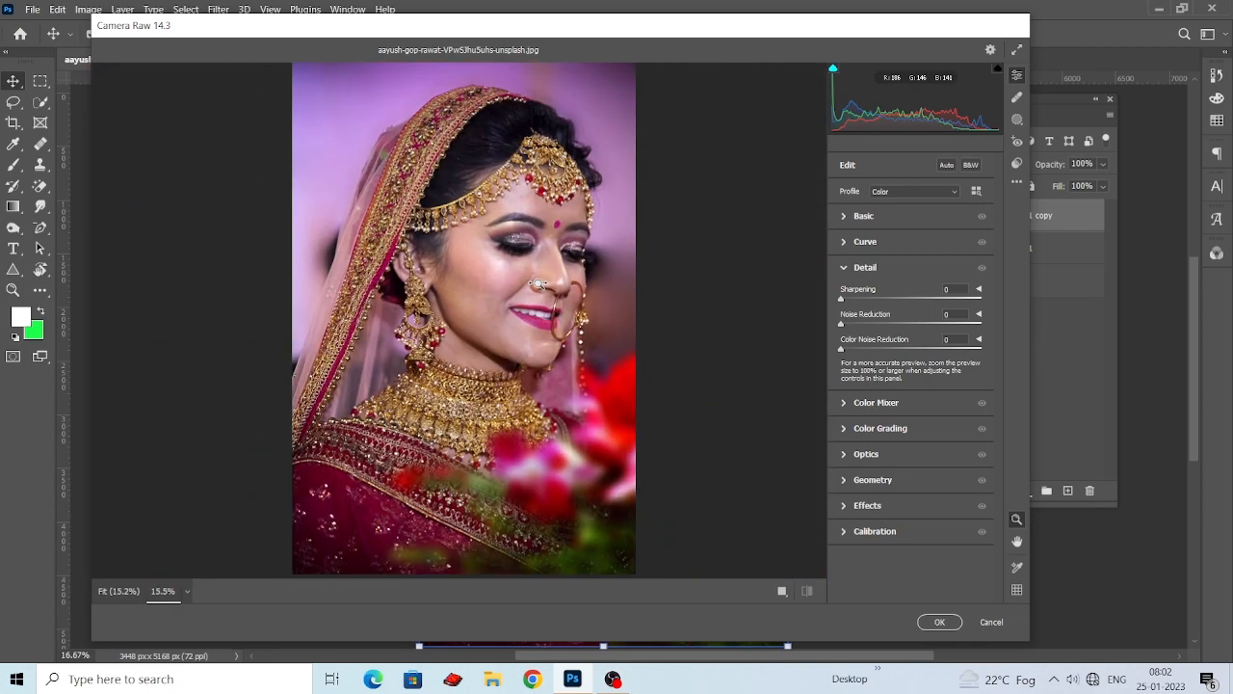
In the Basic adjustments, set Contrast to +9, Highlights to -24 and Shadows to +21.
left_click(841, 217)
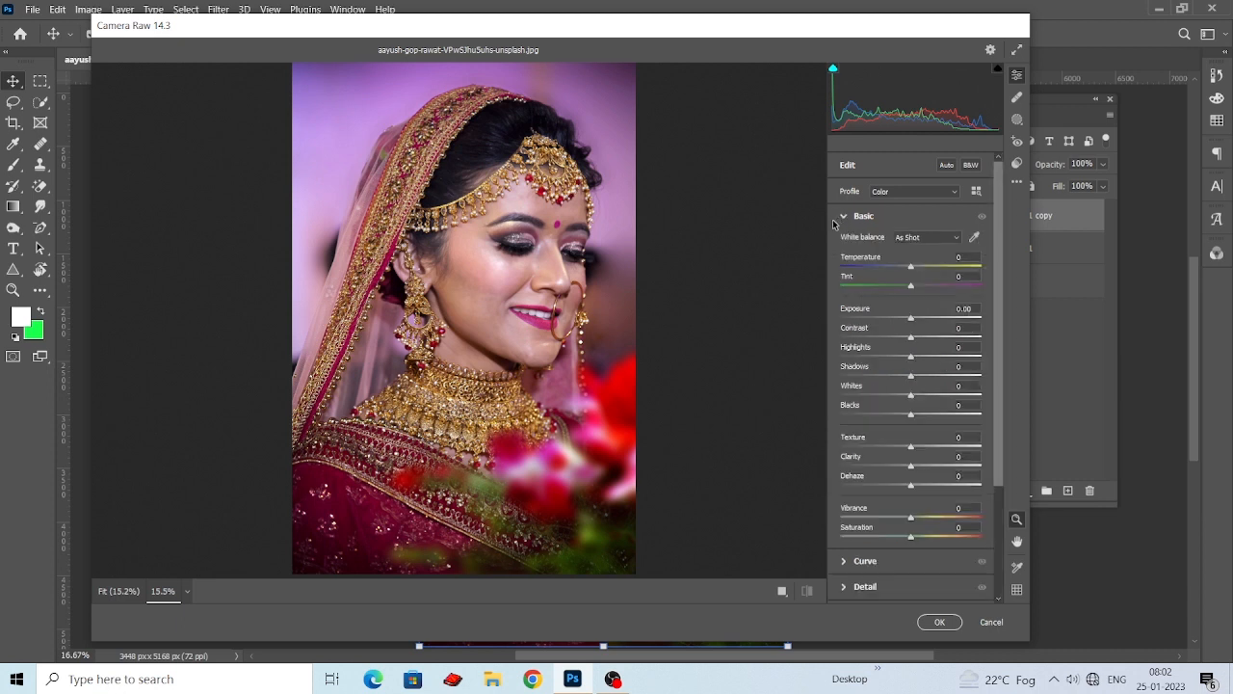
left_click_drag(911, 339, 920, 340)
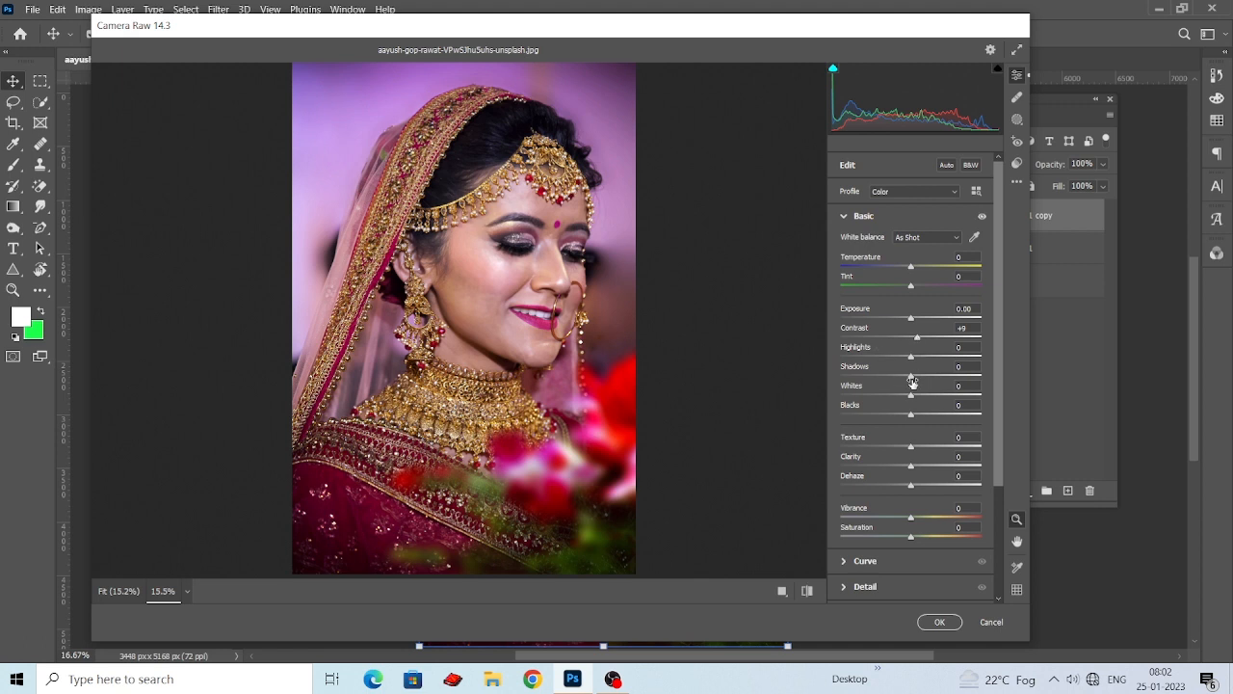
mouse_move(912, 357)
left_mouse_down()
mouse_move(884, 356)
mouse_move(895, 354)
left_mouse_up()
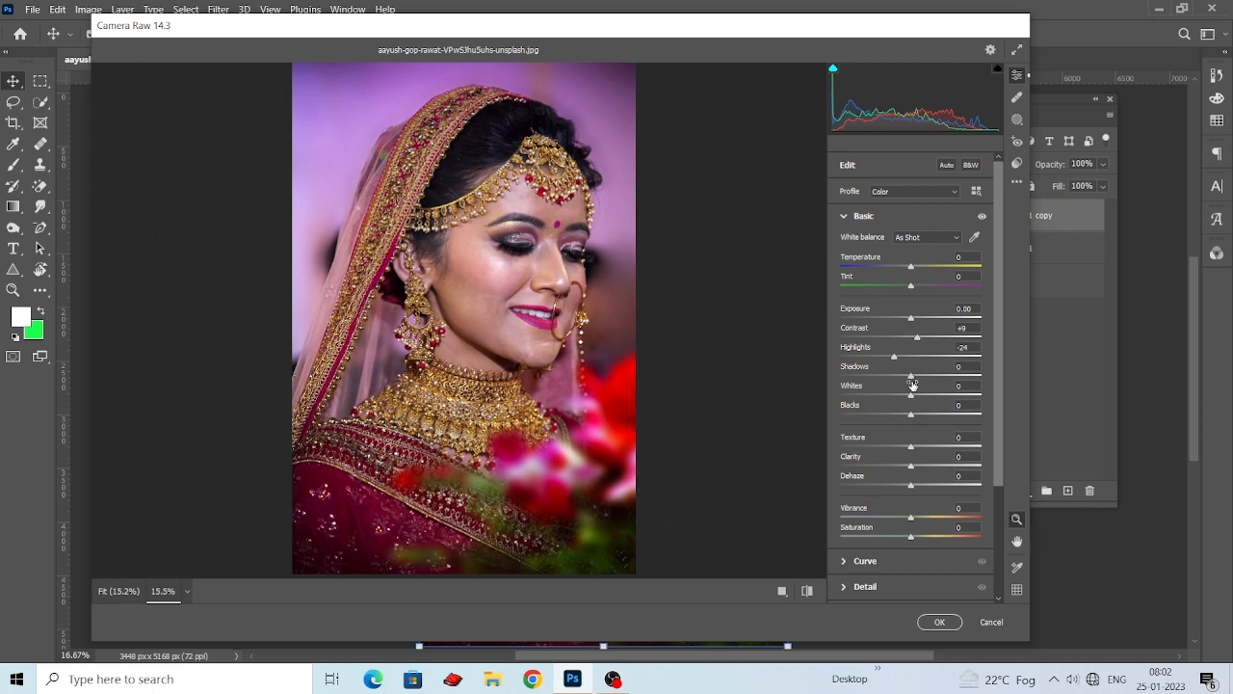
mouse_move(912, 378)
left_mouse_down()
mouse_move(944, 381)
mouse_move(927, 381)
left_mouse_up()
scroll(509, 320, "up", 4)
scroll(510, 320, "down", 2)
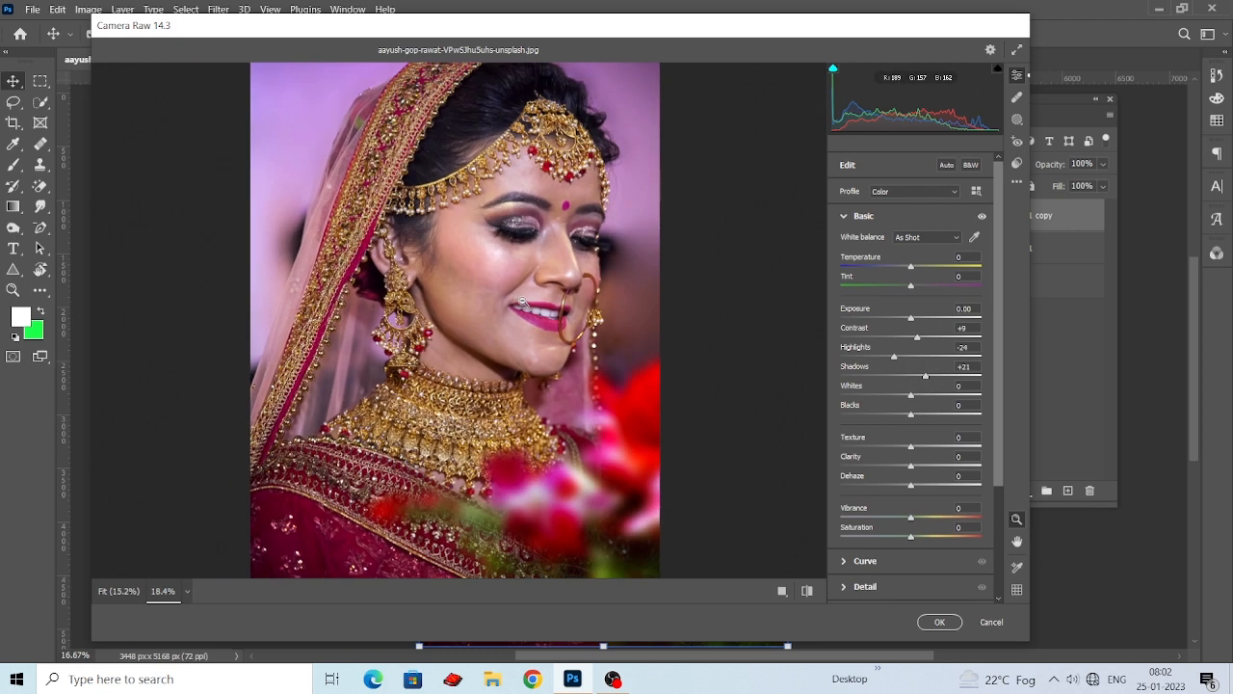
Set Whites to -1 and Blacks to +22, and compare the adjusted preview with the default settings.
mouse_move(911, 396)
left_mouse_down()
mouse_move(890, 395)
mouse_move(916, 414)
mouse_move(964, 418)
mouse_move(926, 416)
mouse_move(911, 395)
left_mouse_up()
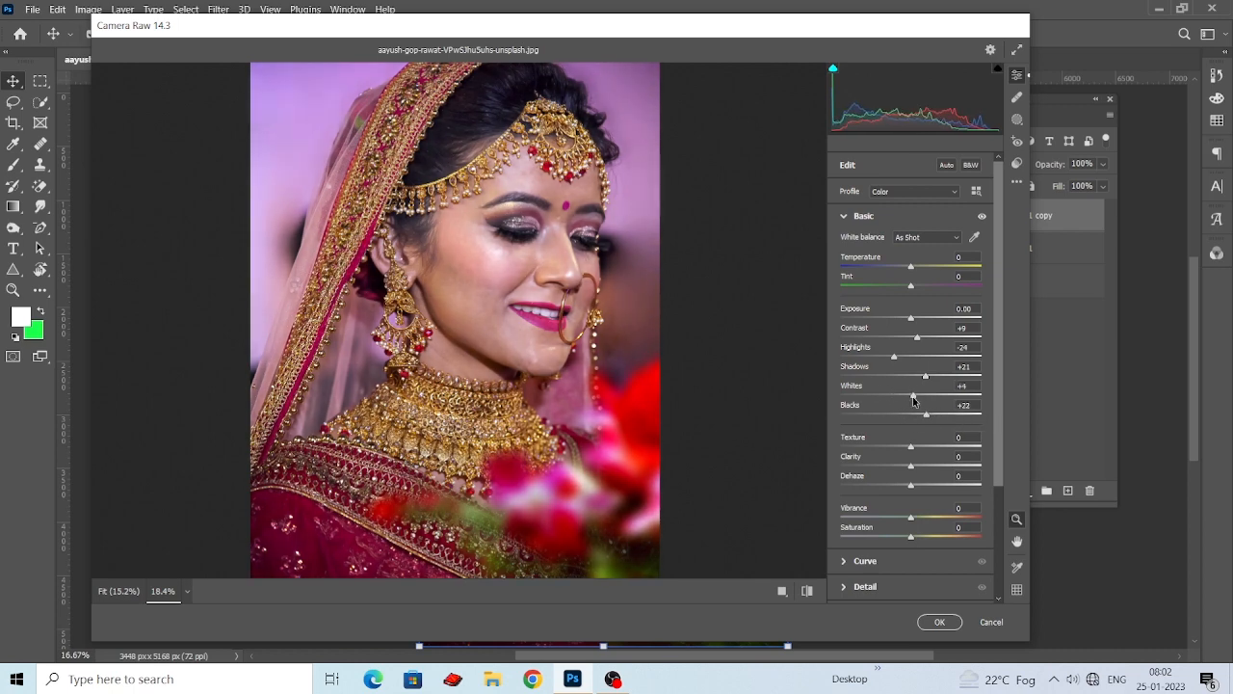
key("backslash")
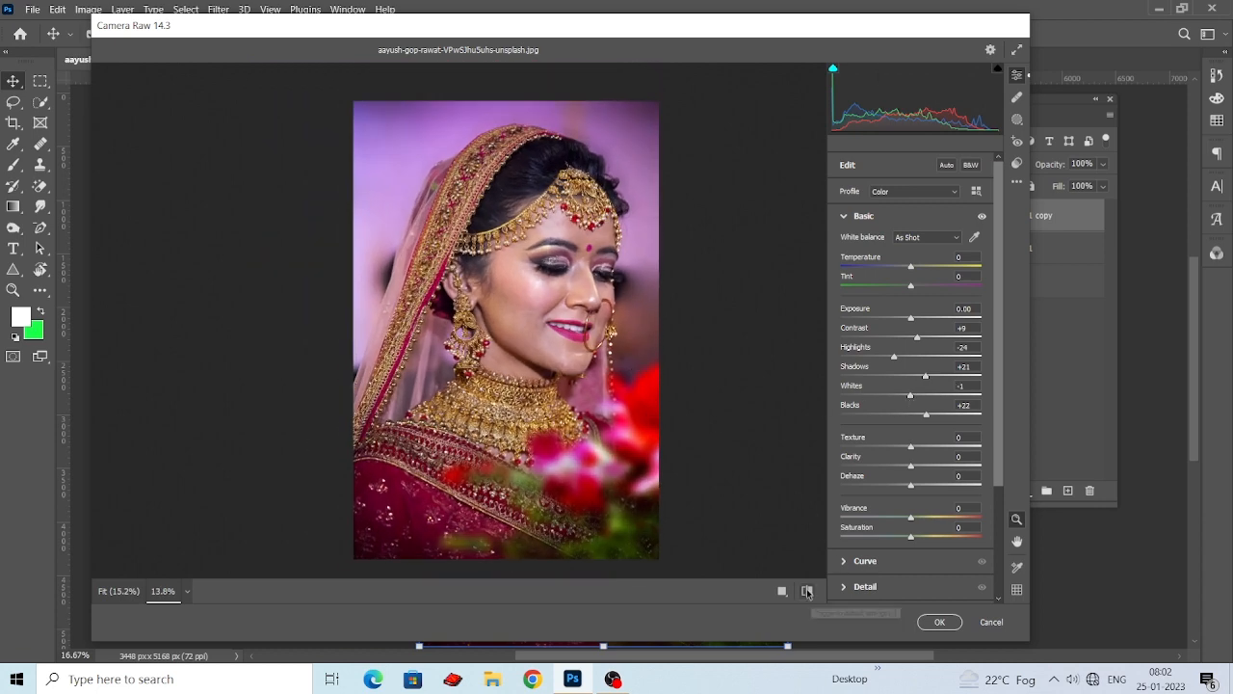
left_click(808, 590)
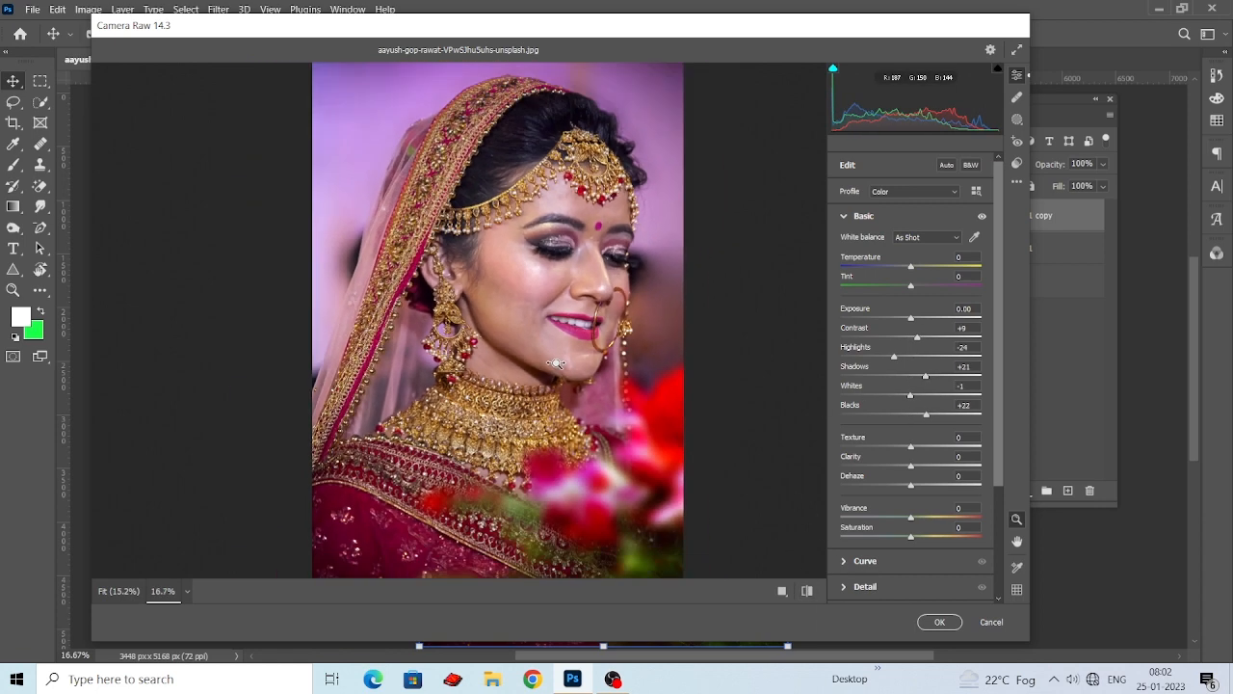
Set Clarity to +17 and Dehaze to +19, and lower Texture to -38 to soften the skin.
mouse_move(910, 466)
left_mouse_down()
mouse_move(876, 459)
mouse_move(924, 470)
mouse_move(916, 488)
mouse_move(877, 485)
mouse_move(919, 487)
left_mouse_up()
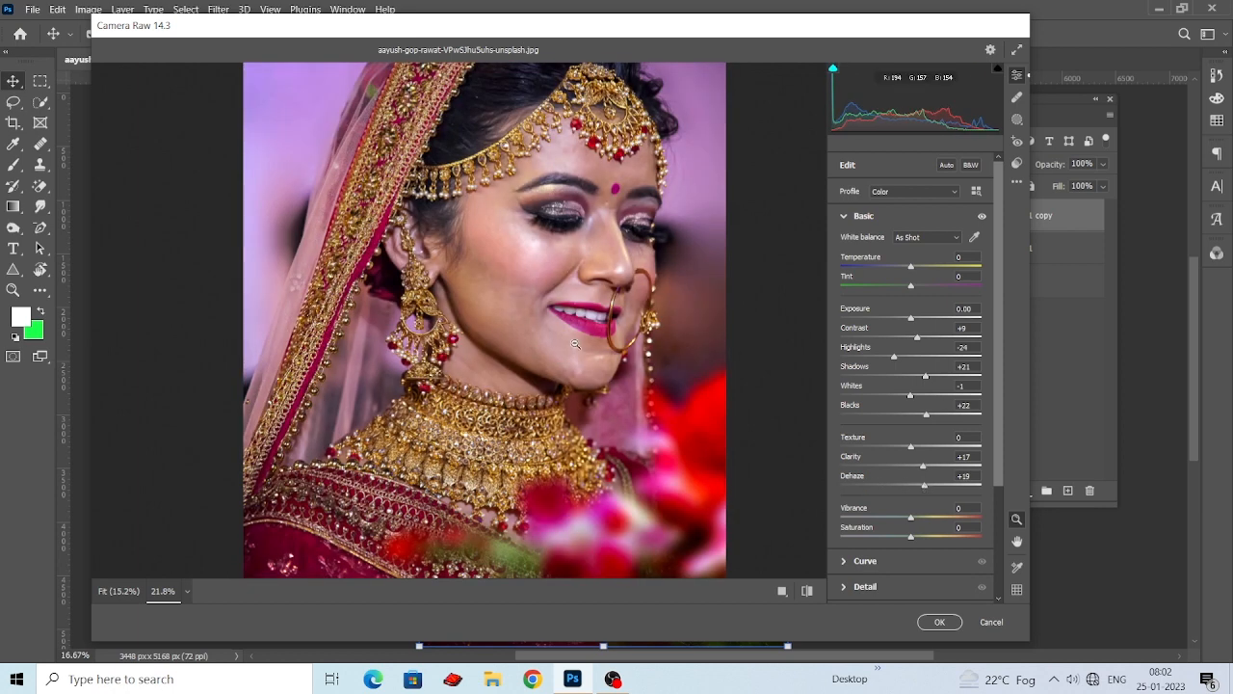
scroll(525, 308, "down", 2)
scroll(552, 307, "up", 2)
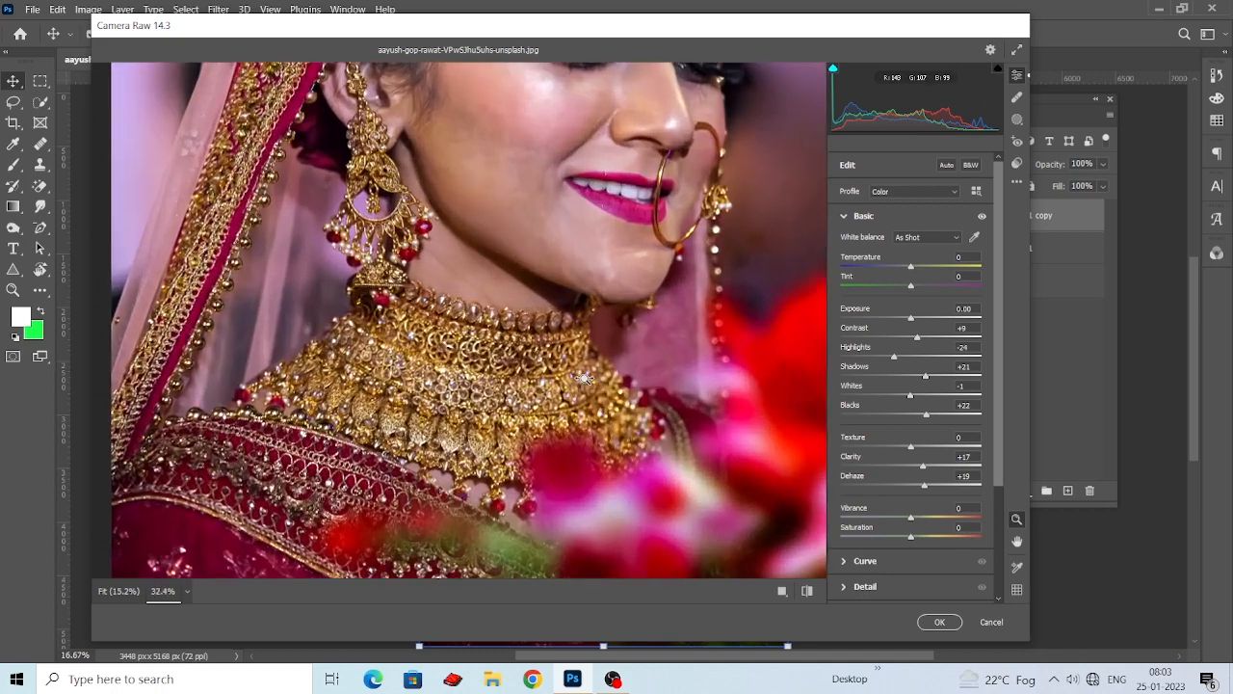
left_click_drag(909, 445, 874, 439)
scroll(578, 347, "down", 2)
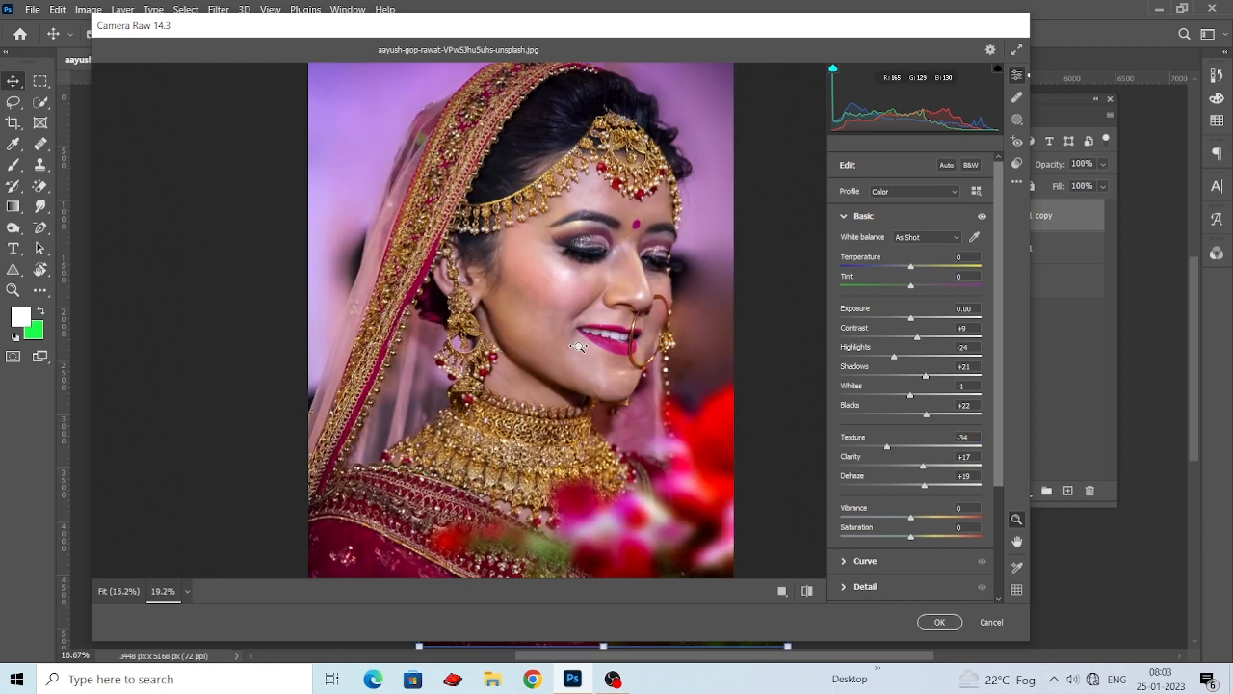
scroll(578, 347, "up", 1)
mouse_move(886, 446)
left_mouse_down()
mouse_move(862, 445)
mouse_move(885, 450)
left_mouse_up()
scroll(597, 392, "down", 2)
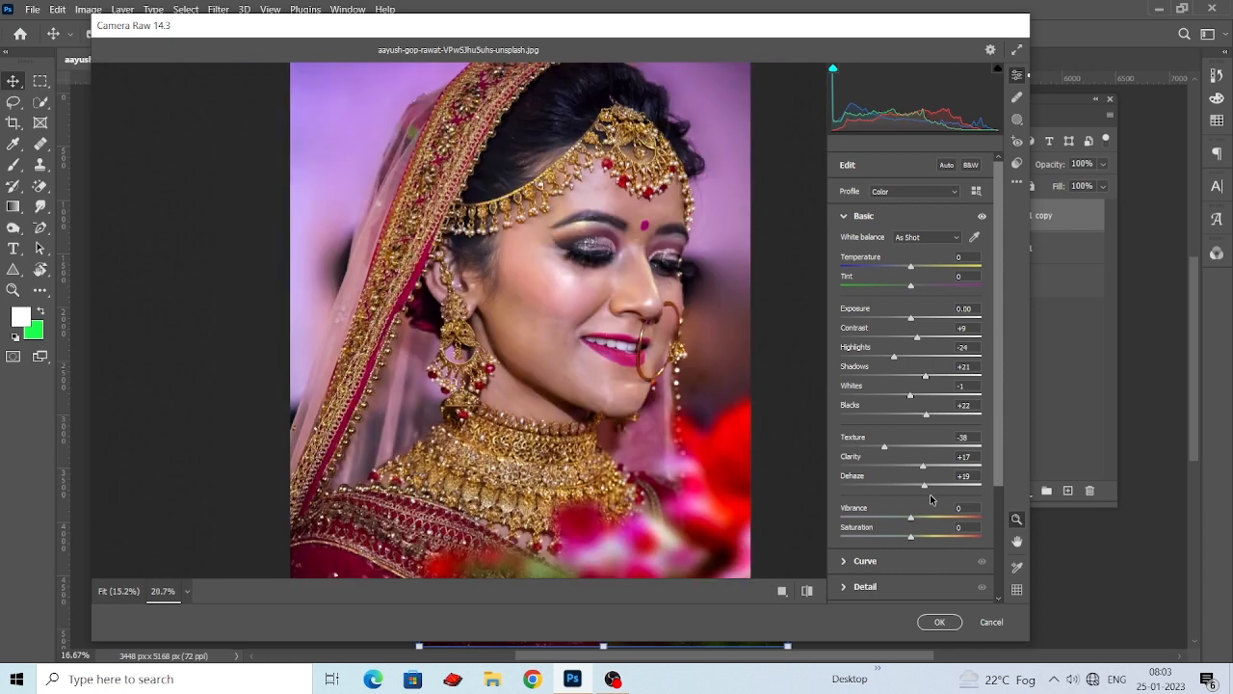
Raise Vibrance to +18 and Saturation to +15, and check the colors on the face and jewelry.
left_click(911, 519)
left_click_drag(910, 518, 921, 537)
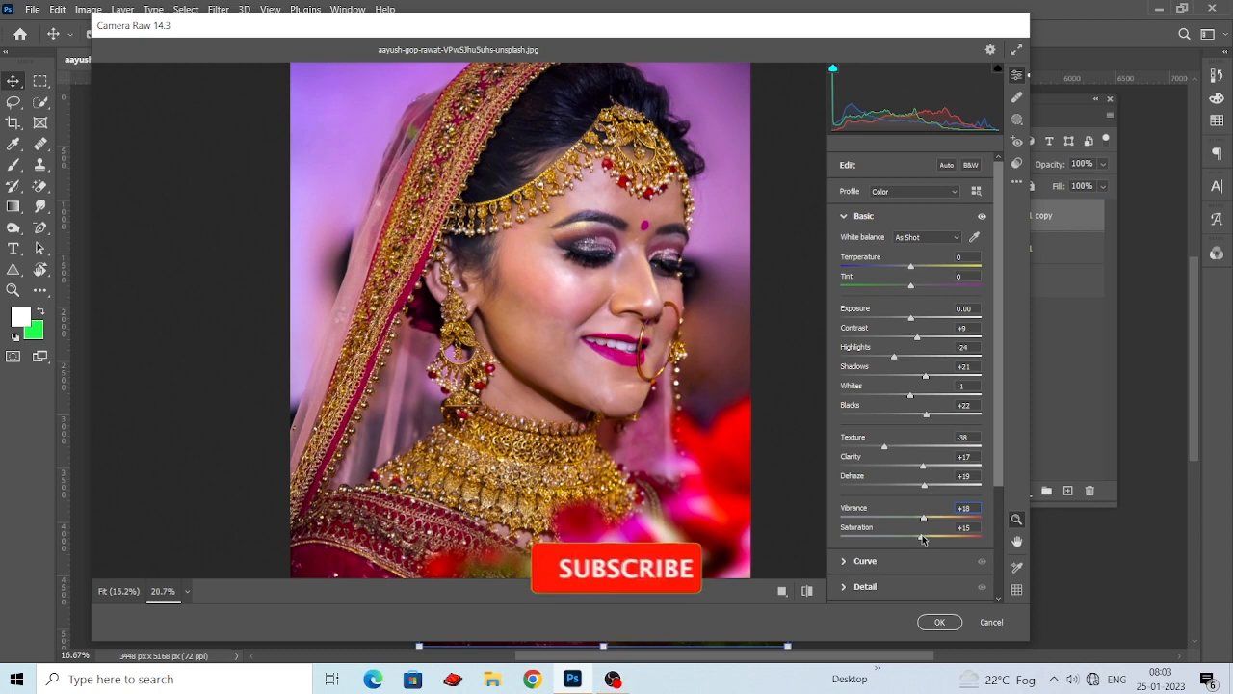
scroll(503, 421, "down", 1)
scroll(503, 421, "up", 2)
scroll(503, 421, "down", 1)
scroll(521, 423, "up", 1)
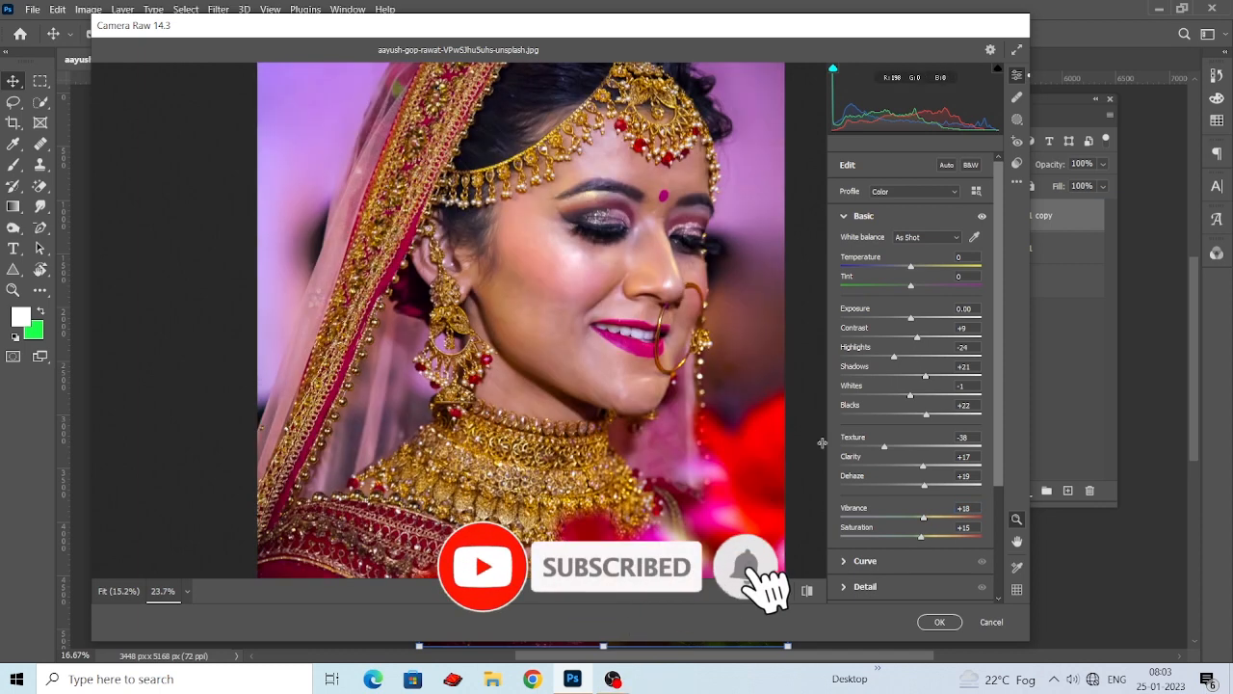
scroll(899, 505, "down", 3)
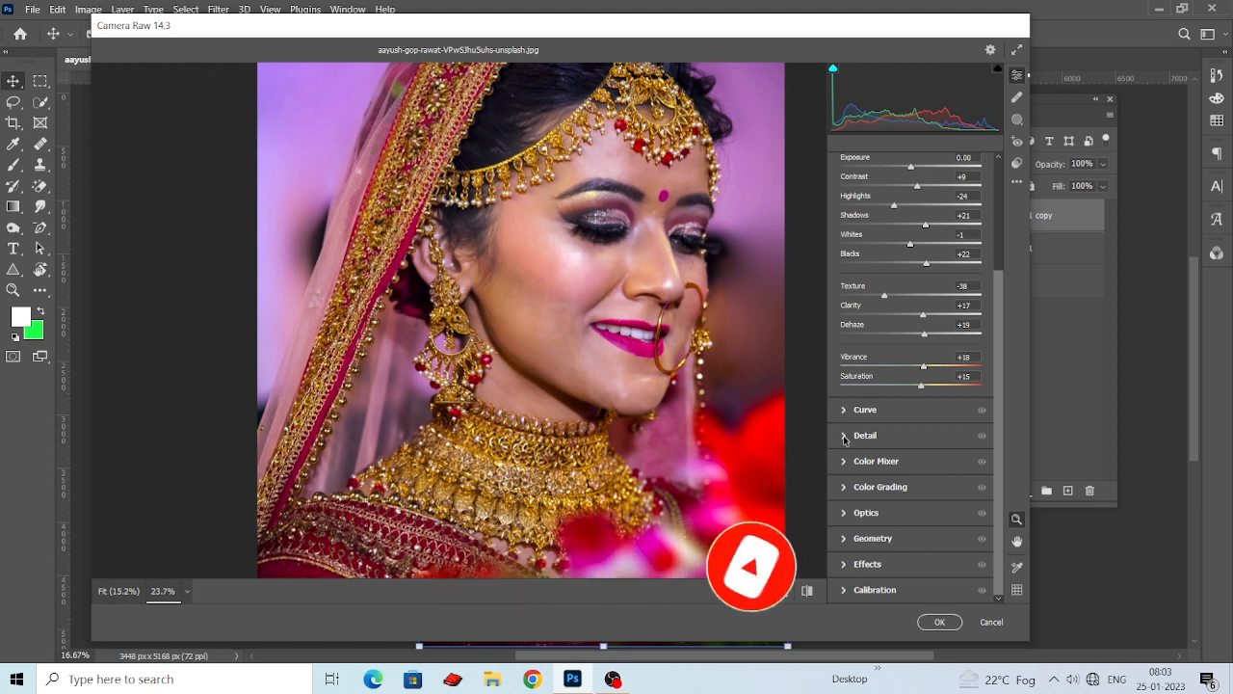
left_click(845, 438)
scroll(662, 438, "down", 1)
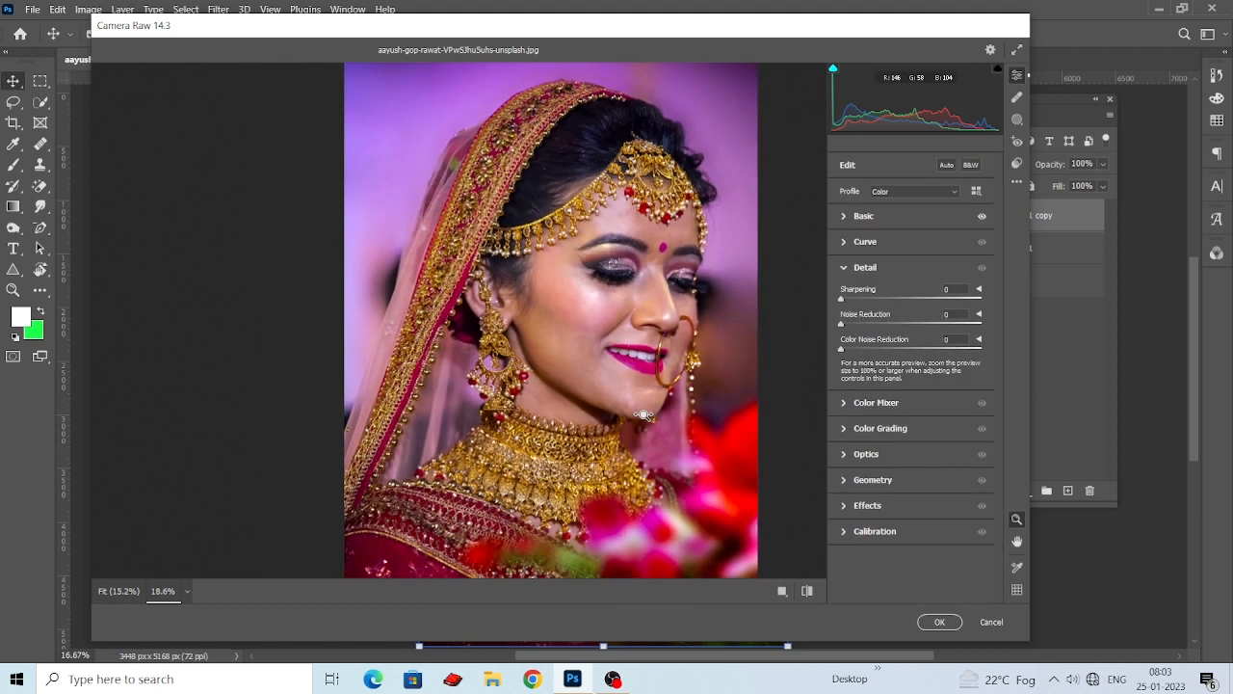
left_click(845, 429)
scroll(648, 411, "down", 2)
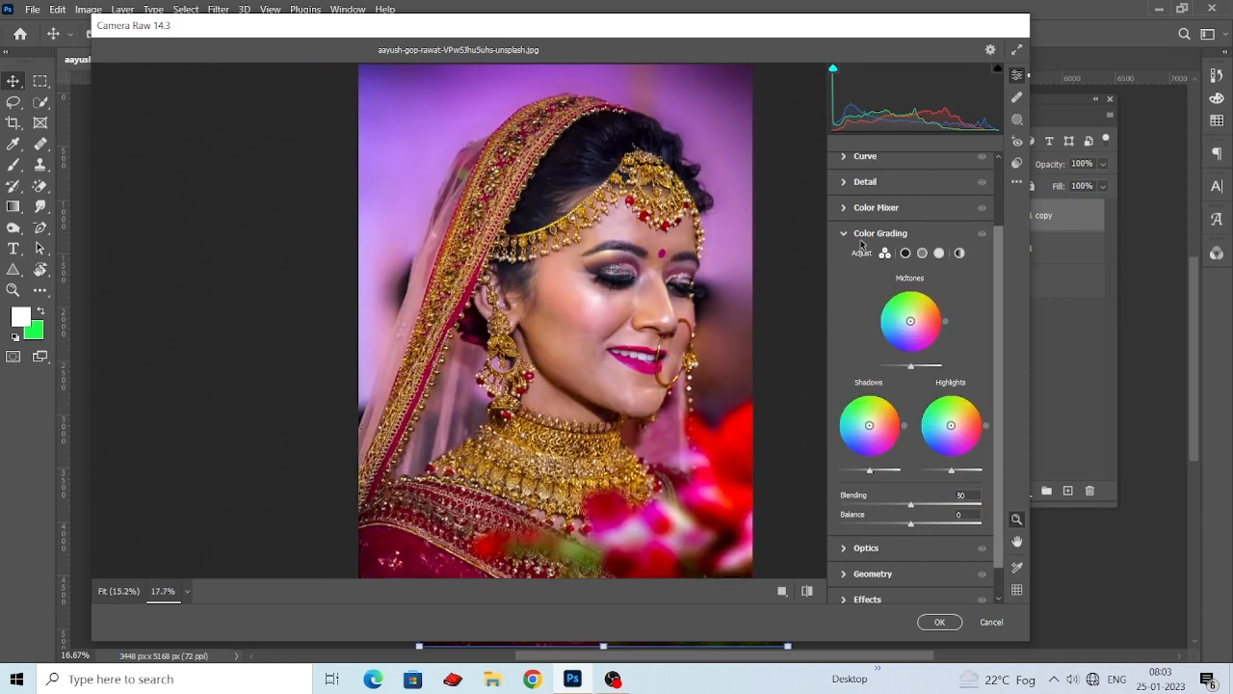
Set the Color Mixer saturation to Oranges -24, Yellows -2 and Magentas +11, and apply the Camera Raw Filter.
left_click(846, 209)
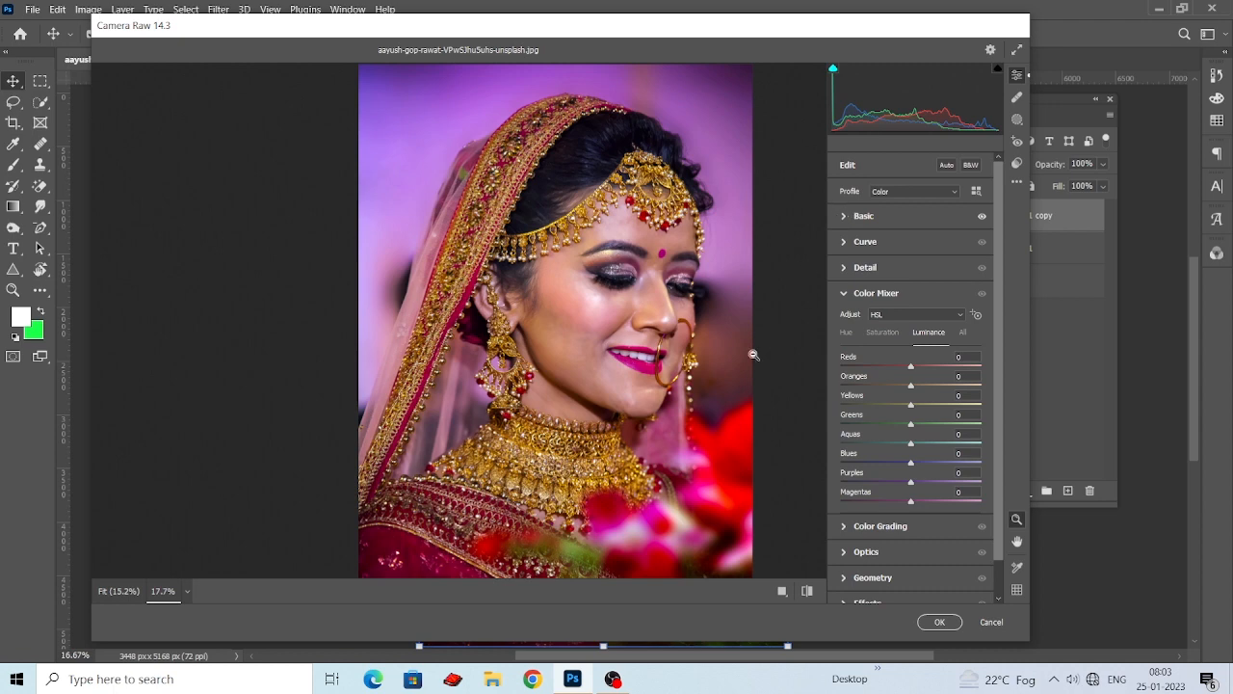
left_click(878, 334)
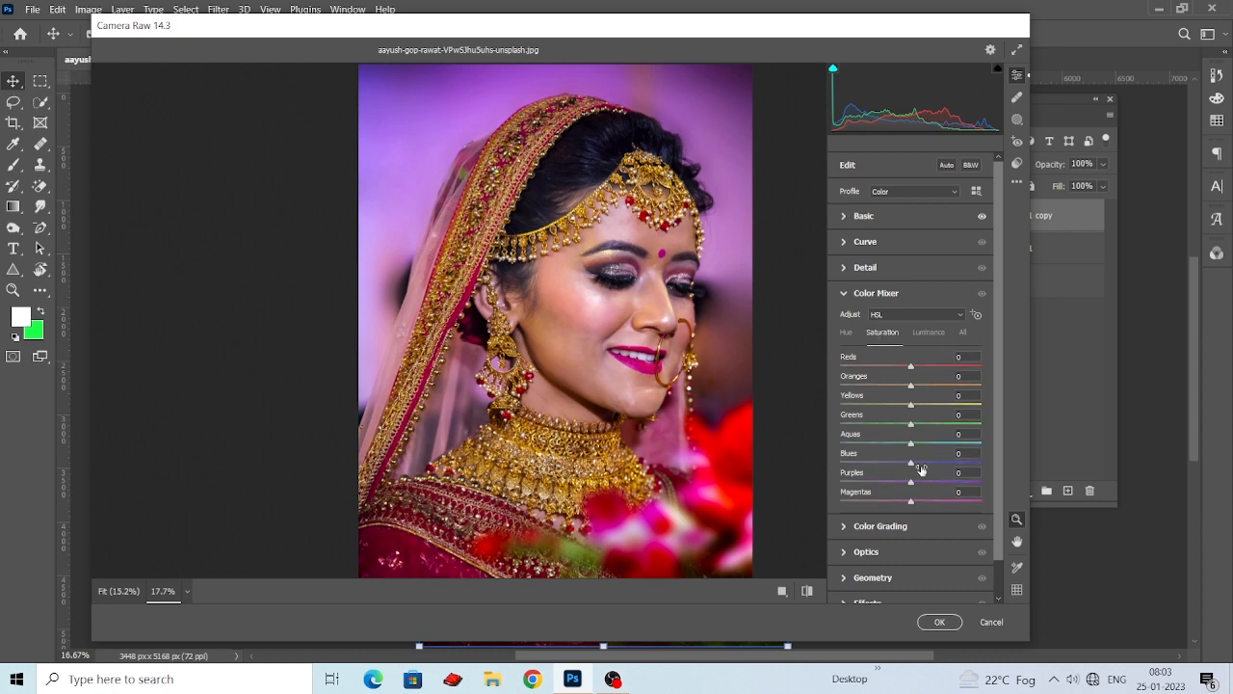
mouse_move(910, 503)
left_mouse_down()
mouse_move(871, 495)
mouse_move(918, 491)
left_mouse_up()
left_click_drag(911, 408, 885, 409)
mouse_move(888, 407)
left_mouse_down()
mouse_move(976, 422)
mouse_move(911, 414)
mouse_move(894, 390)
left_mouse_up()
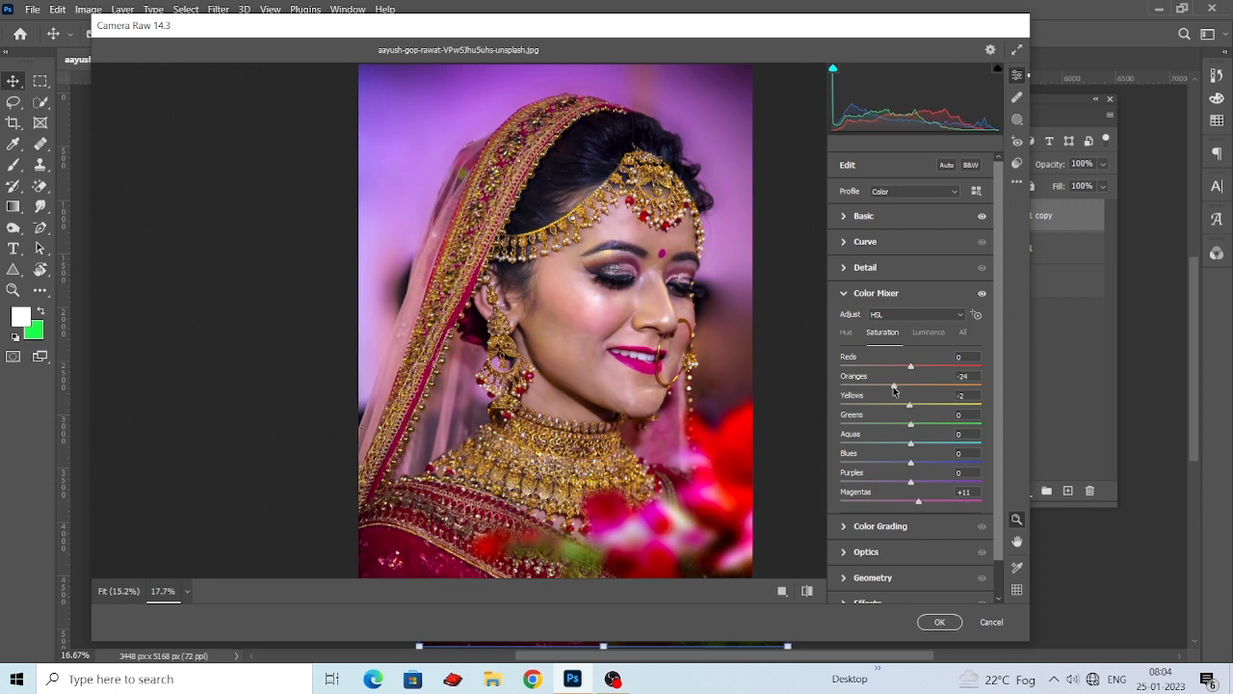
scroll(607, 360, "down", 3)
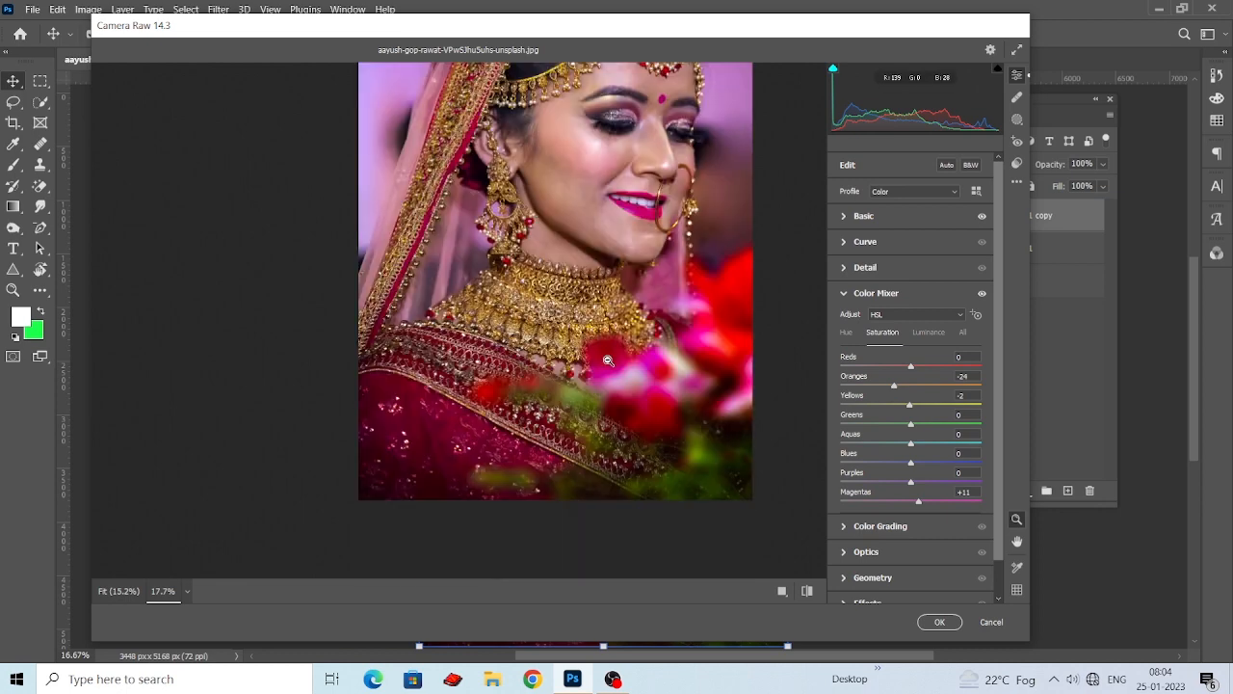
scroll(607, 360, "down", 3)
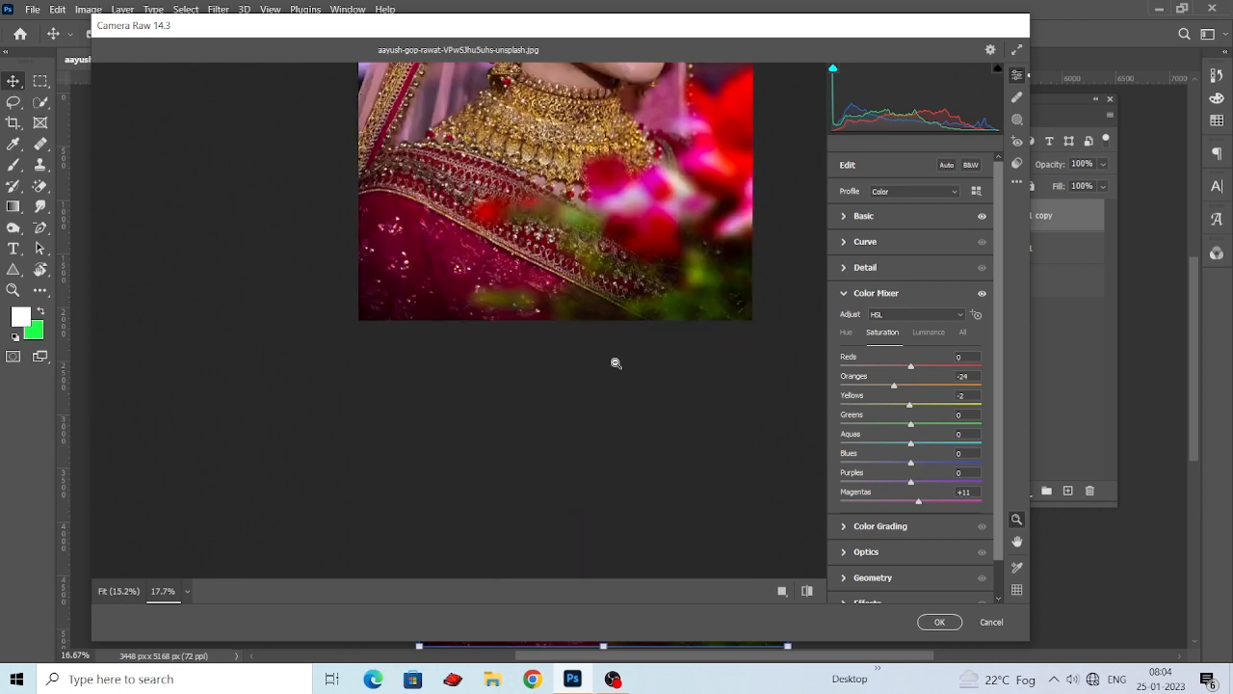
left_click(940, 622)
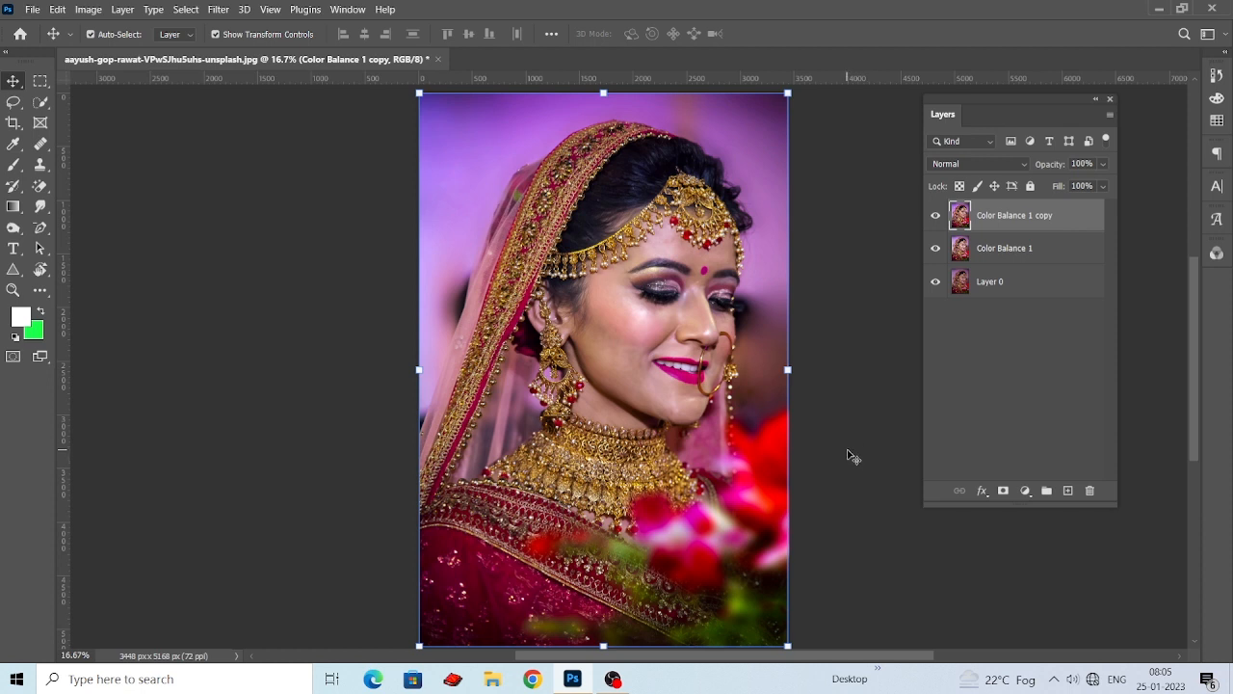
left_click(613, 680)
left_click(615, 679)
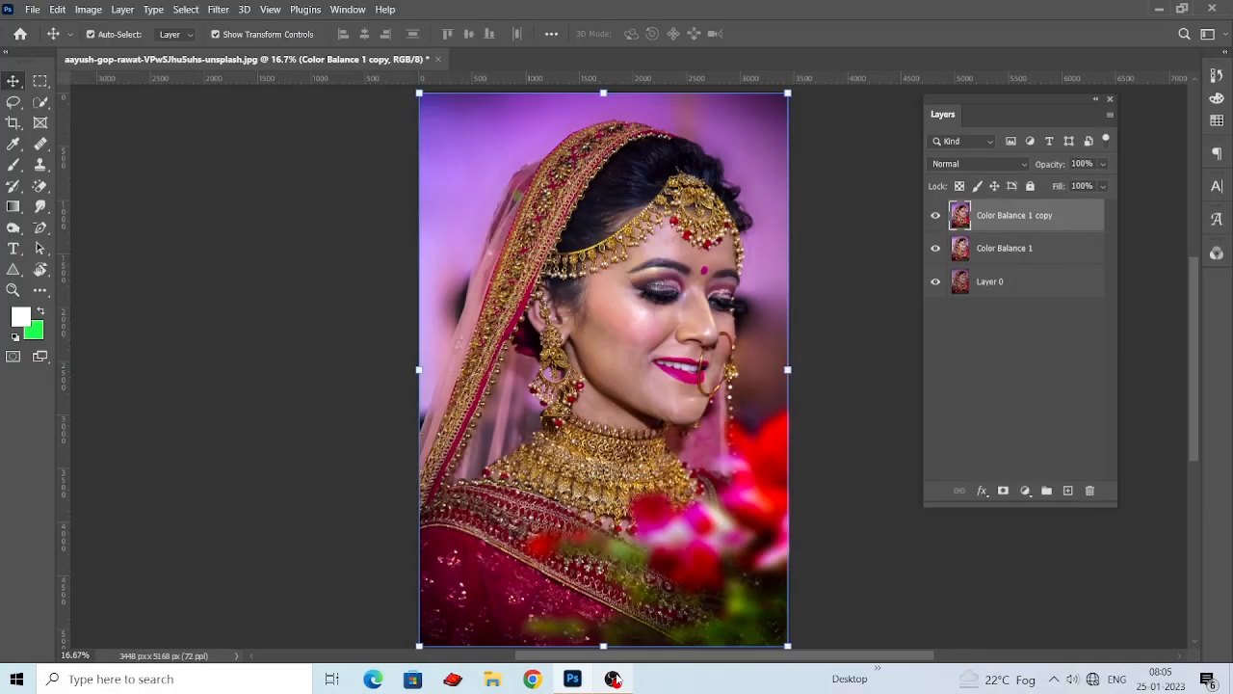
left_click(882, 326)
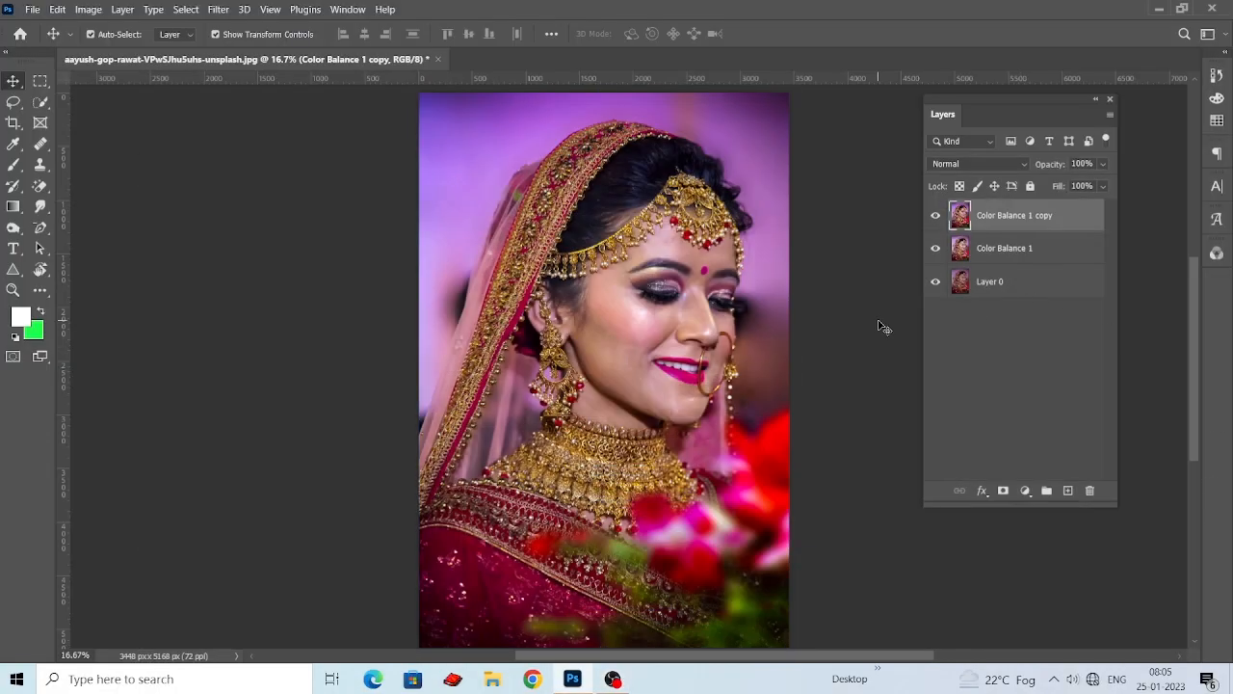
Compare the Color Balance 1 copy layer with the one beneath it, and reopen the Camera Raw Filter on the copy.
left_click(936, 216)
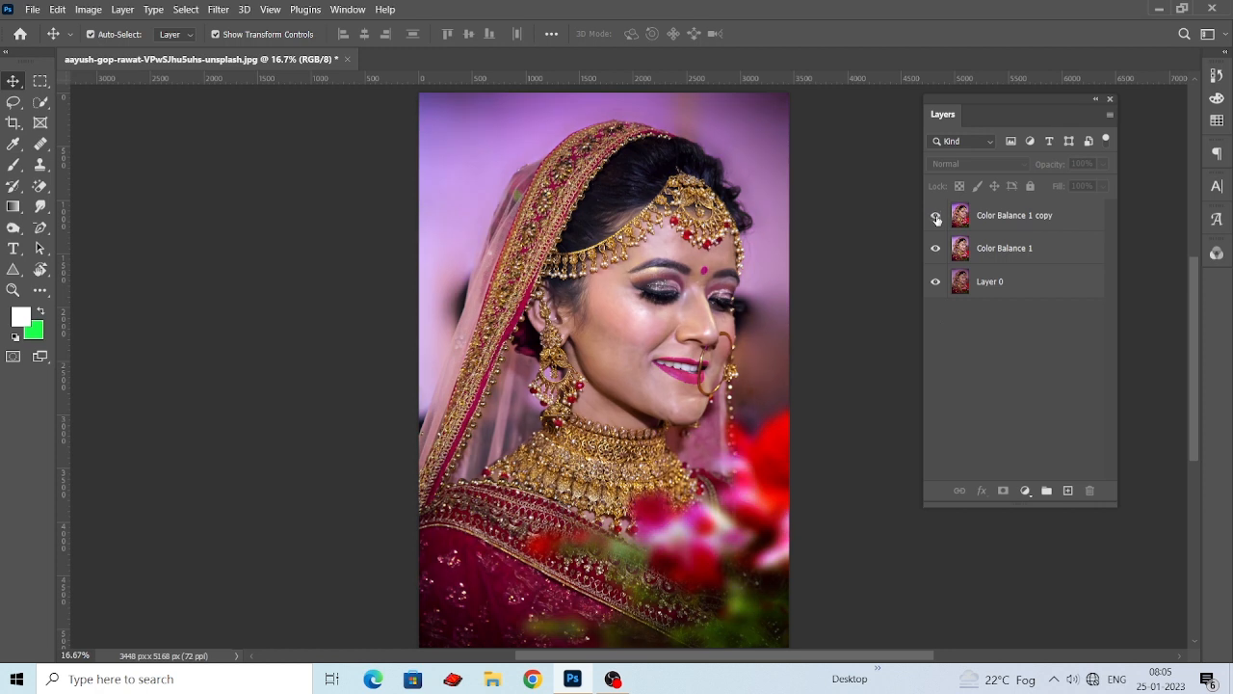
left_click(218, 10)
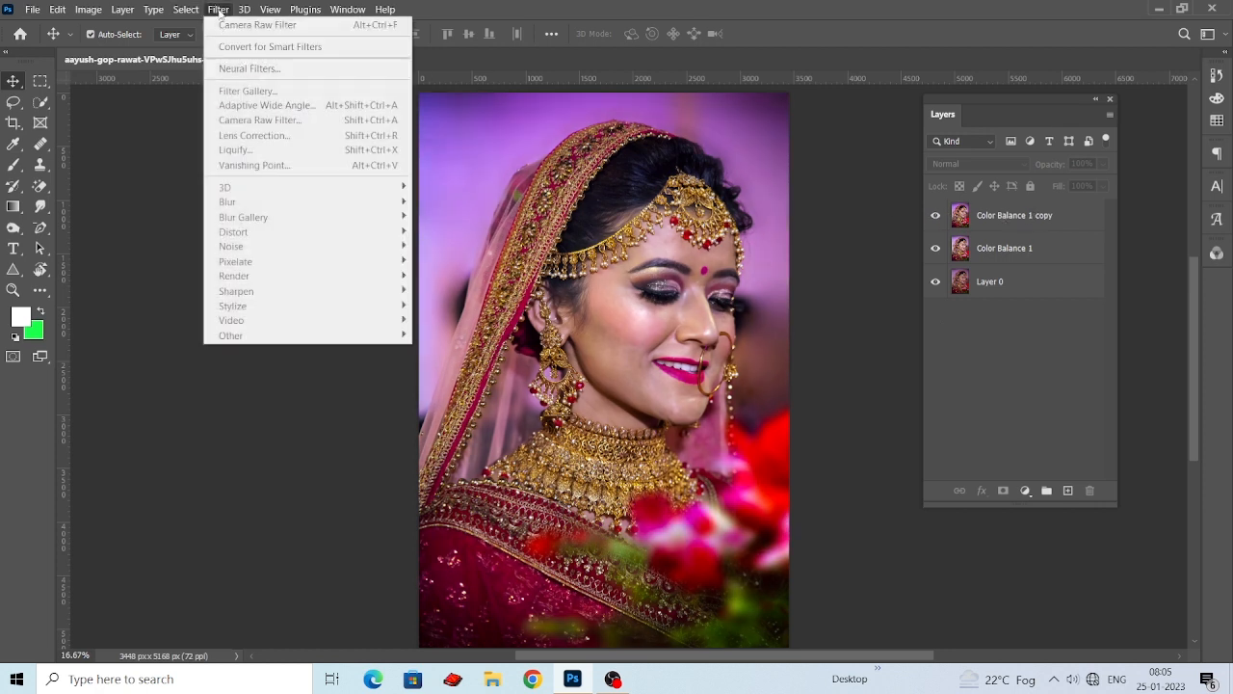
left_click(892, 227)
left_click(1012, 215)
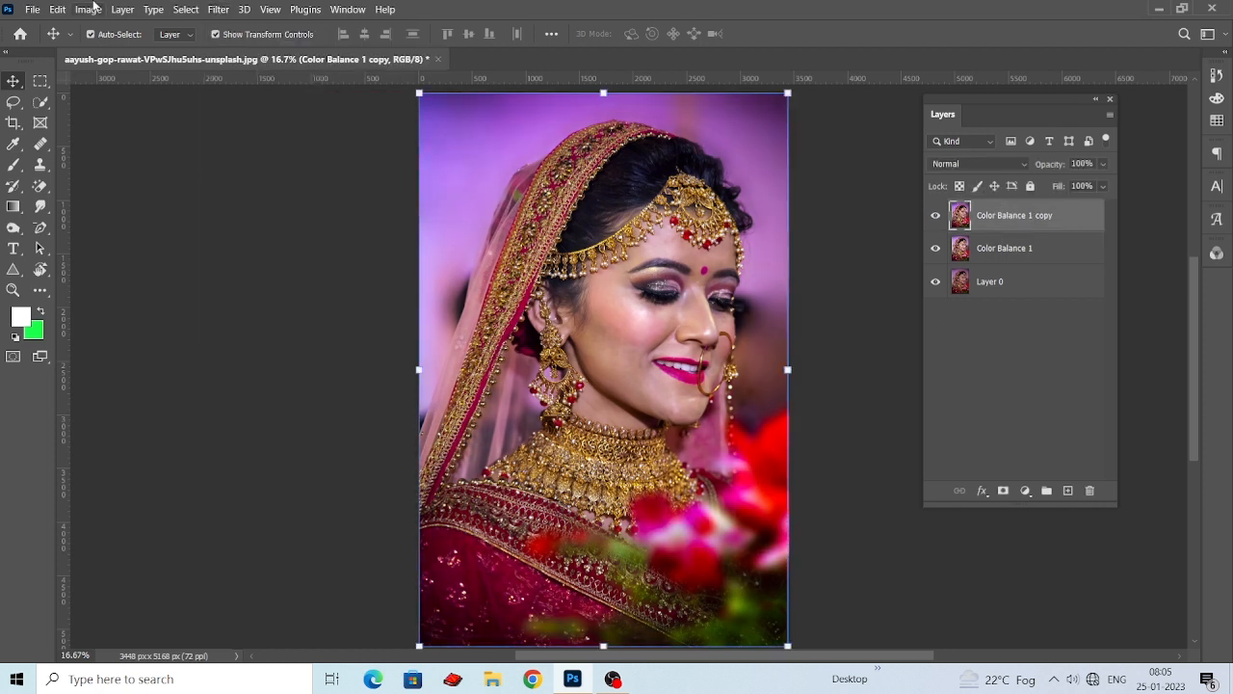
left_click(218, 10)
left_click(234, 120)
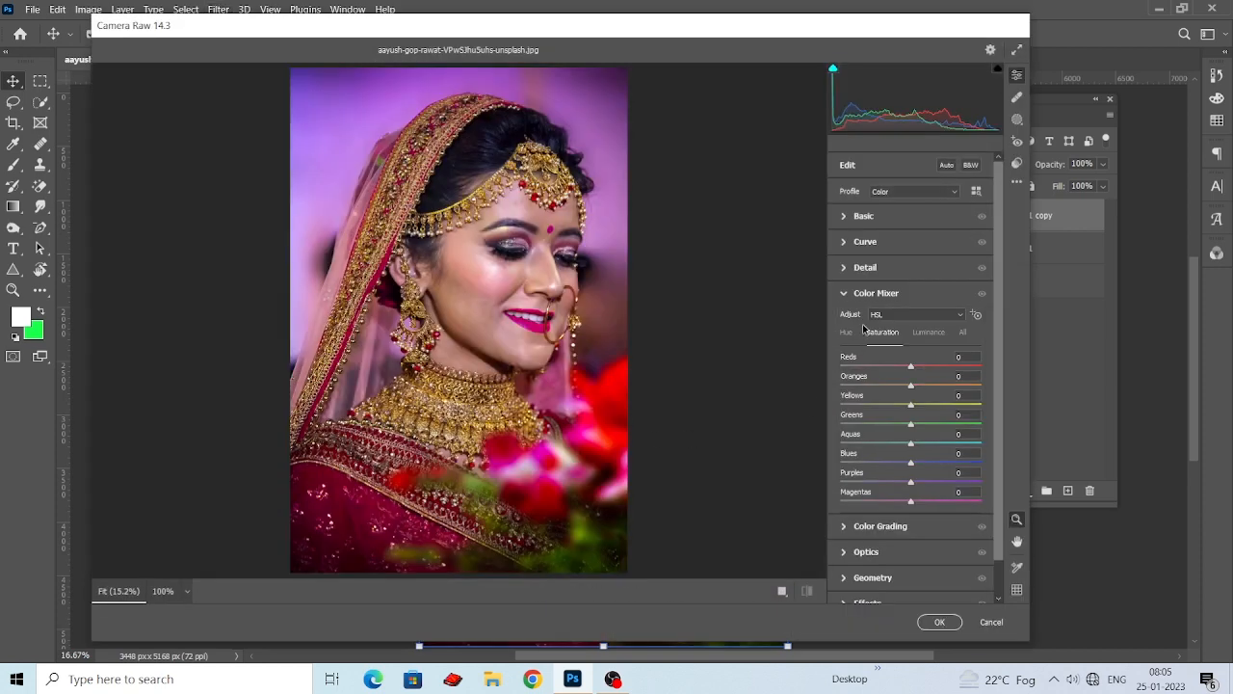
Set Noise Reduction to 40 in the Detail adjustments and inspect the smoothed skin on the face.
left_click(848, 268)
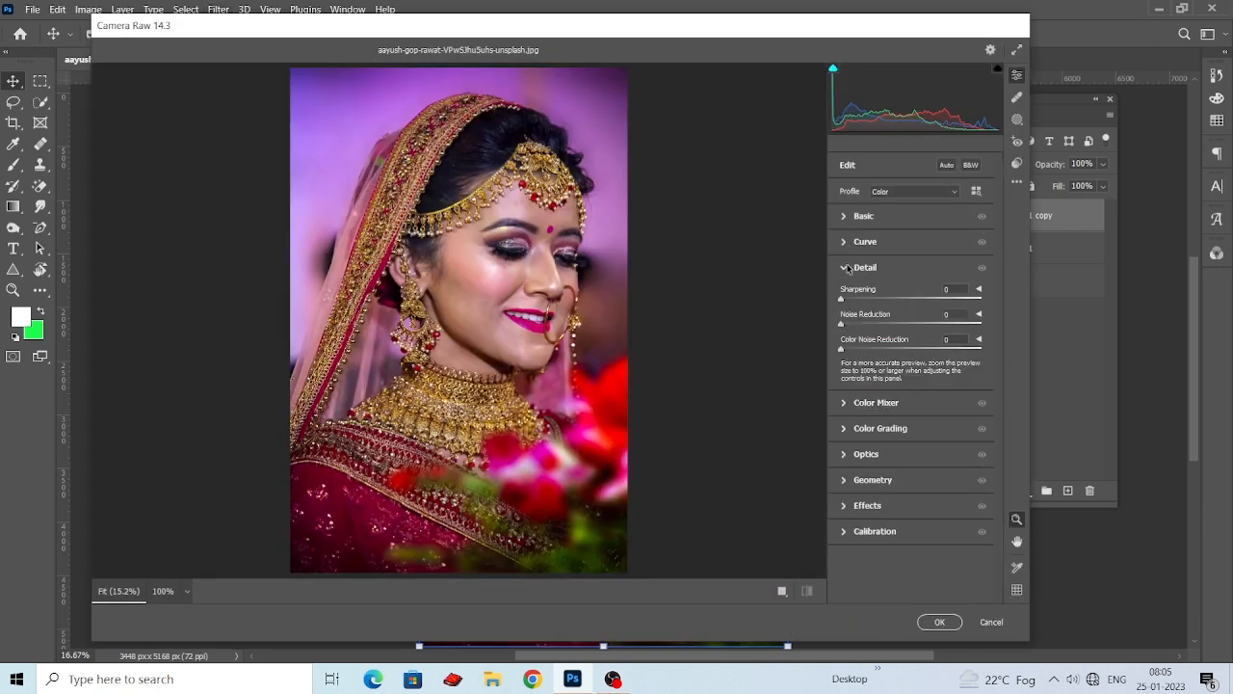
left_click_drag(842, 325, 898, 325)
scroll(453, 308, "up", 5)
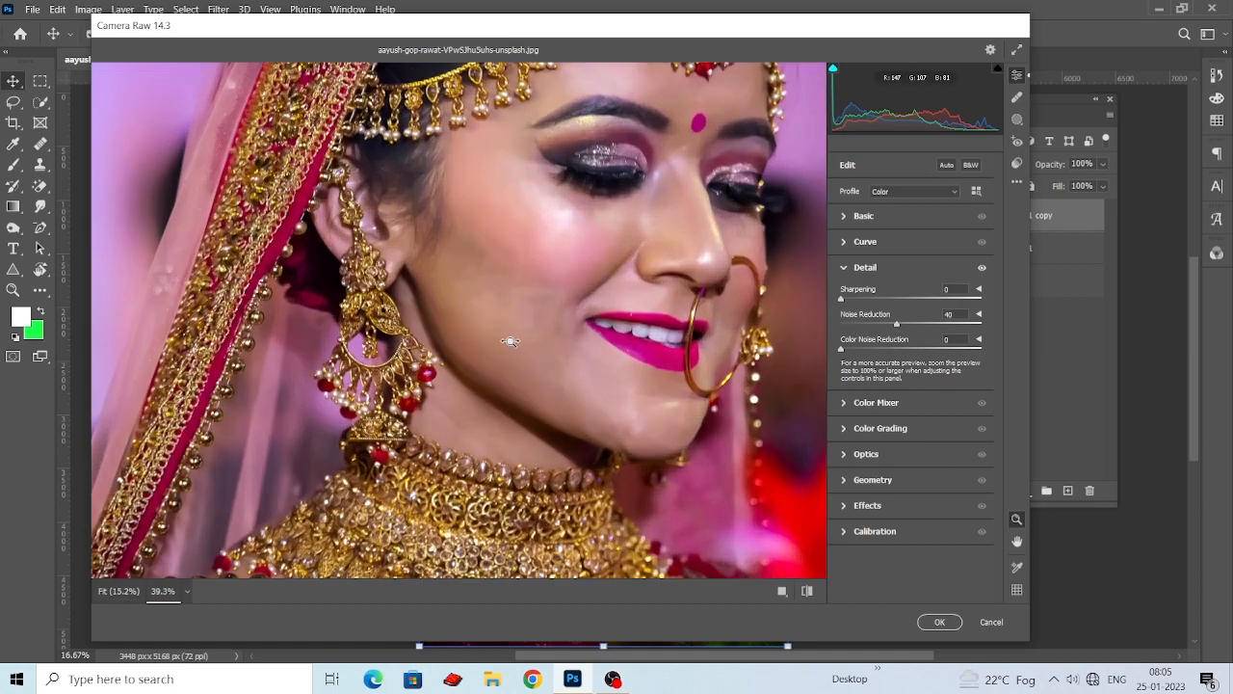
scroll(546, 345, "down", 4)
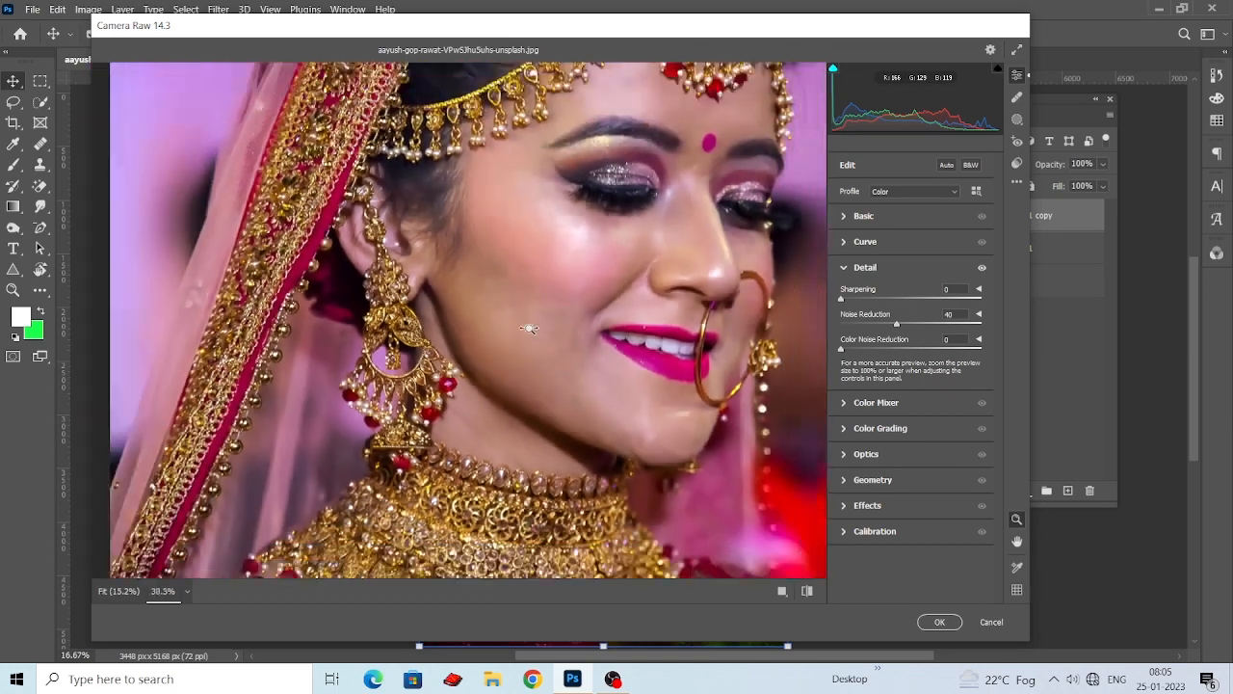
Set the Color Mixer luminance to Oranges +22 and Yellows +17.
scroll(604, 371, "up", 1)
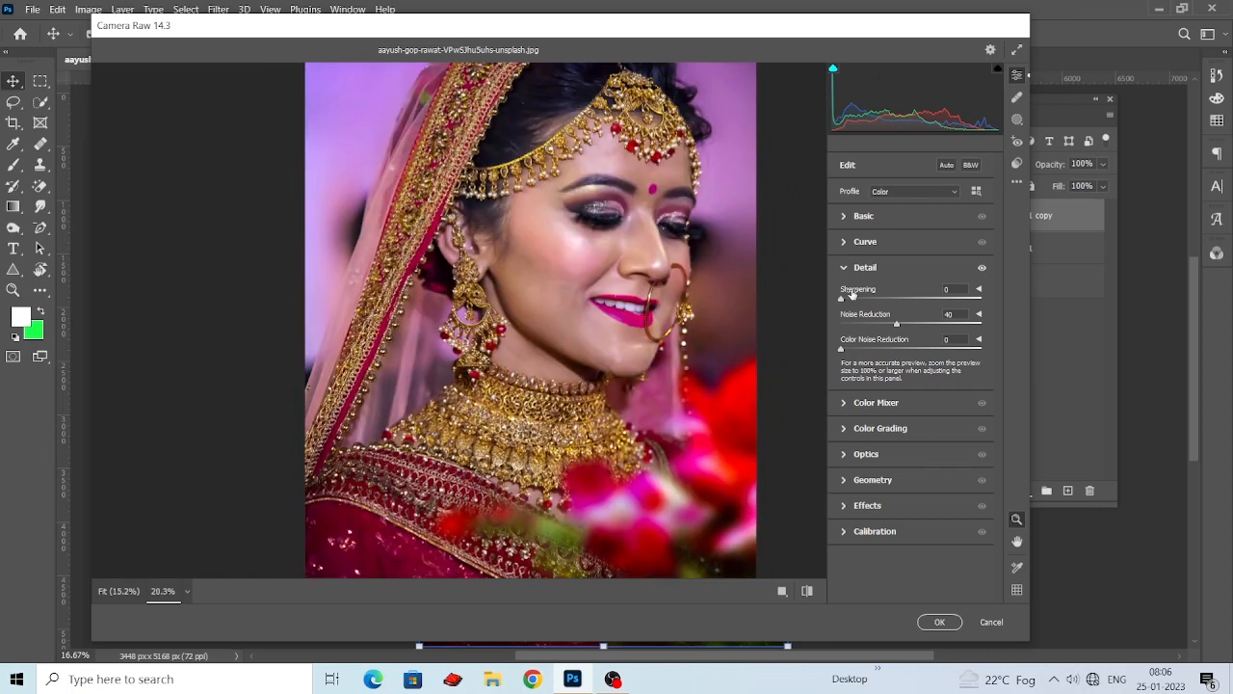
left_click(842, 431)
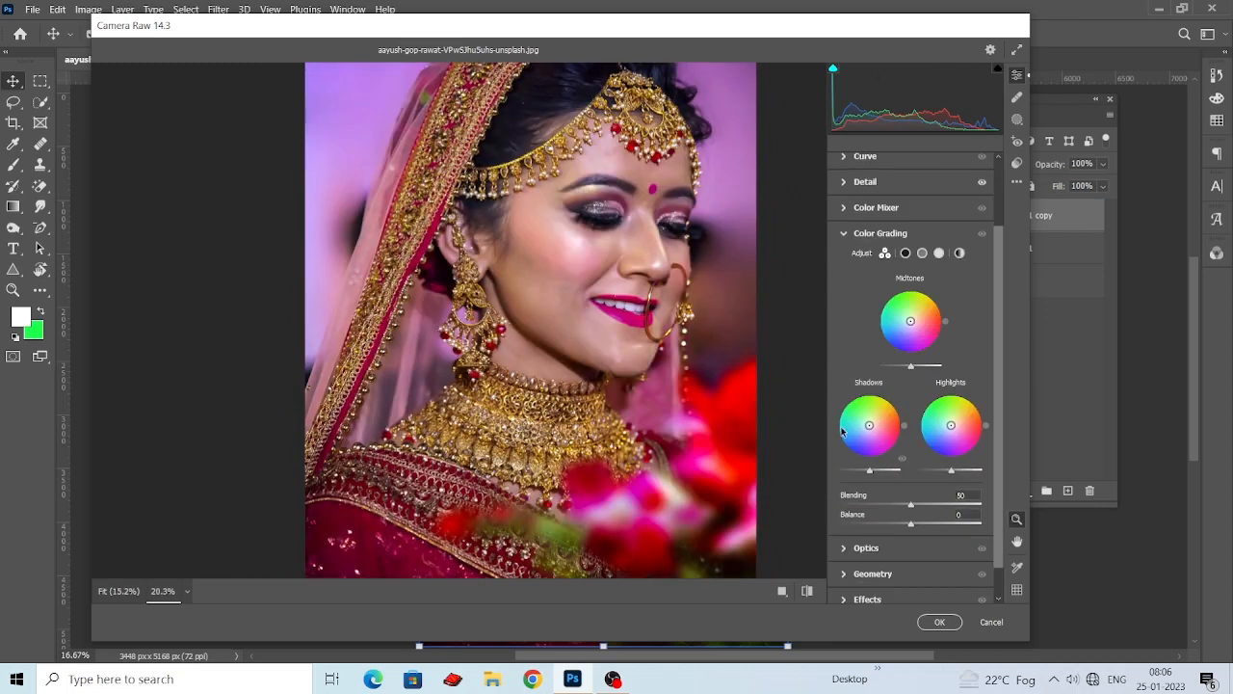
left_click(844, 557)
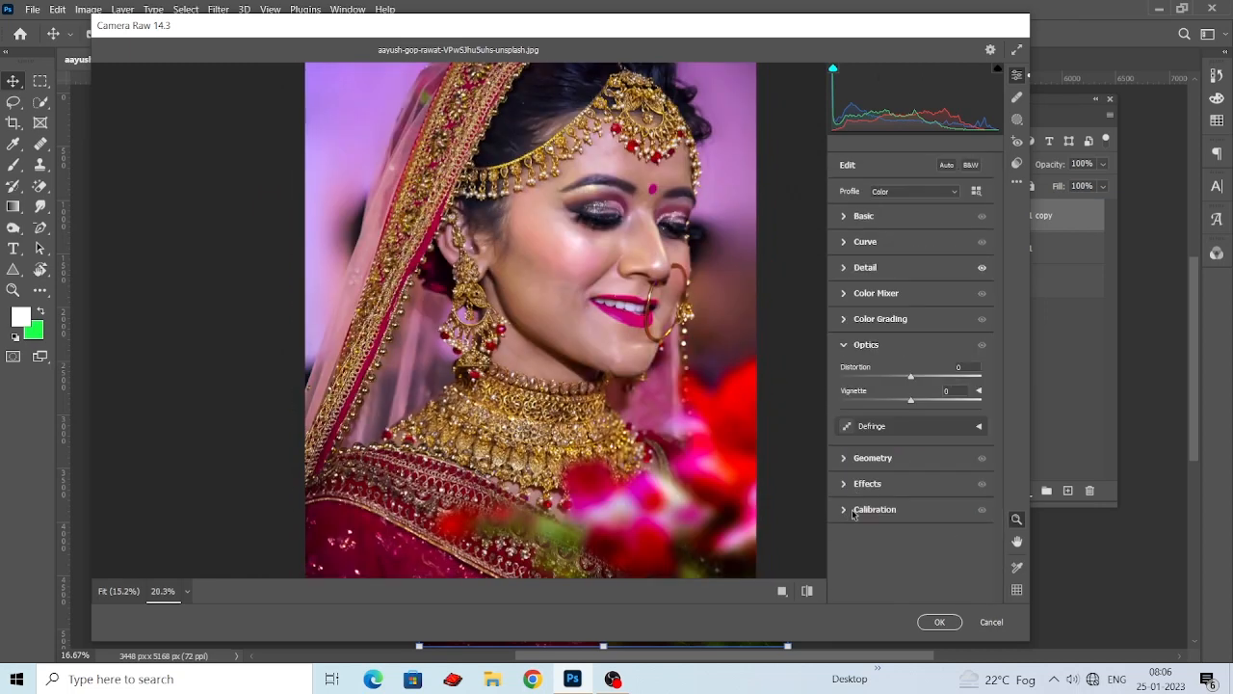
left_click(848, 294)
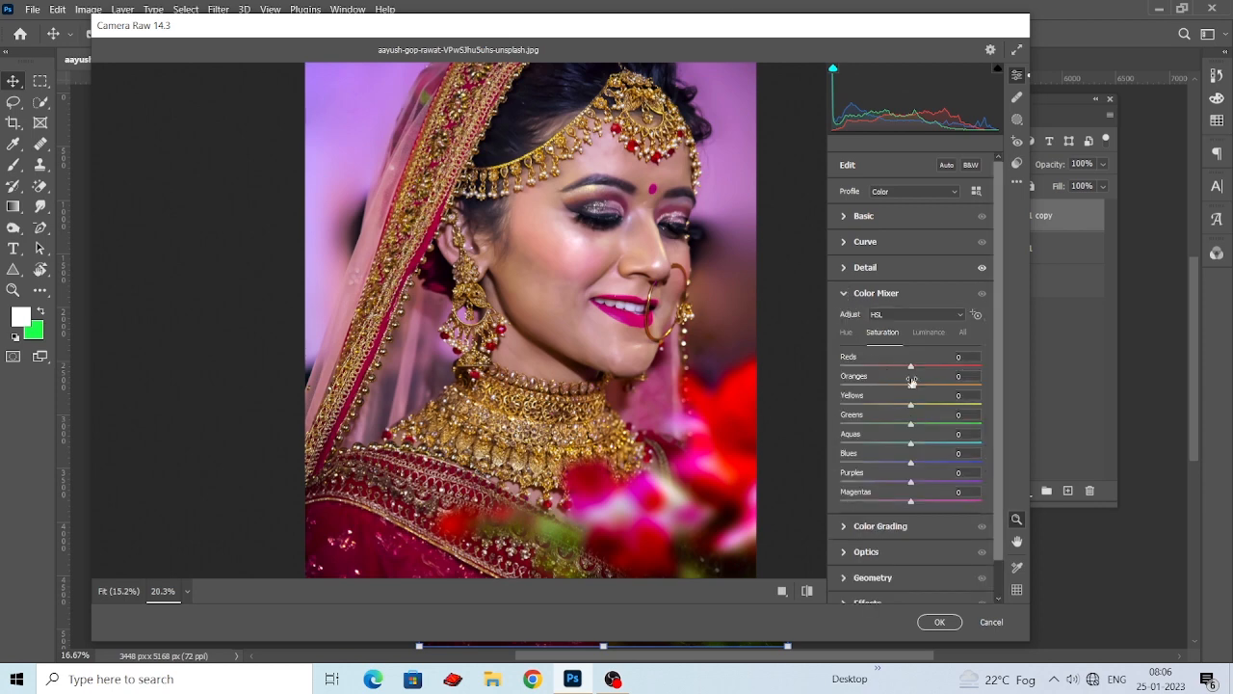
left_click(929, 333)
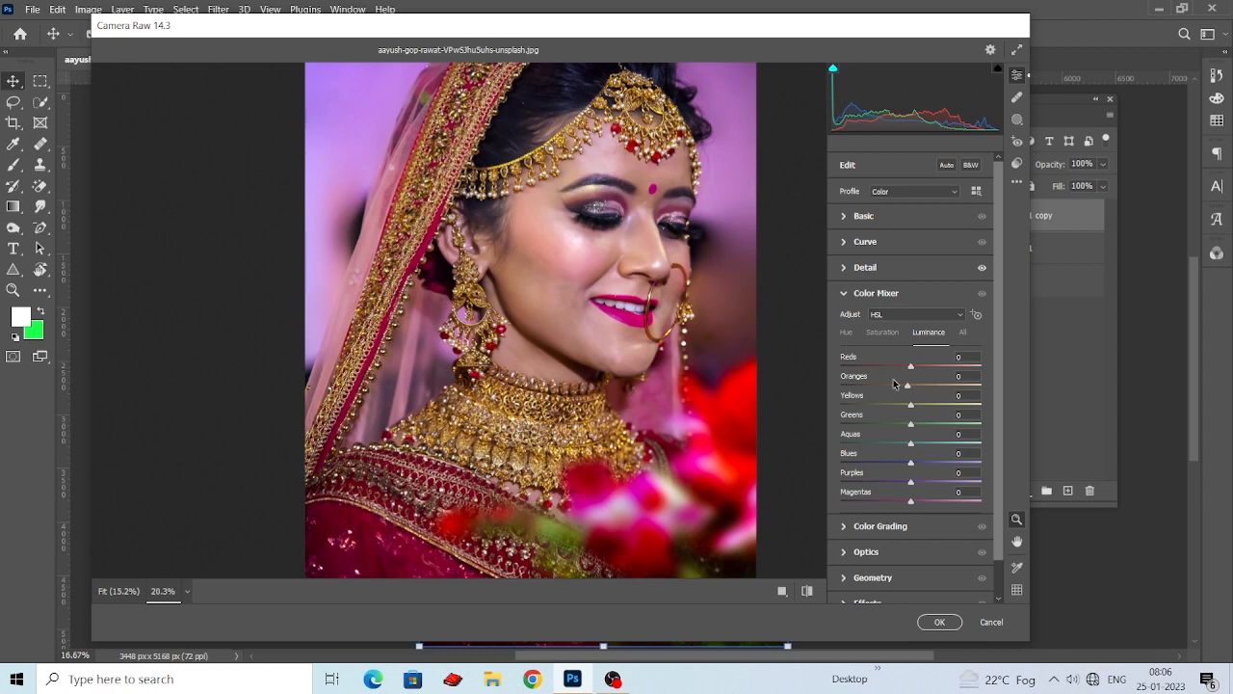
left_click_drag(911, 386, 925, 427)
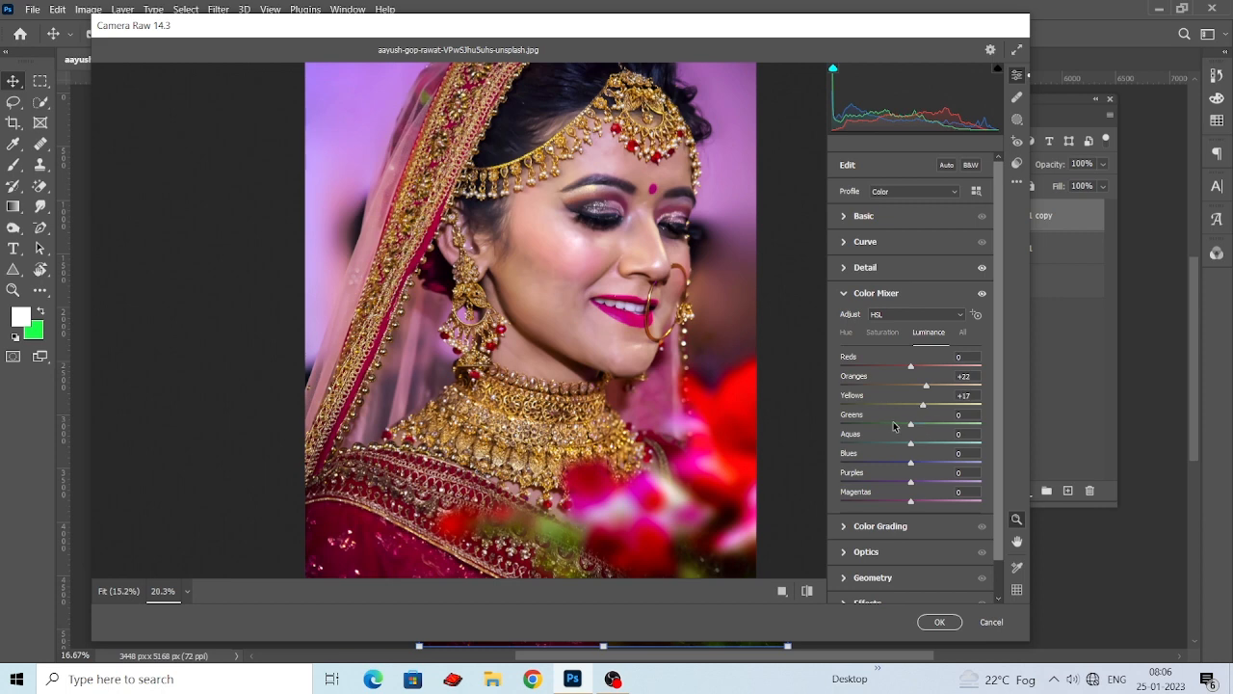
Set the Color Mixer saturation of Oranges to -7, check the face and jewelry up close, and apply the Camera Raw Filter.
left_click(893, 333)
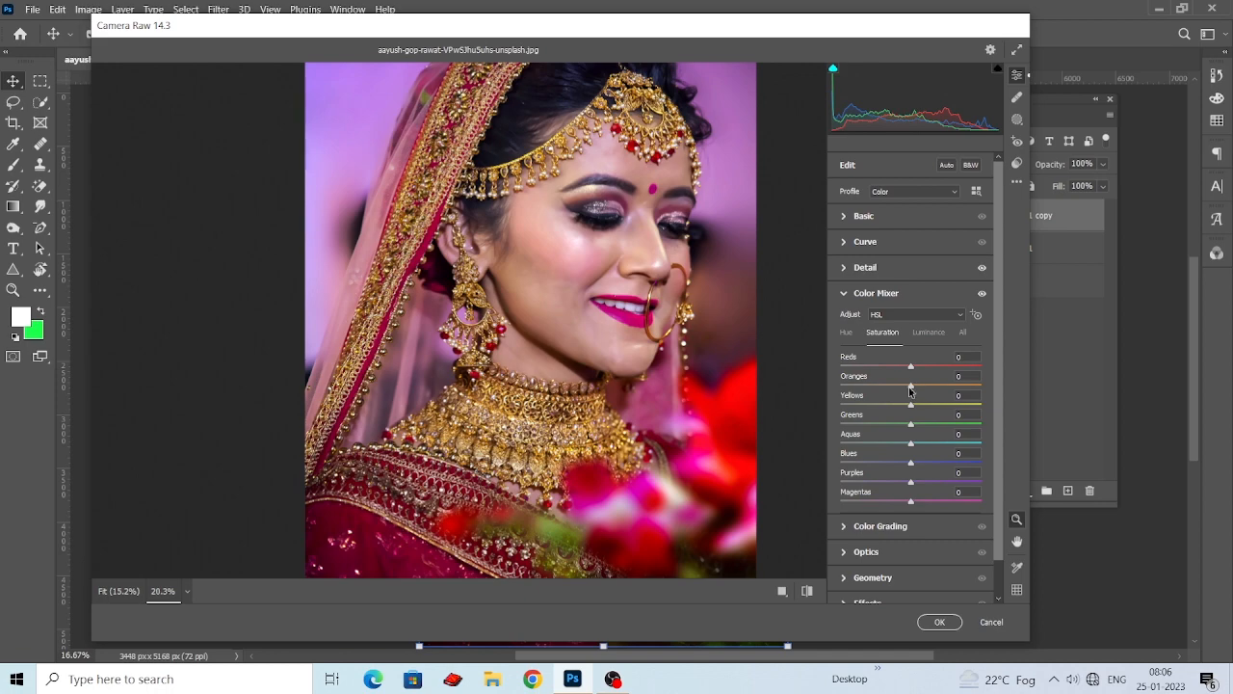
mouse_move(910, 393)
left_mouse_down()
mouse_move(888, 392)
mouse_move(910, 403)
left_mouse_up()
scroll(603, 386, "up", 5)
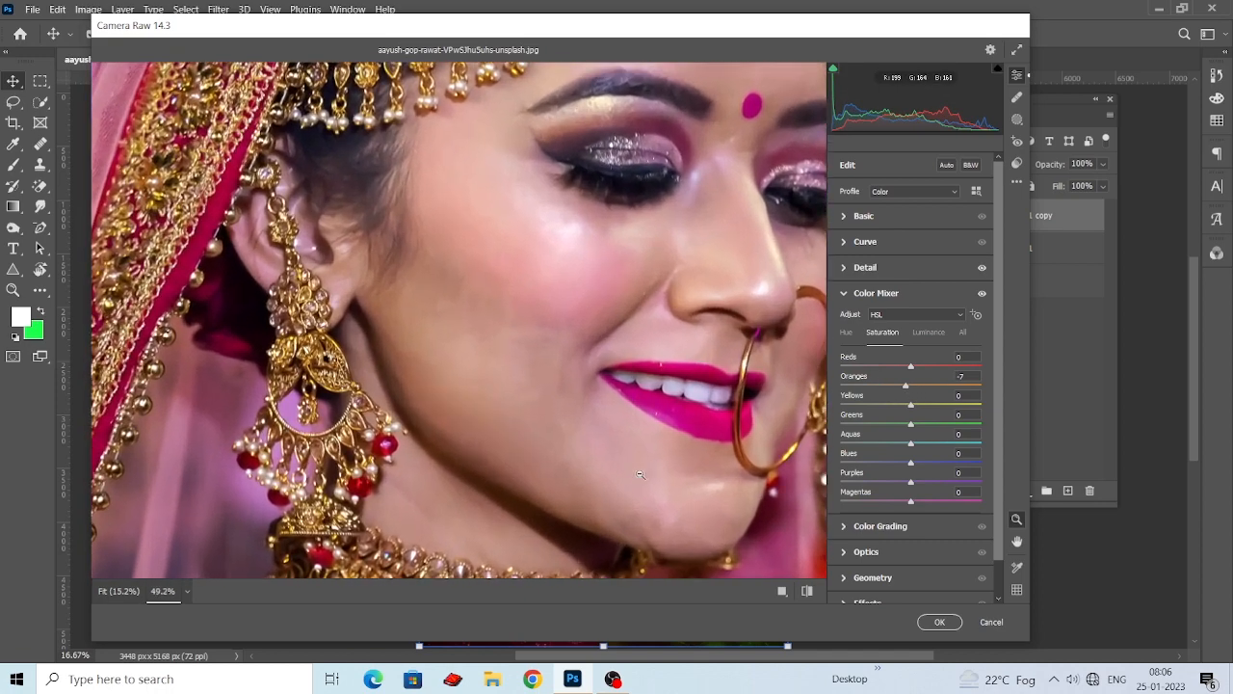
scroll(601, 414, "down", 5)
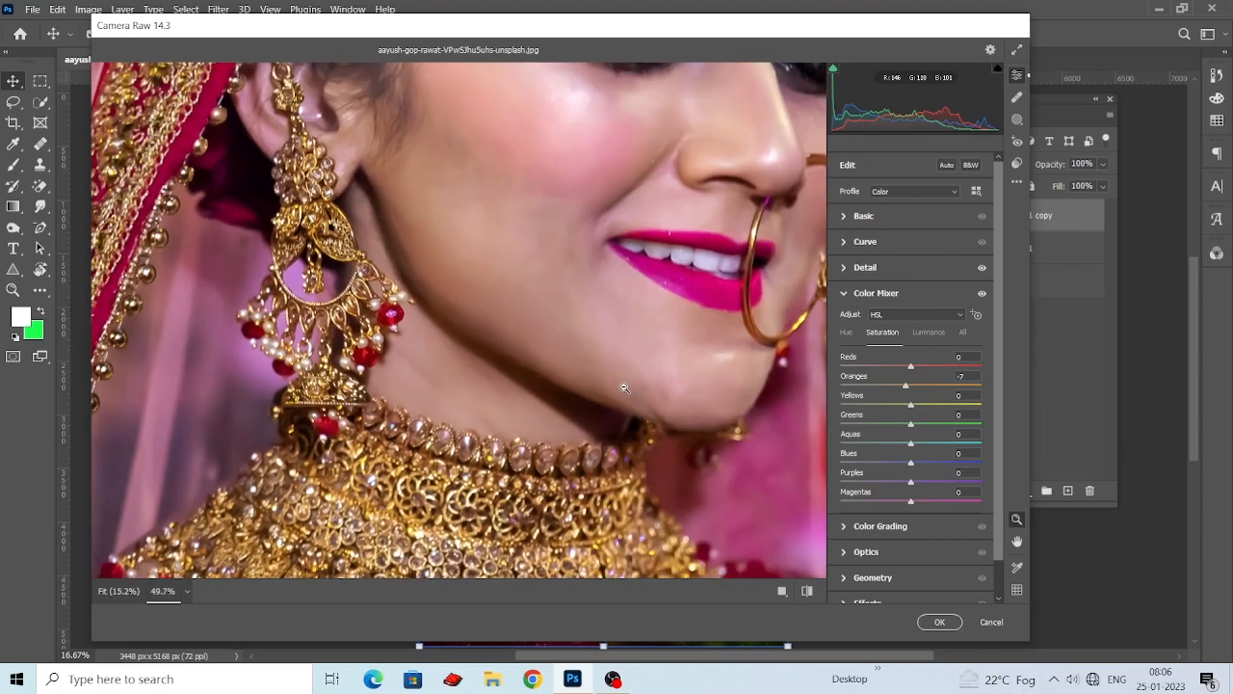
scroll(625, 389, "up", 3)
scroll(626, 389, "down", 5)
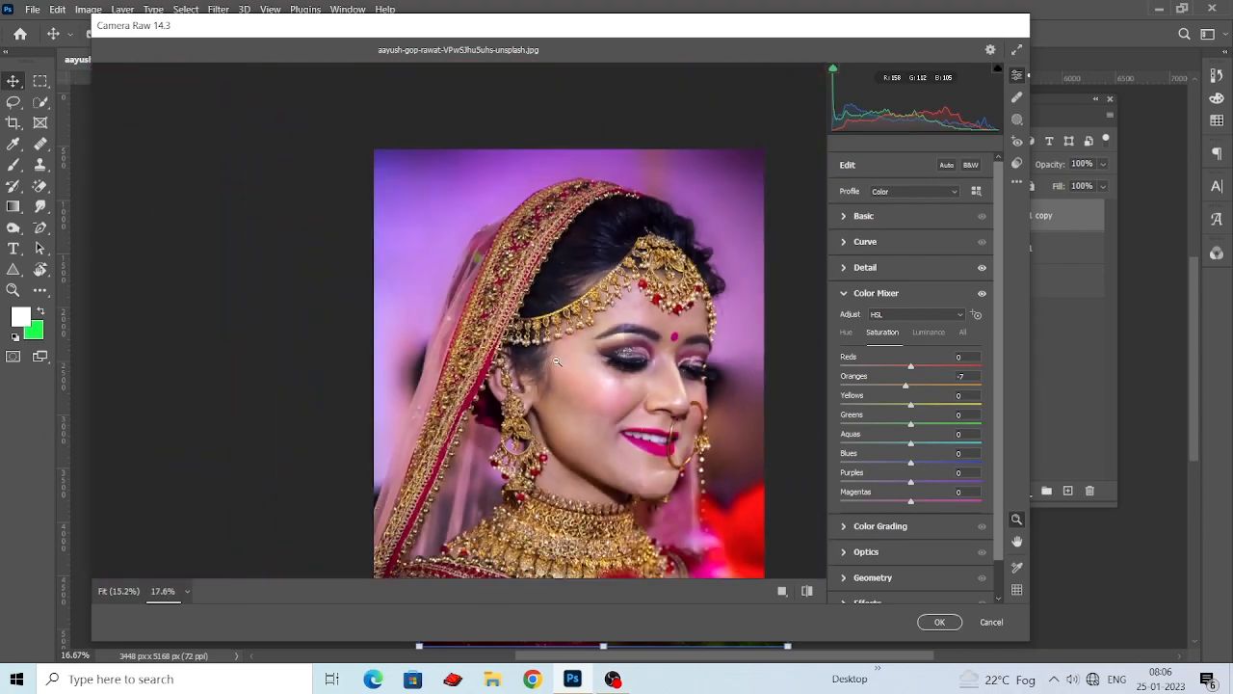
left_click(937, 622)
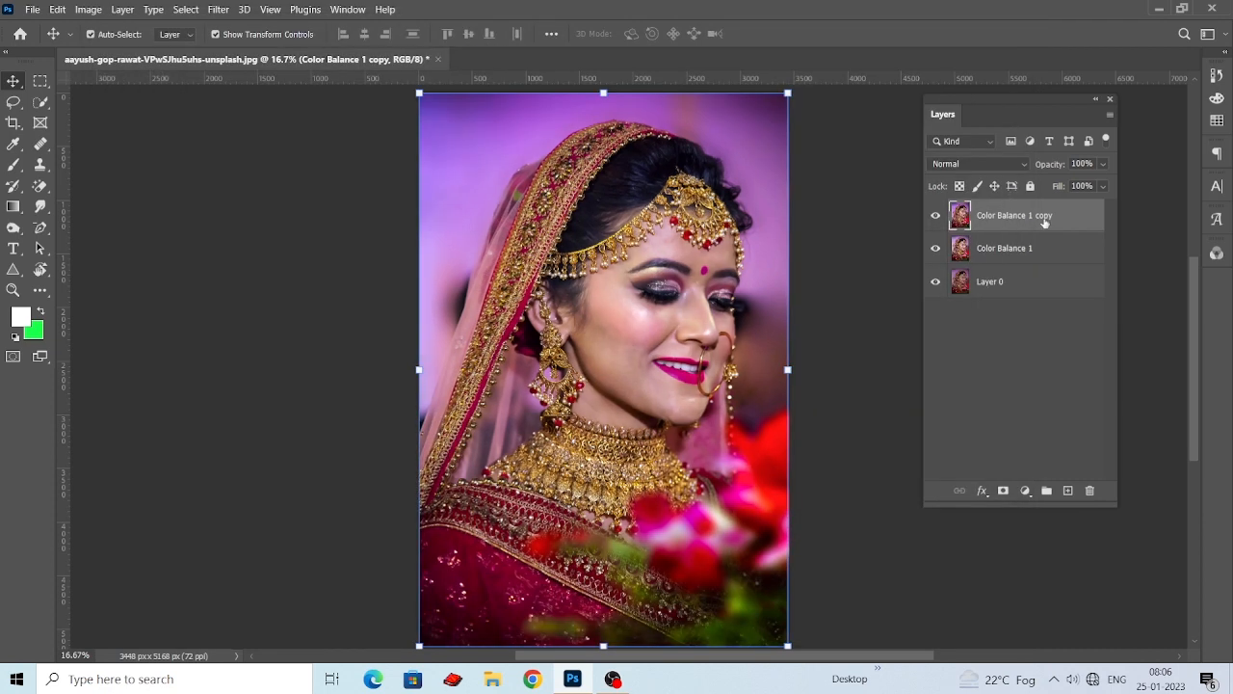
Duplicate the Color Balance 1 copy layer and apply a Gaussian Blur with a 15 pixel radius to the duplicate.
left_click_drag(1045, 221, 1068, 490)
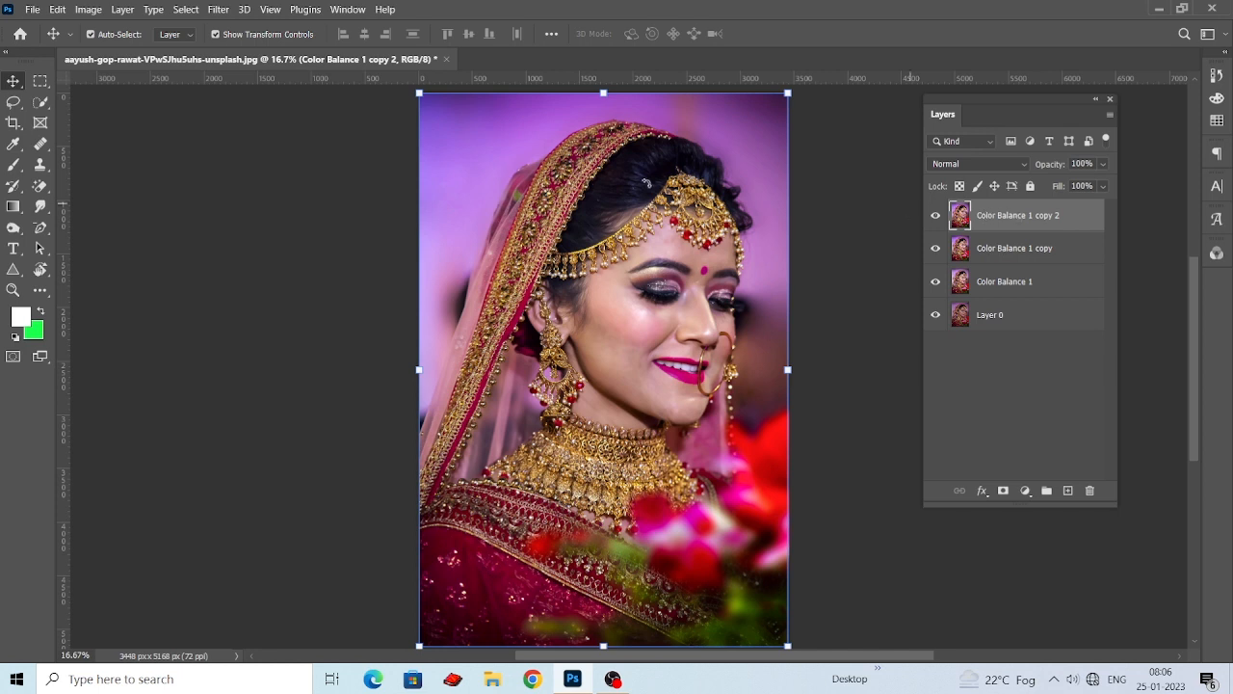
left_click(218, 8)
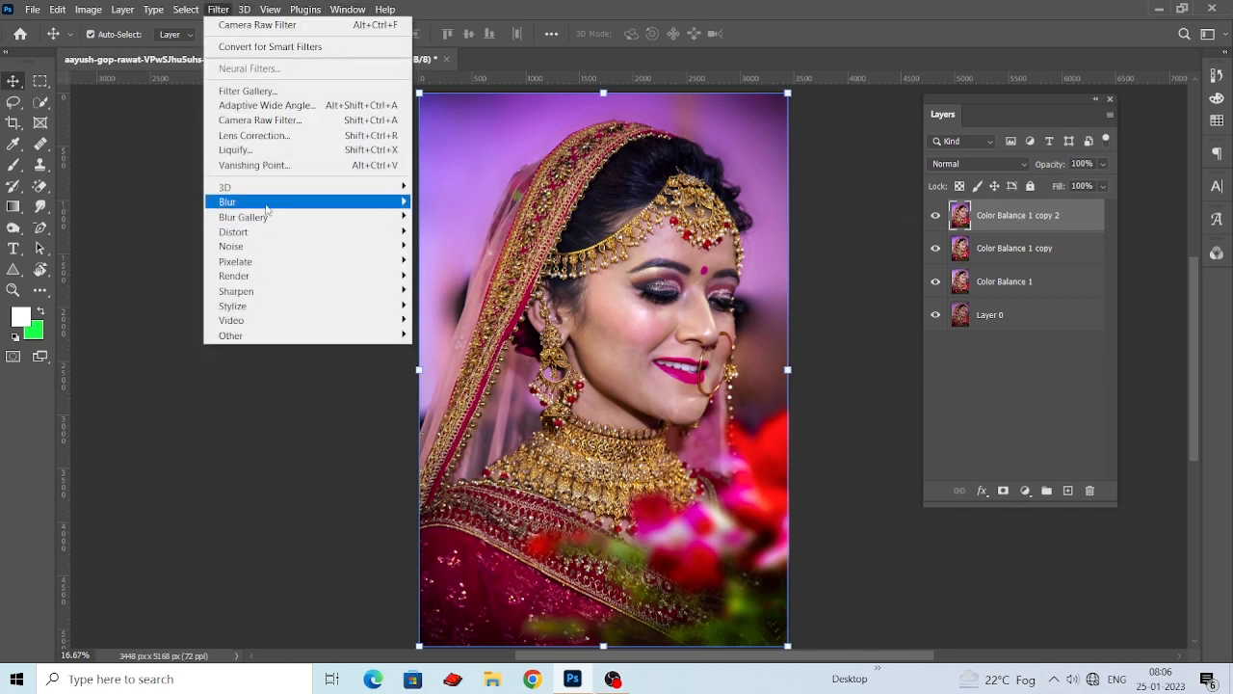
mouse_move(266, 205)
left_click(453, 260)
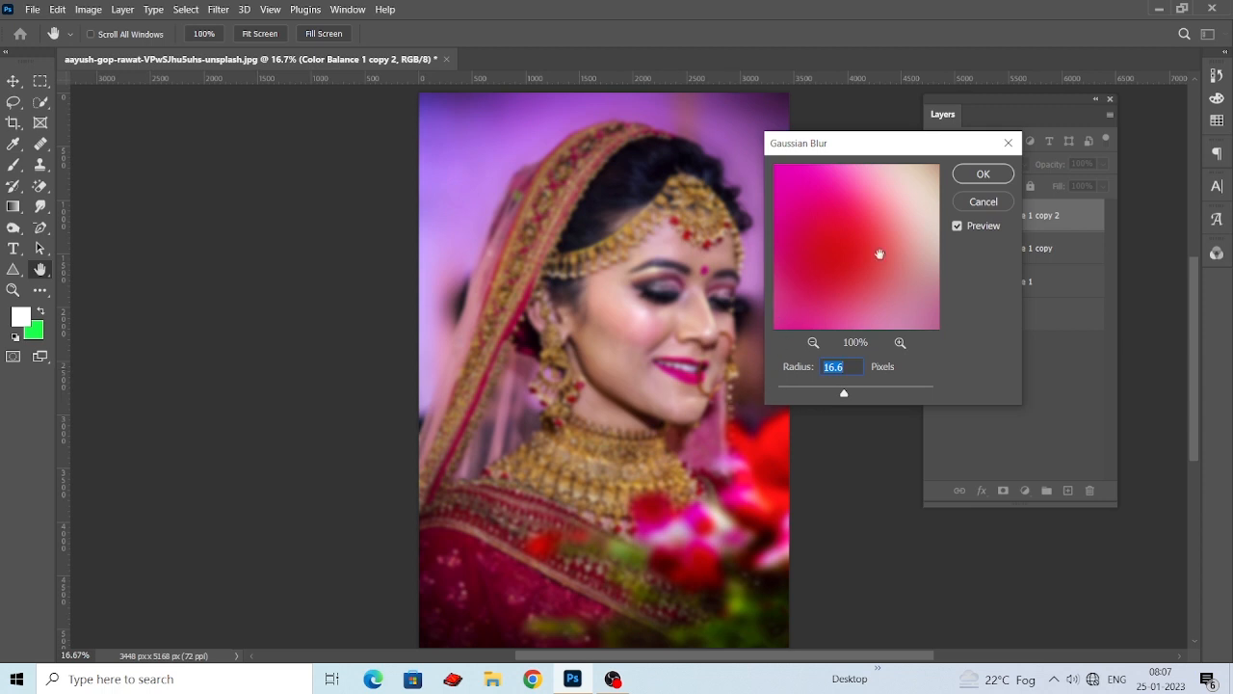
mouse_move(844, 397)
left_mouse_down()
mouse_move(796, 395)
mouse_move(843, 395)
left_mouse_up()
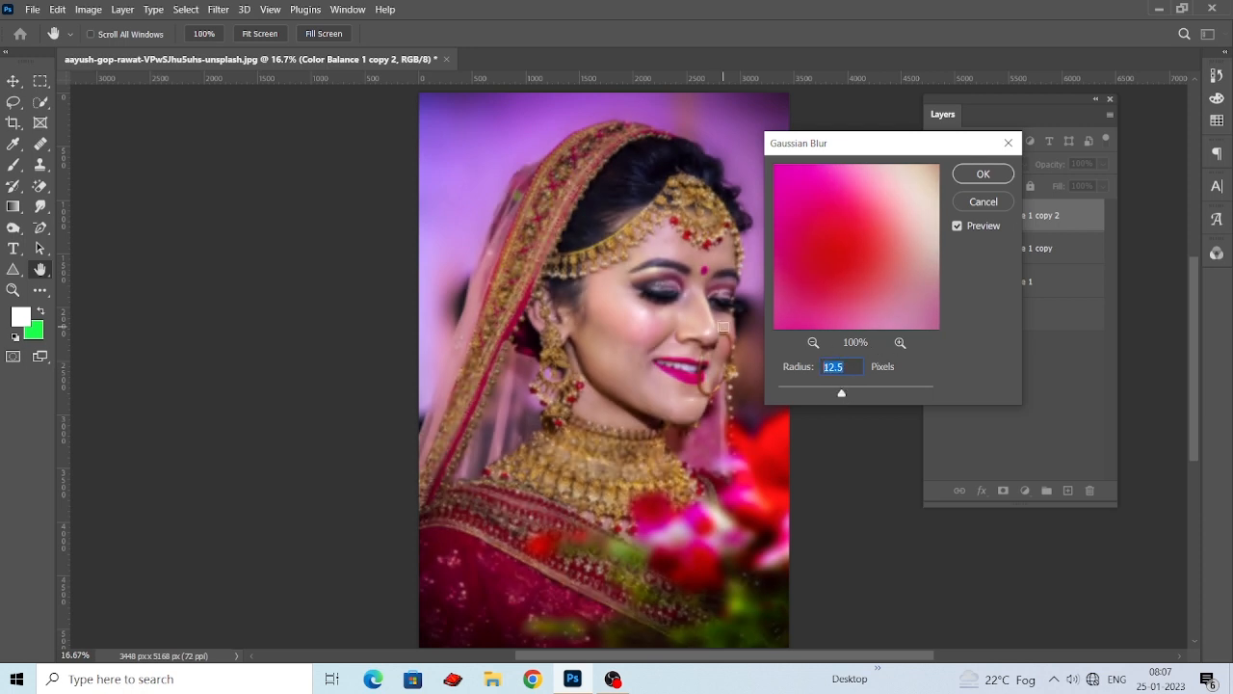
type("15")
left_click(982, 180)
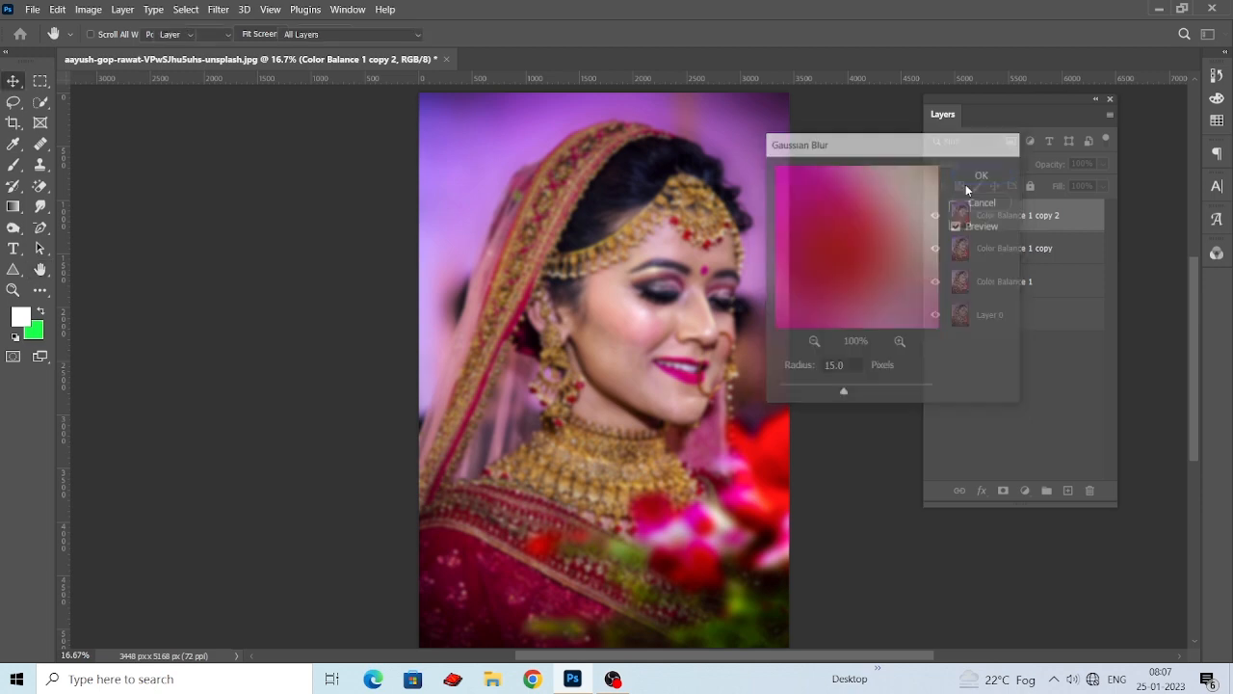
Add a layer mask to the blurred layer and paint black at 50% opacity with a 500 px brush over the headpiece, hair and upper veil border.
left_click(1004, 490)
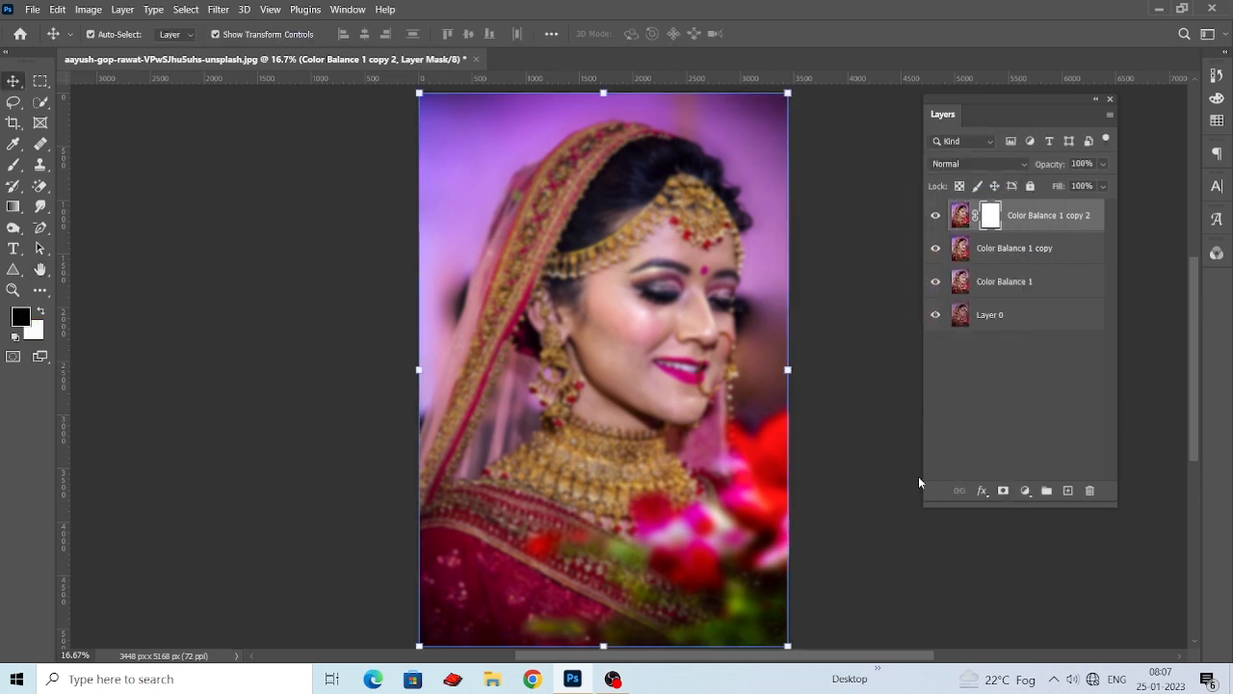
key("b")
key("ctrl+plus")
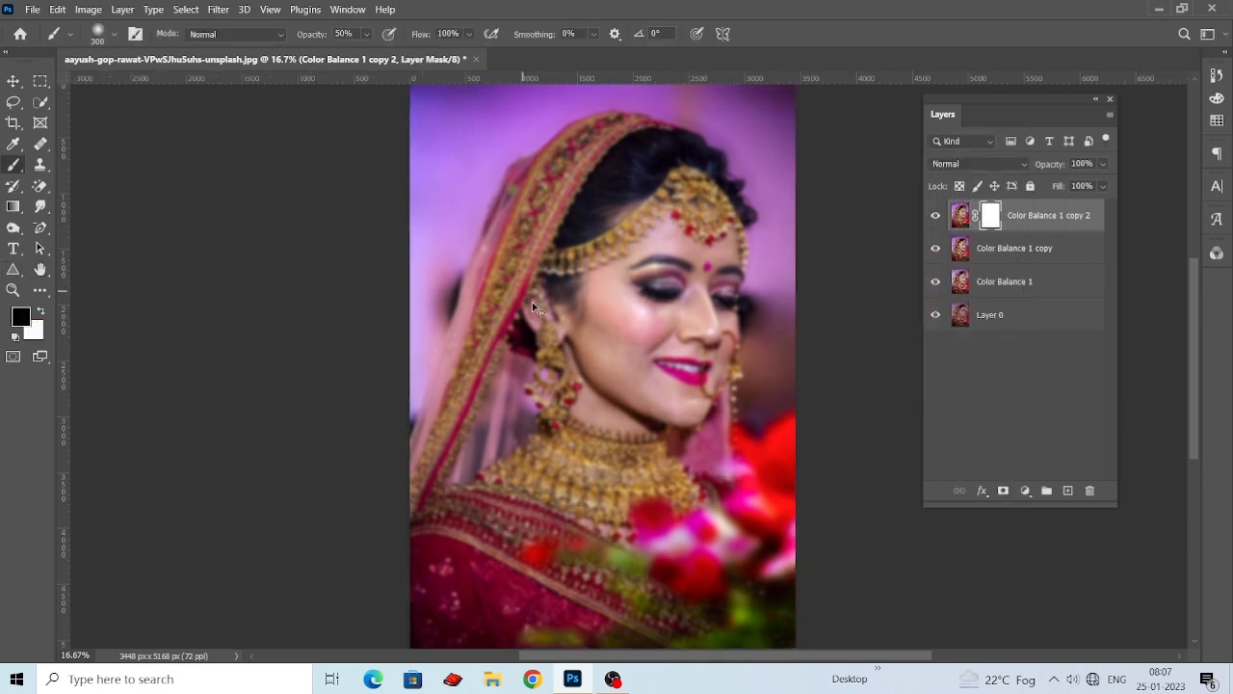
key("ctrl+plus")
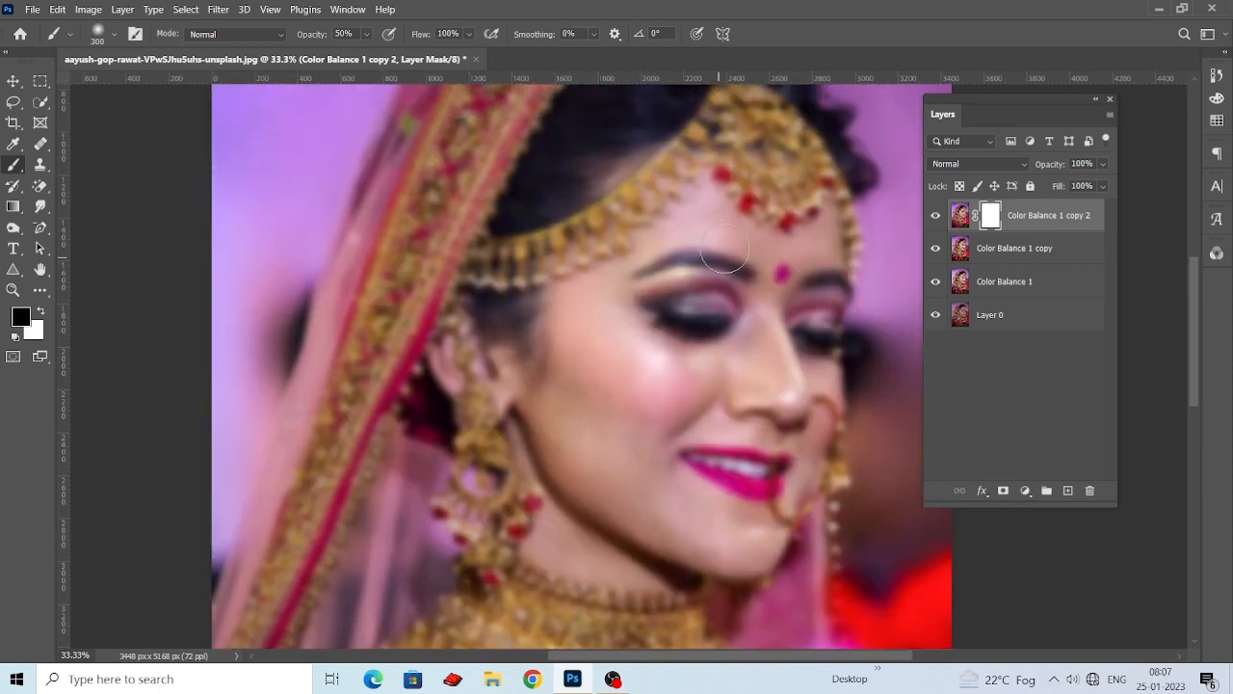
key("bracketright")
key("bracketright")
mouse_move(757, 154)
left_mouse_down()
mouse_move(808, 201)
mouse_move(782, 106)
mouse_move(644, 119)
mouse_move(545, 104)
mouse_move(716, 145)
left_mouse_up()
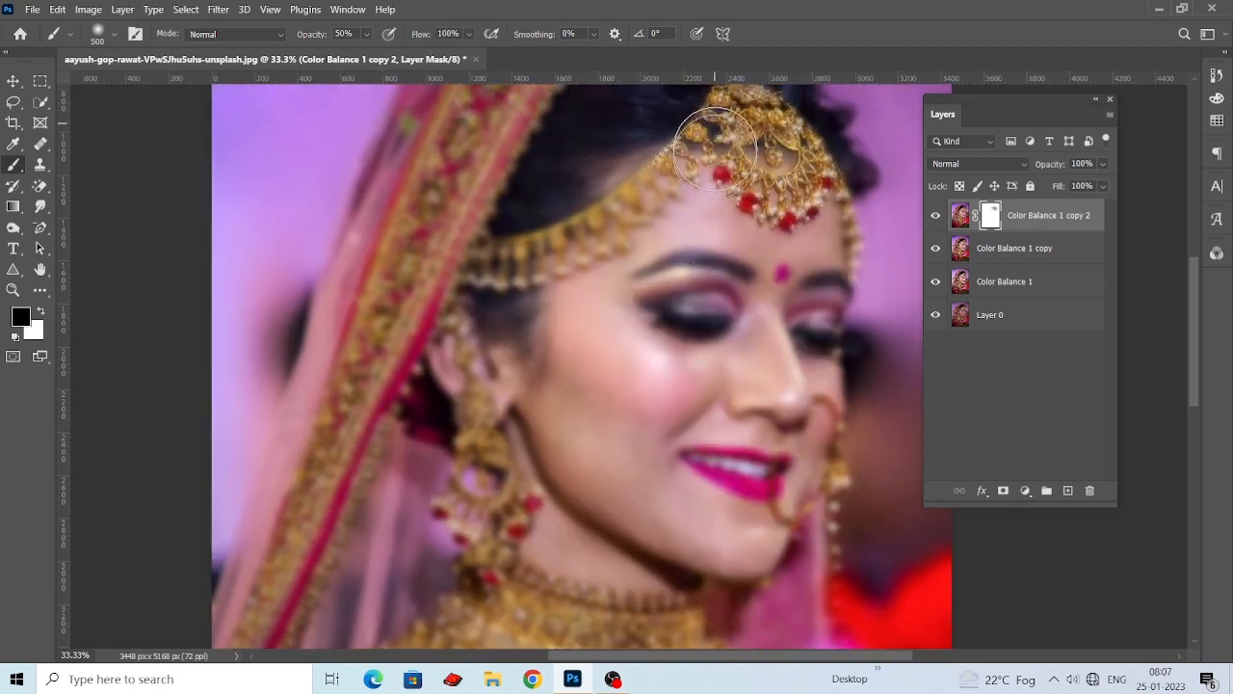
mouse_move(721, 272)
left_mouse_down()
mouse_move(695, 310)
mouse_move(534, 231)
mouse_move(602, 277)
mouse_move(645, 284)
mouse_move(598, 286)
mouse_move(563, 311)
mouse_move(506, 271)
left_mouse_up()
left_click_drag(650, 129, 628, 242)
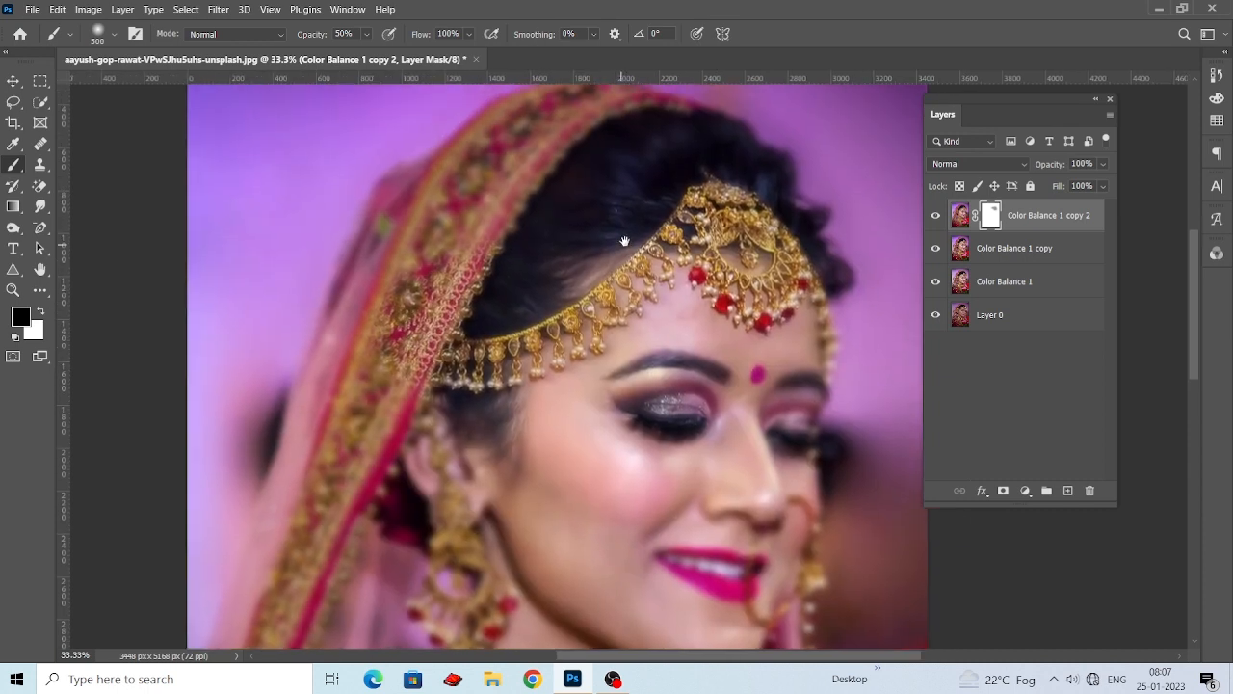
left_click_drag(461, 241, 427, 222)
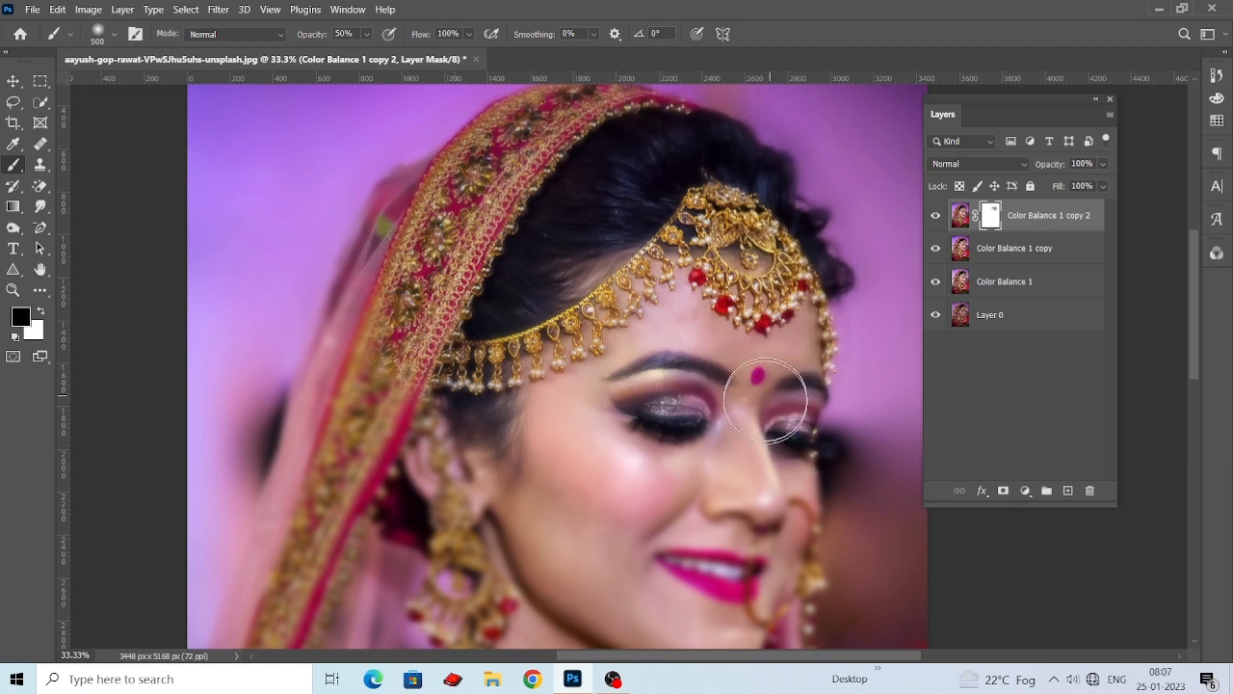
Paint black on the mask over the eyes, earring, lips, nose ring and upper necklace to restore their sharpness.
mouse_move(738, 429)
left_mouse_down()
mouse_move(749, 392)
mouse_move(729, 377)
left_mouse_up()
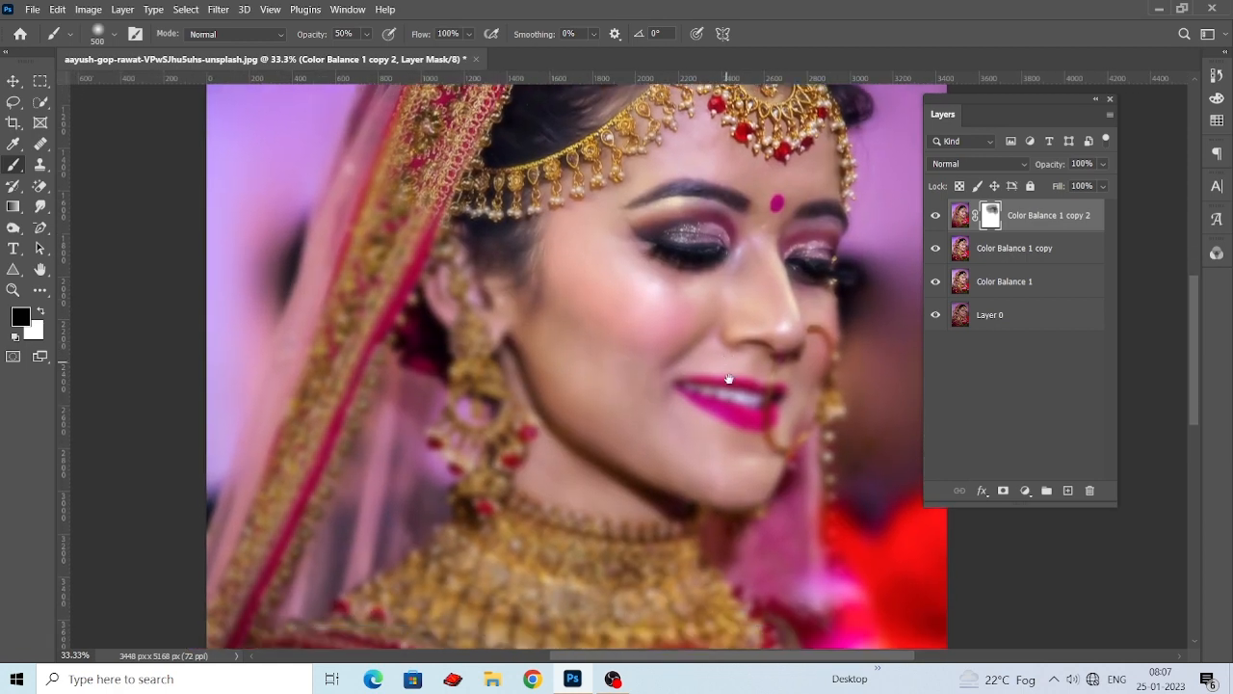
mouse_move(469, 429)
left_mouse_down()
mouse_move(549, 482)
mouse_move(550, 440)
mouse_move(683, 517)
mouse_move(474, 392)
mouse_move(497, 248)
left_mouse_up()
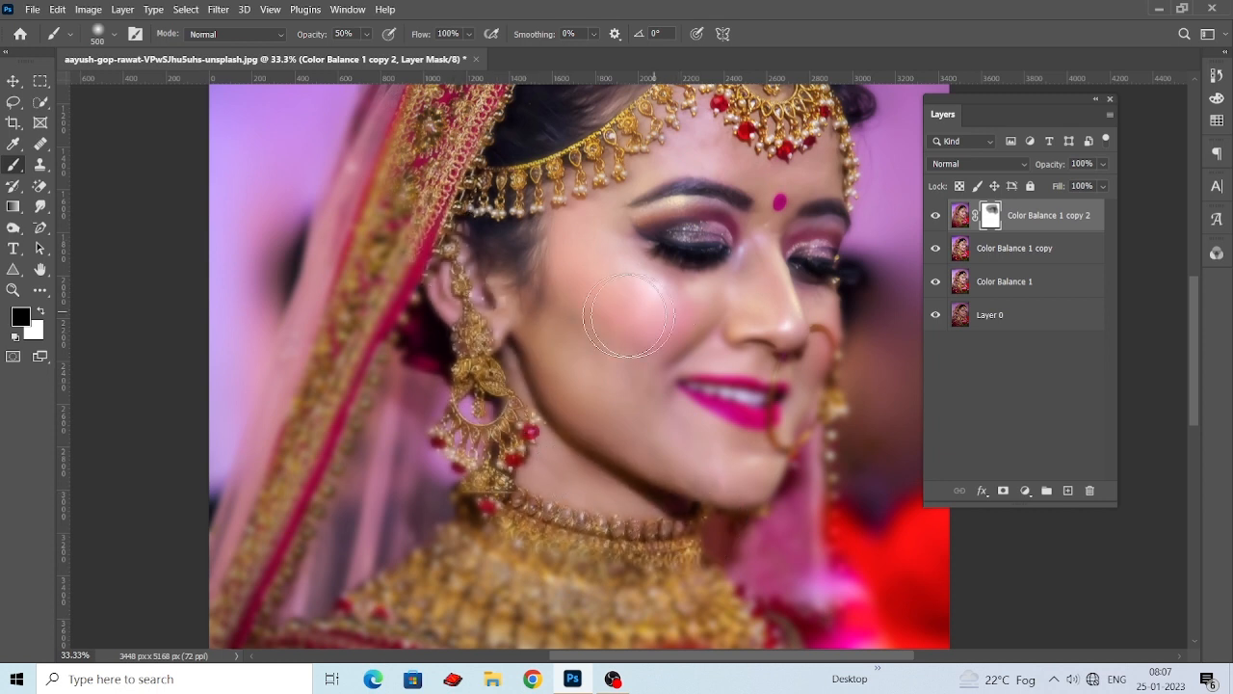
left_click_drag(730, 372, 714, 397)
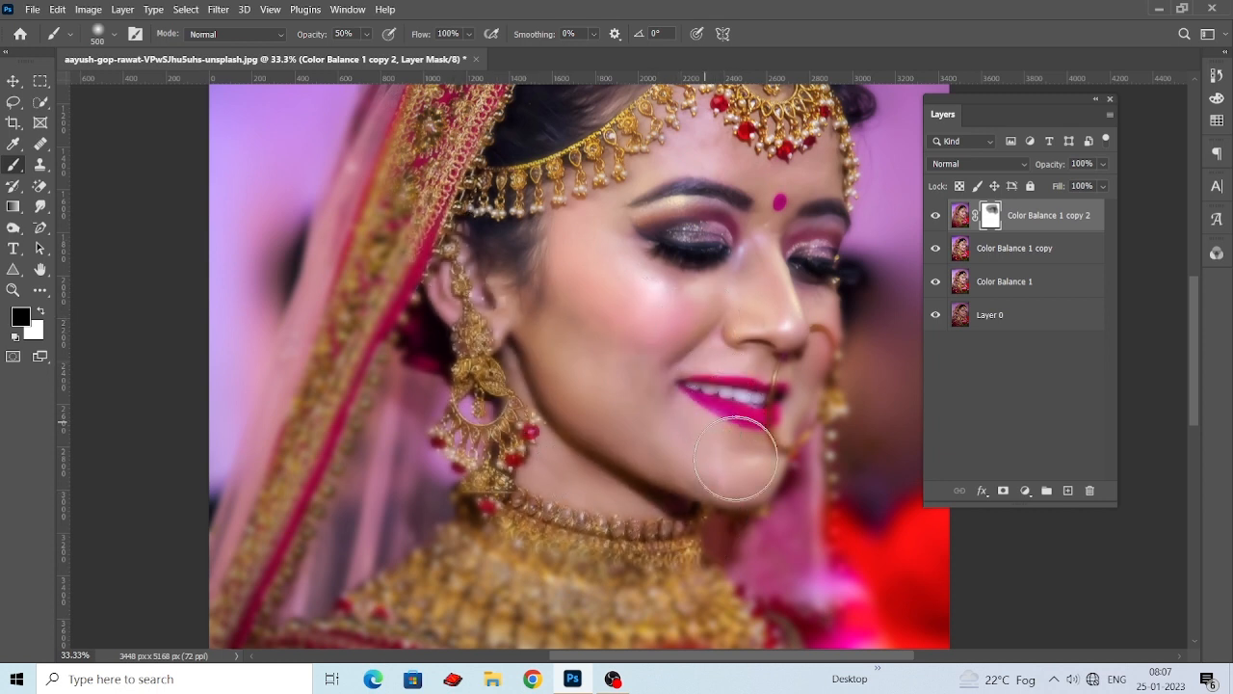
left_click_drag(780, 490, 820, 372)
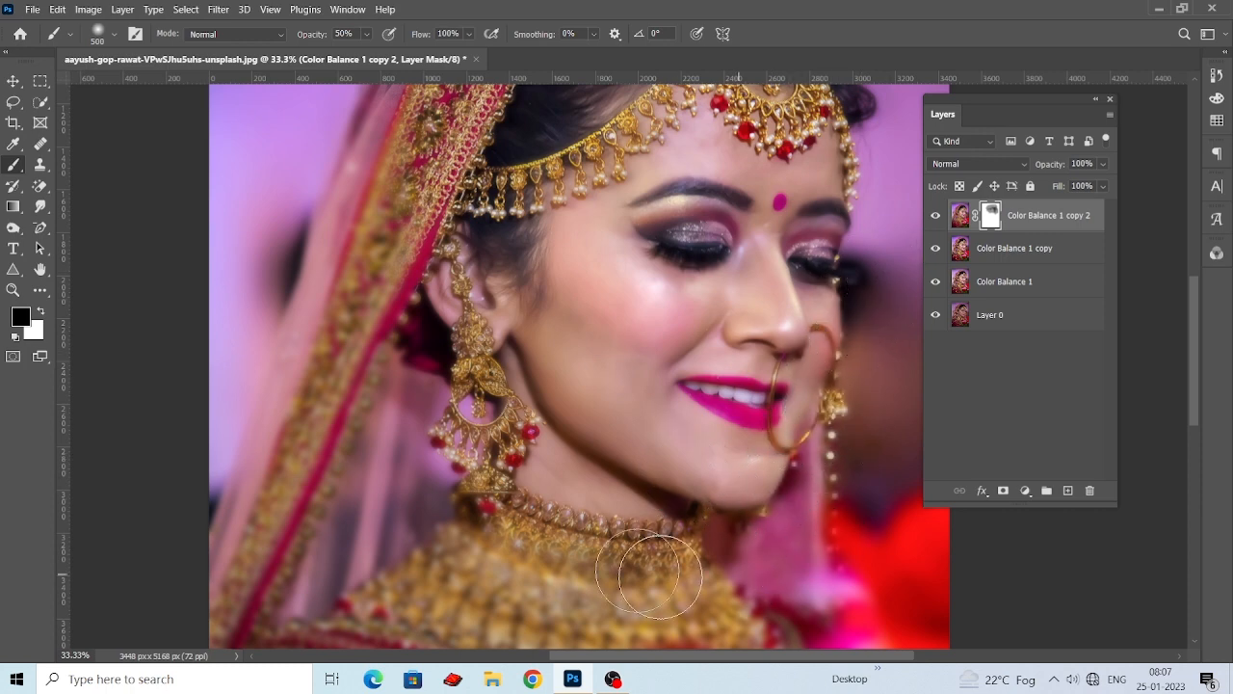
left_click_drag(597, 479, 666, 470)
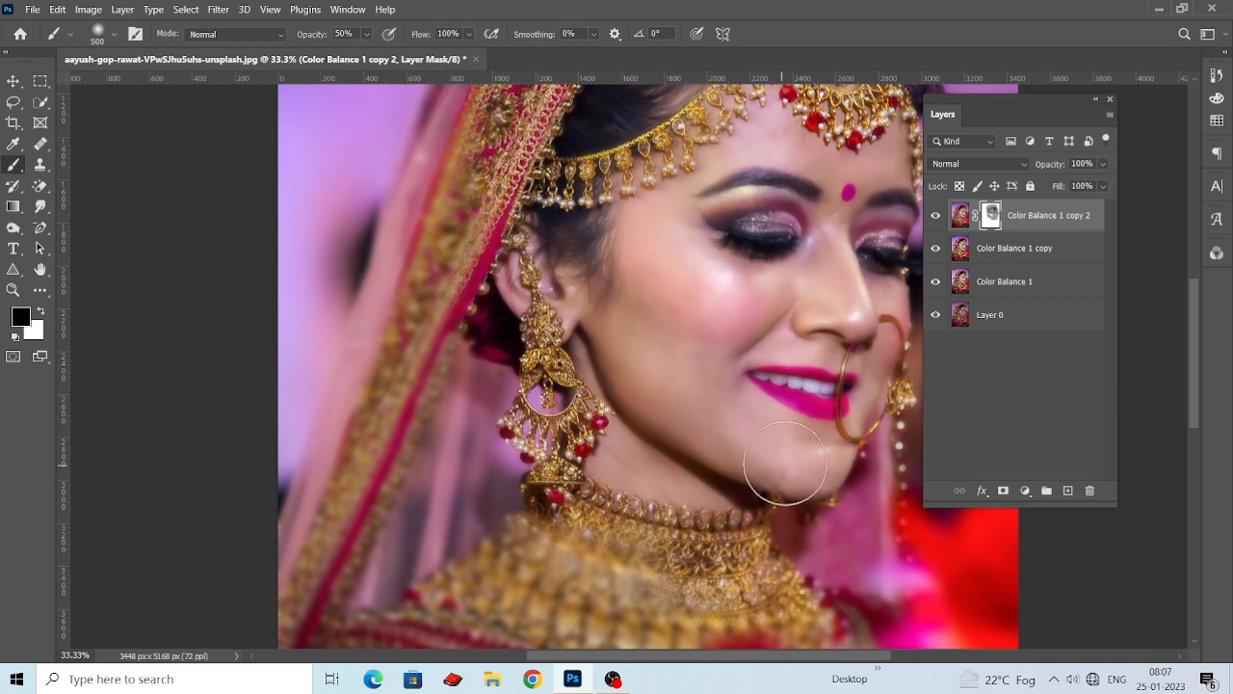
Mask the blur off the veil border and necklace, raising the brush to 100% opacity and 900 px.
mouse_move(405, 358)
left_mouse_down()
mouse_move(309, 584)
mouse_move(370, 477)
left_mouse_up()
left_click_drag(498, 348, 489, 415)
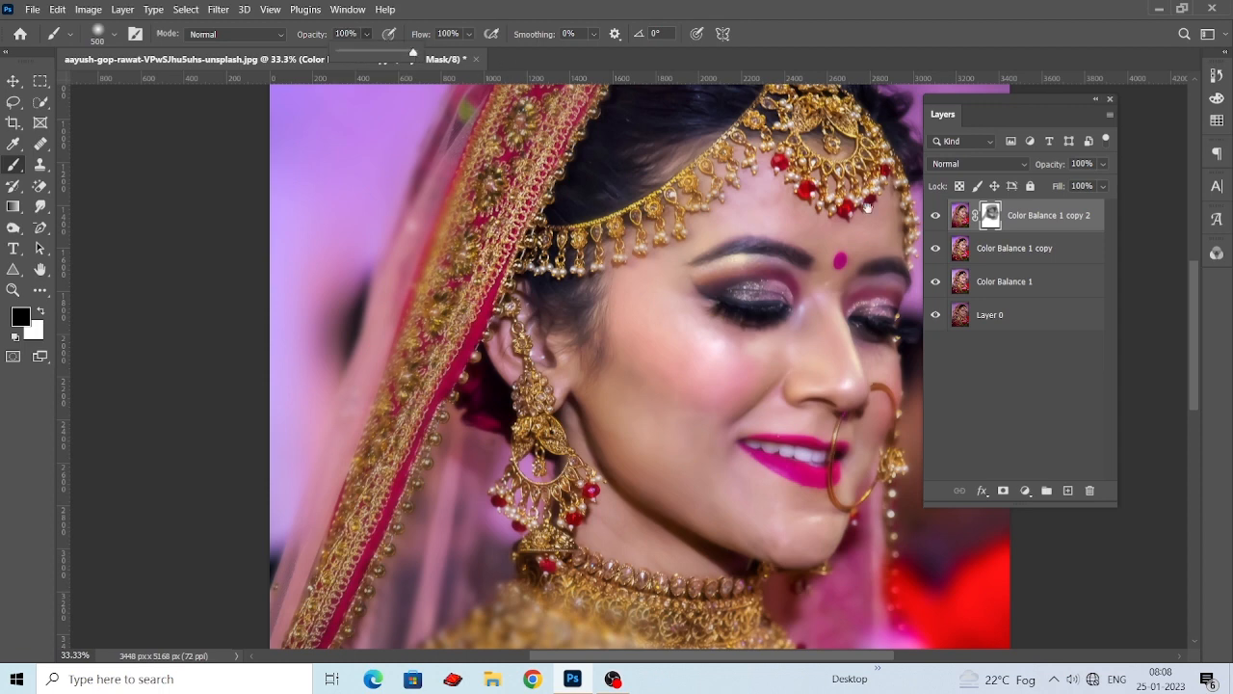
left_click_drag(868, 207, 784, 293)
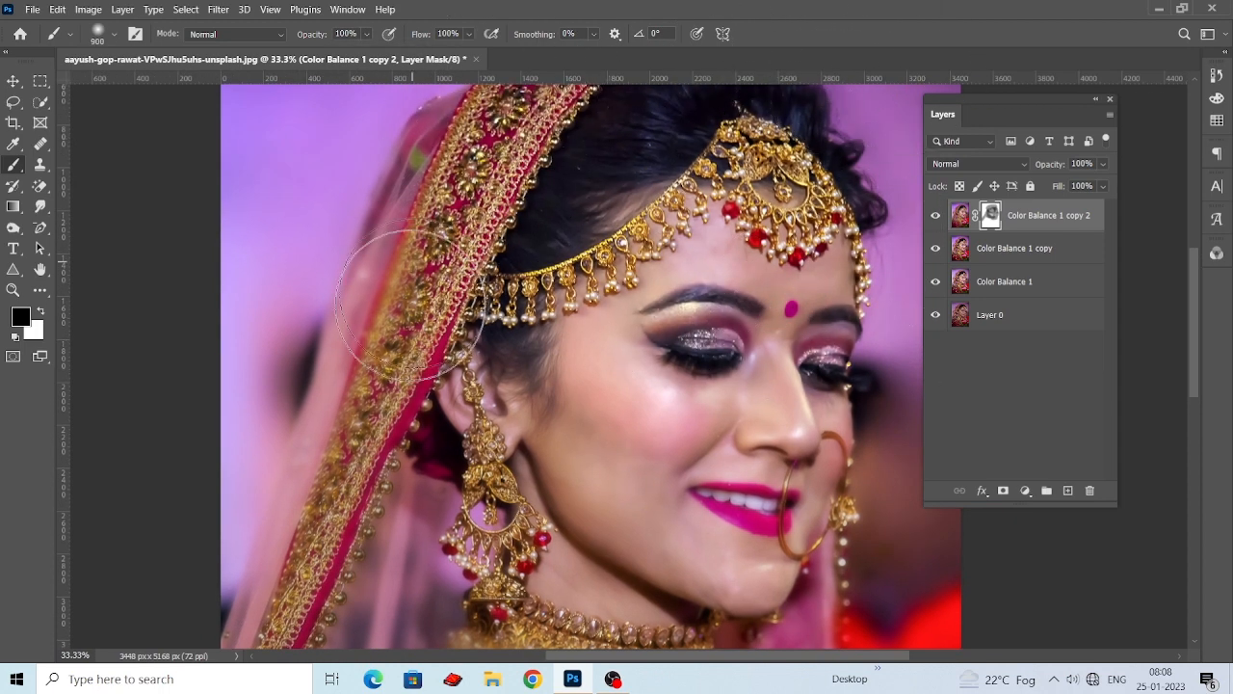
mouse_move(413, 306)
left_mouse_down()
mouse_move(486, 213)
mouse_move(402, 416)
mouse_move(358, 567)
mouse_move(291, 688)
mouse_move(424, 525)
mouse_move(477, 513)
mouse_move(490, 559)
mouse_move(667, 631)
mouse_move(632, 636)
mouse_move(846, 644)
mouse_move(874, 609)
mouse_move(883, 526)
mouse_move(865, 593)
left_mouse_up()
Paint black on the mask over the embroidered sari and the flowers in the lower part of the portrait.
scroll(865, 593, "down", 5)
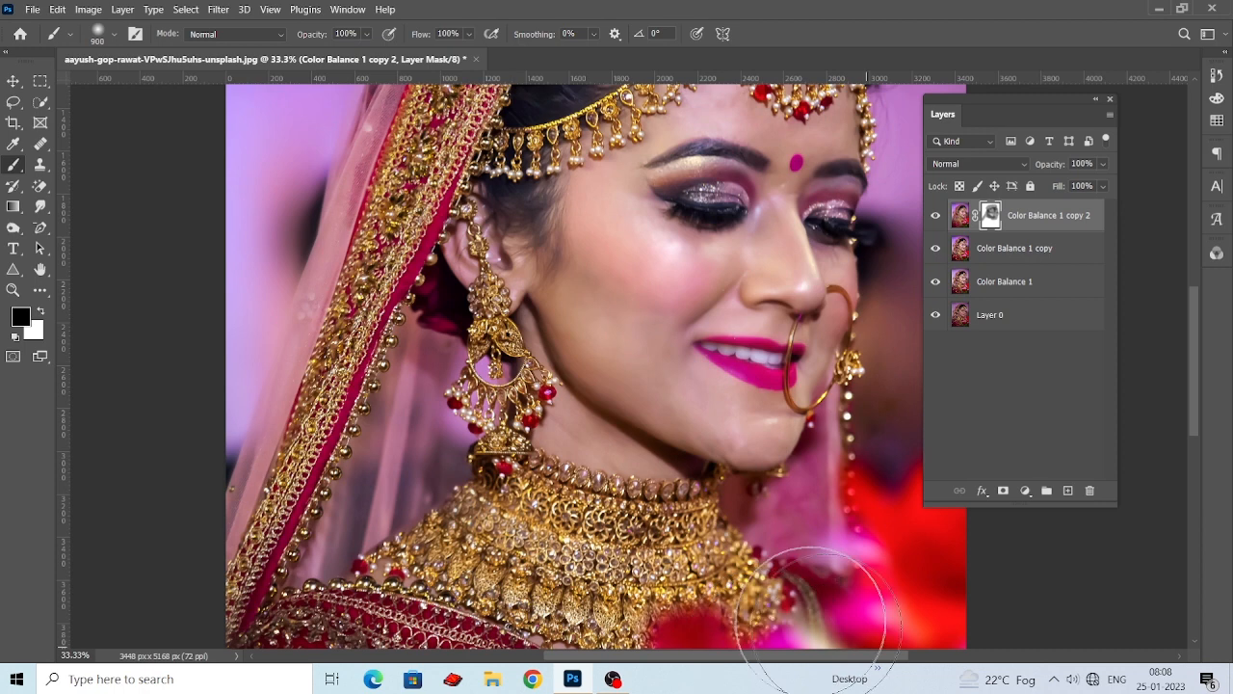
scroll(768, 631, "down", 10)
mouse_move(785, 467)
left_mouse_down()
mouse_move(473, 598)
mouse_move(769, 541)
mouse_move(562, 340)
mouse_move(646, 445)
mouse_move(334, 435)
mouse_move(329, 320)
mouse_move(222, 523)
mouse_move(368, 646)
mouse_move(564, 452)
mouse_move(444, 540)
mouse_move(729, 595)
mouse_move(524, 495)
mouse_move(291, 226)
mouse_move(359, 474)
left_mouse_up()
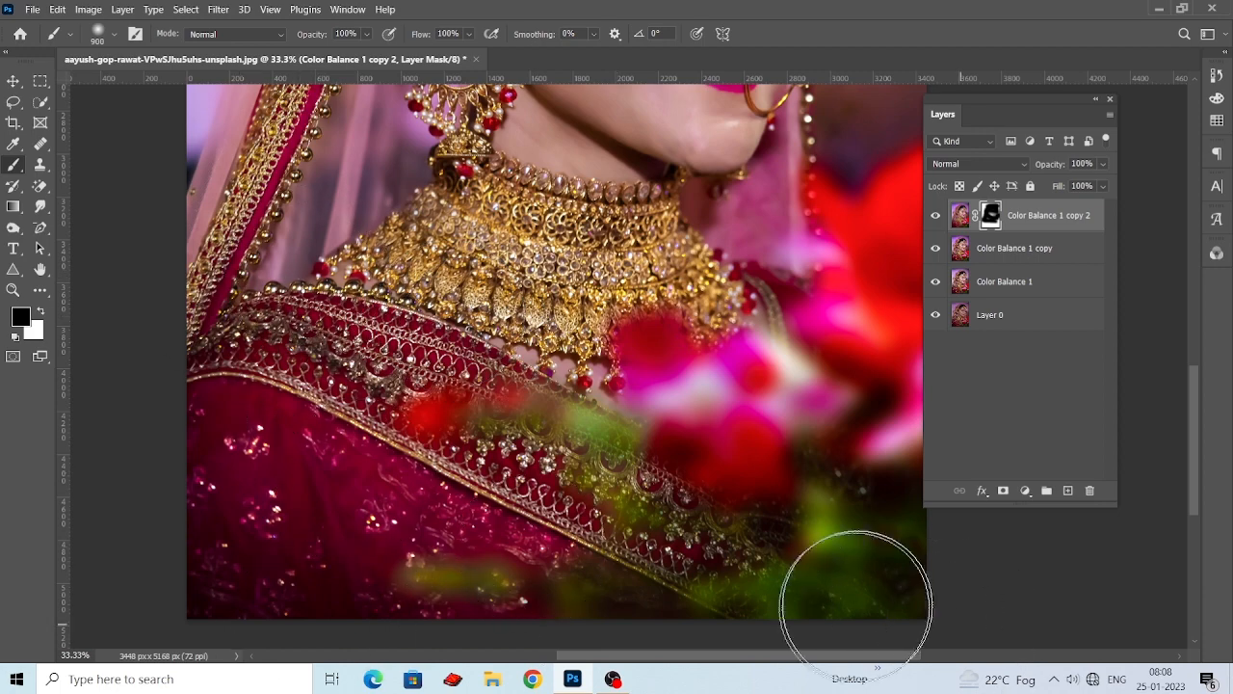
left_click_drag(755, 254, 664, 590)
left_click_drag(647, 385, 668, 312)
Reduce the brush to 500 px, mask the blur off around the headpiece and the face's outer edge, and check the retouched face.
key("bracketleft")
key("bracketleft")
key("bracketleft")
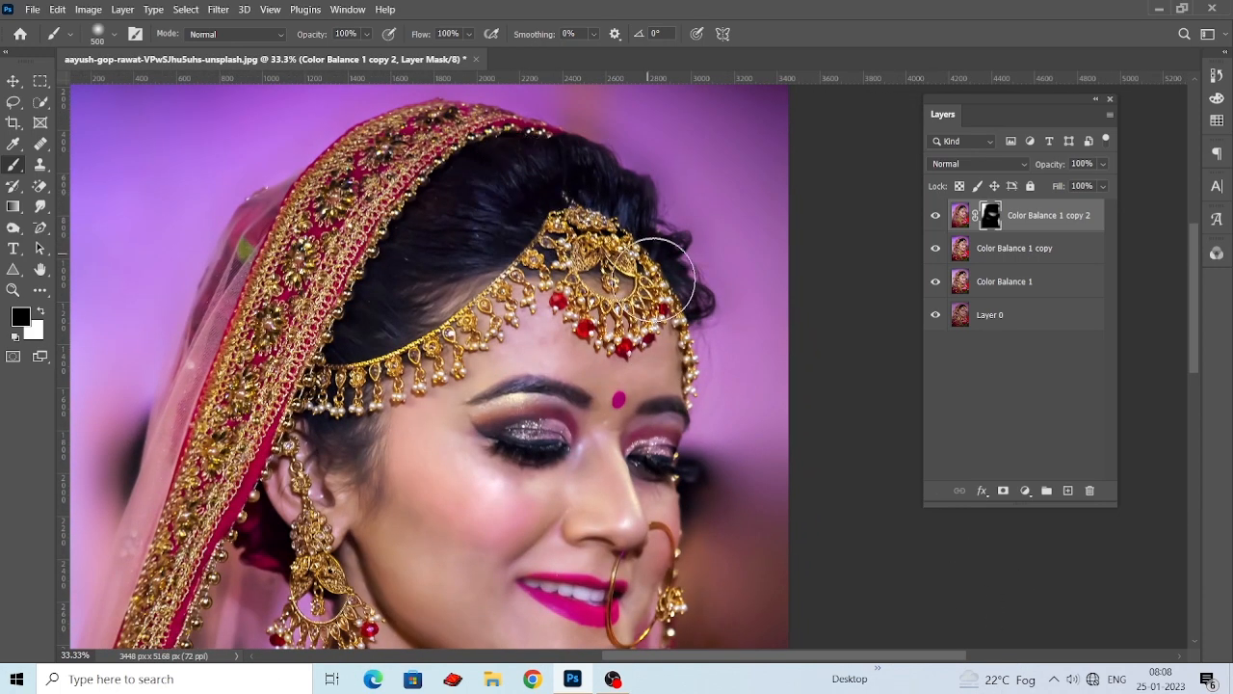
left_click_drag(630, 364, 771, 77)
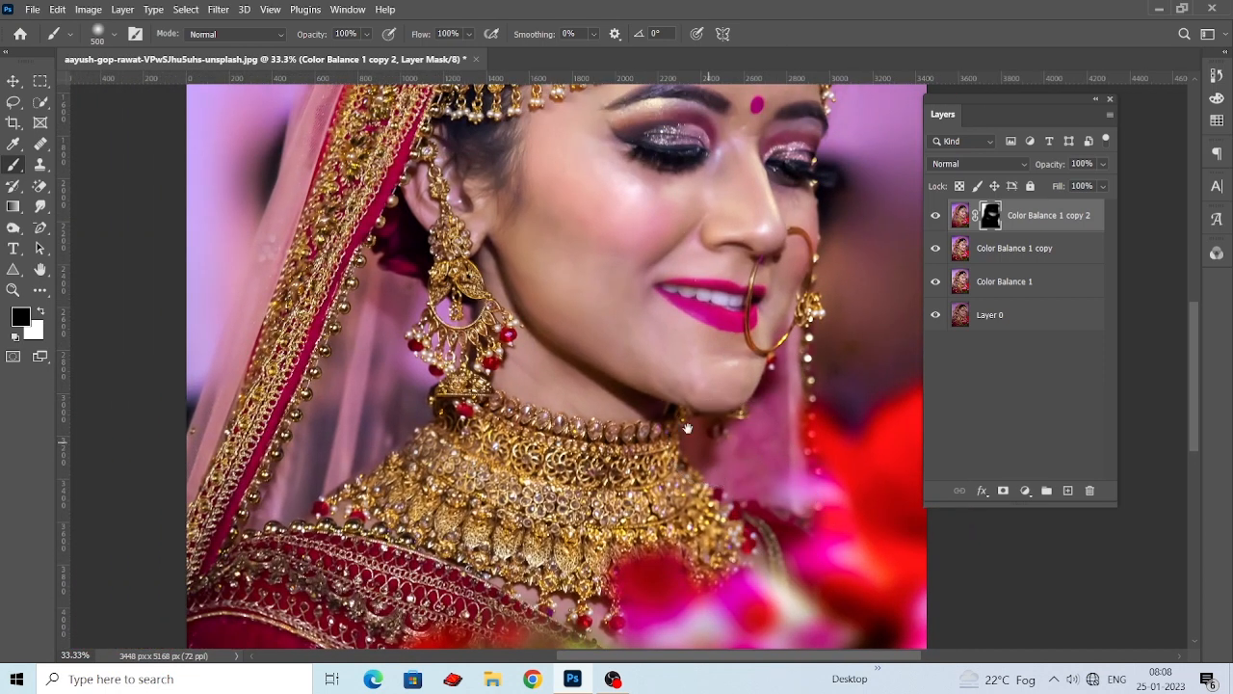
left_click_drag(687, 427, 702, 445)
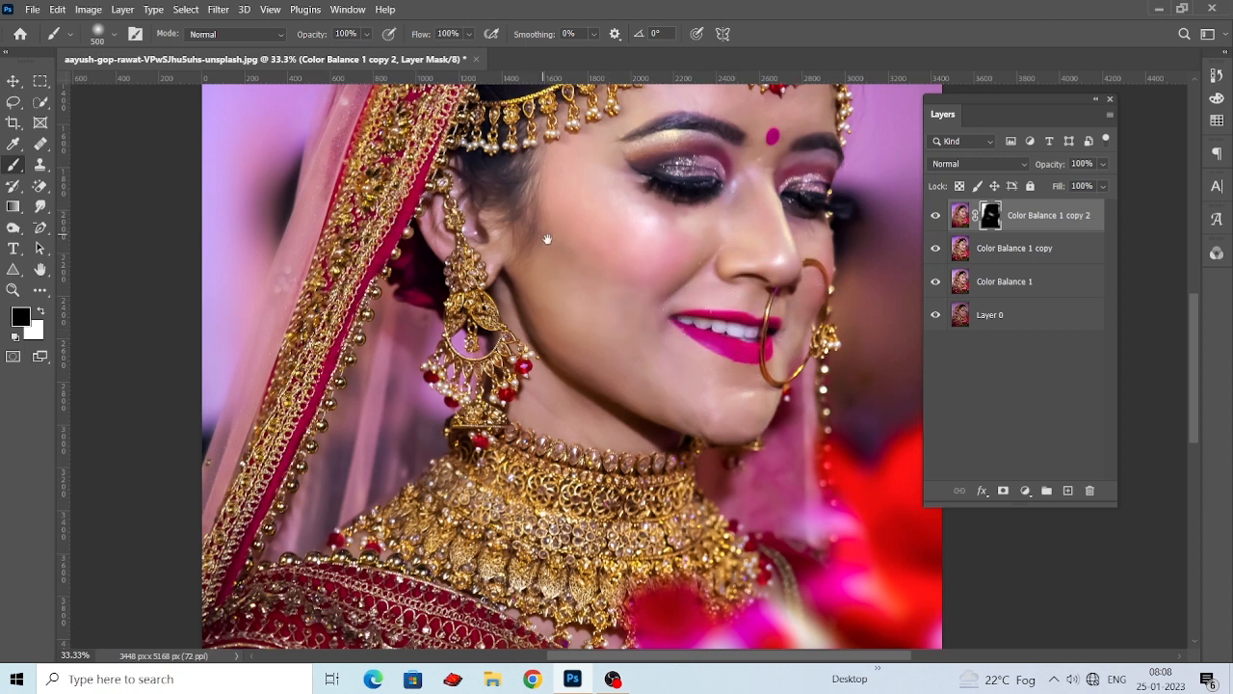
left_click_drag(547, 239, 564, 280)
left_click_drag(517, 368, 510, 410)
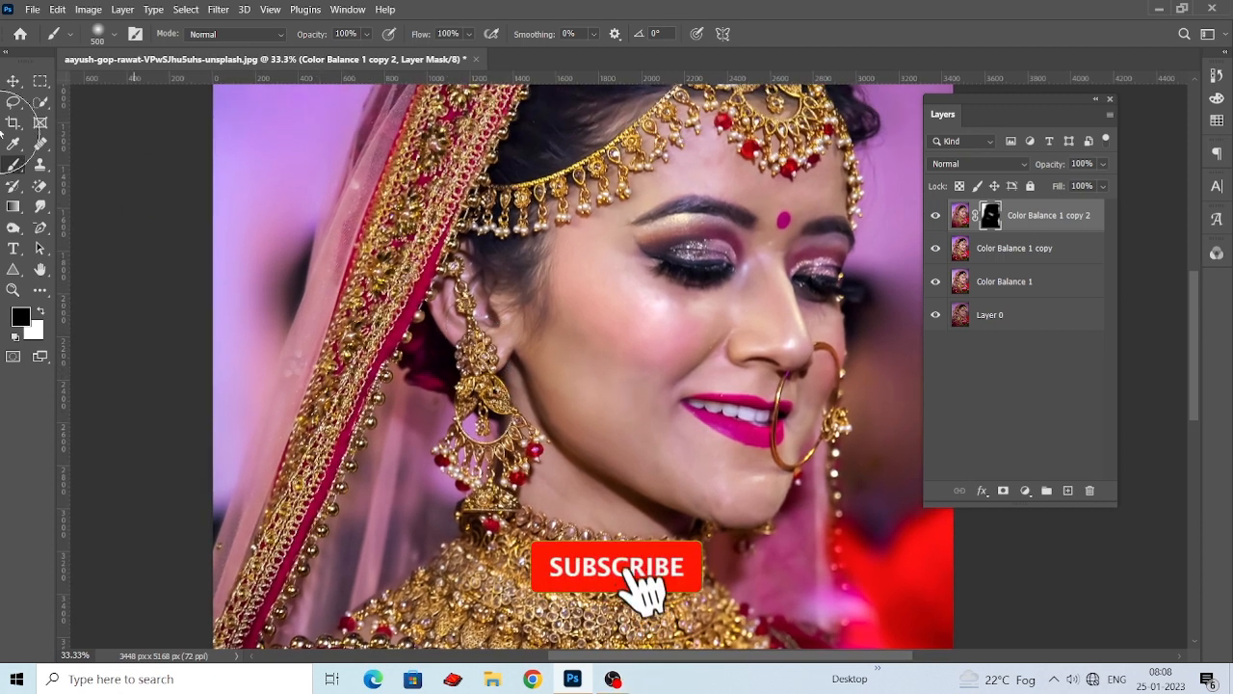
Merge the three retouching layers from Color Balance 1 up to Color Balance 1 copy 2 into one layer above Layer 0.
key("v")
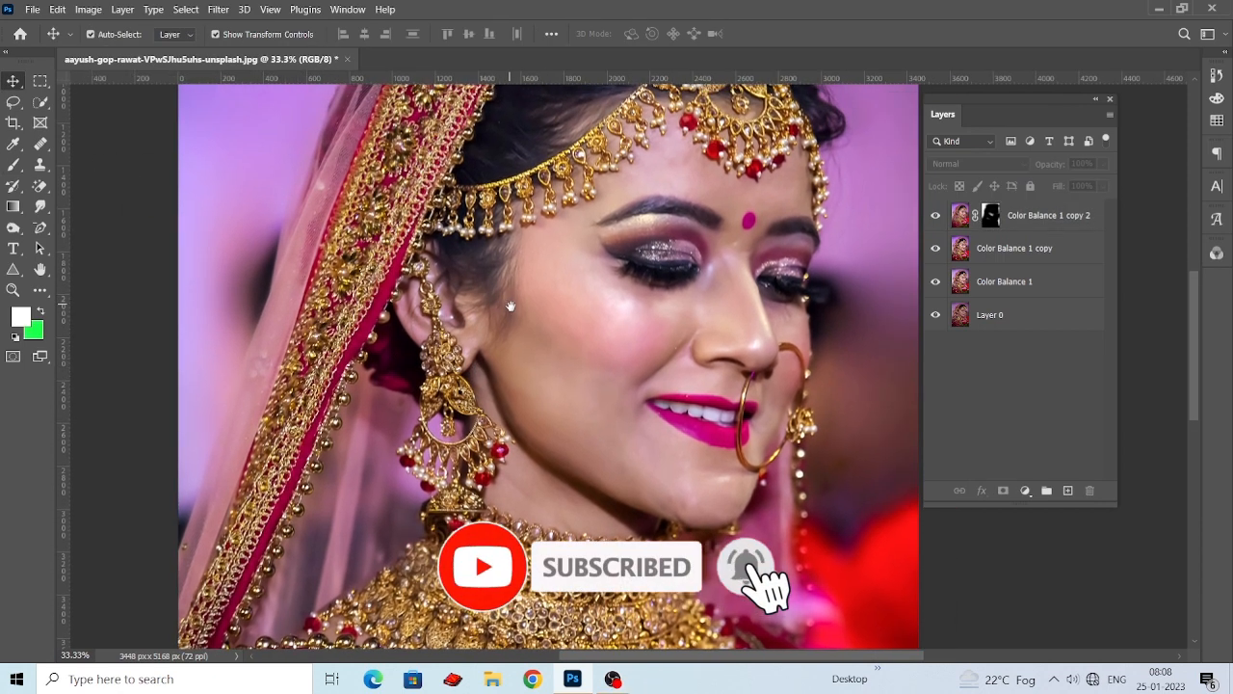
left_click_drag(510, 307, 515, 312)
left_click(1053, 229)
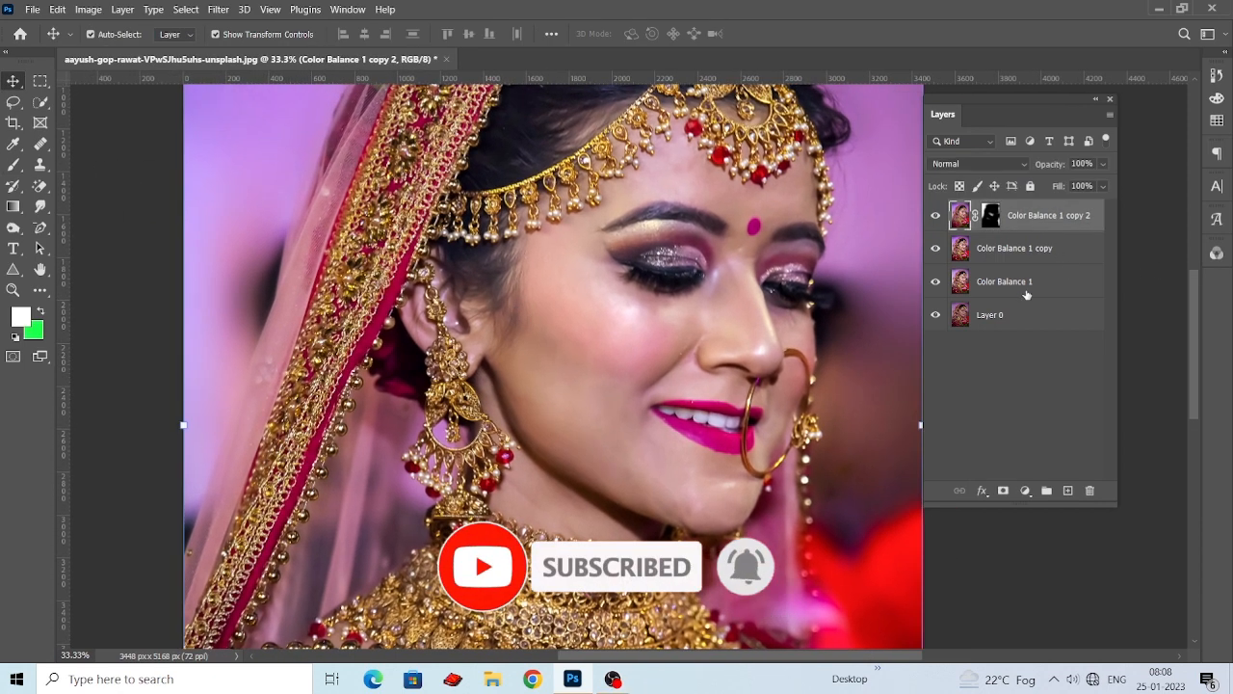
left_click(1023, 281)
left_click(1015, 225, "shift")
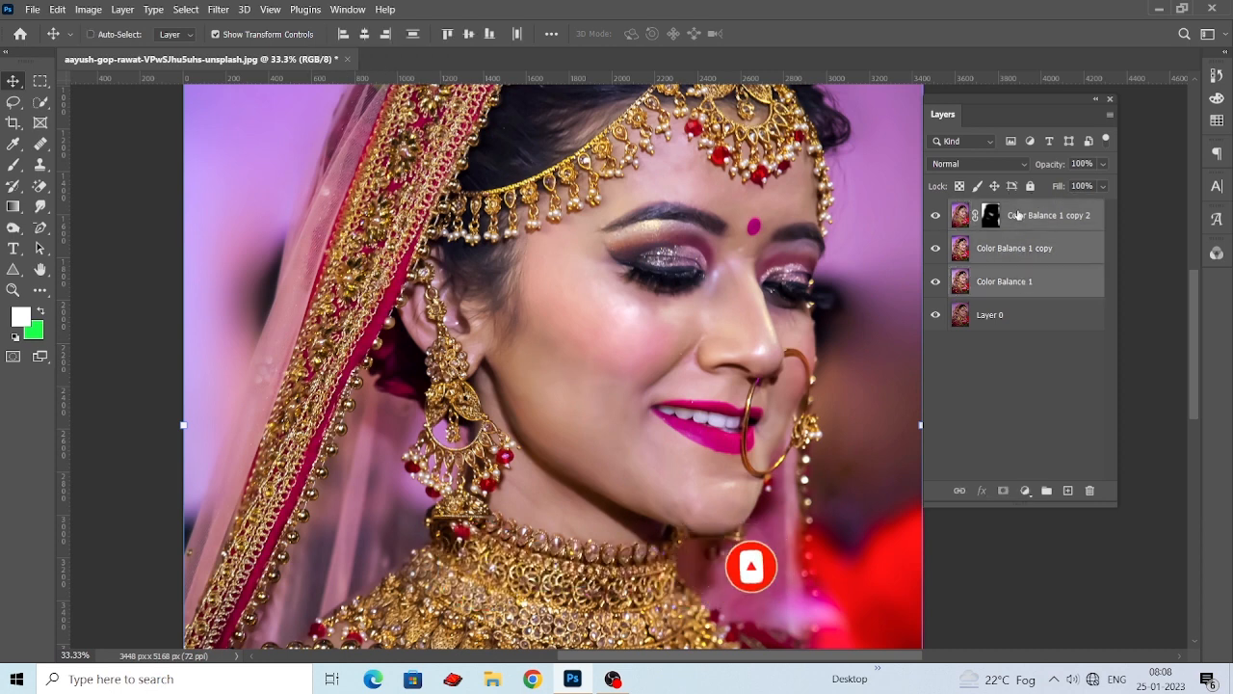
key("ctrl+e")
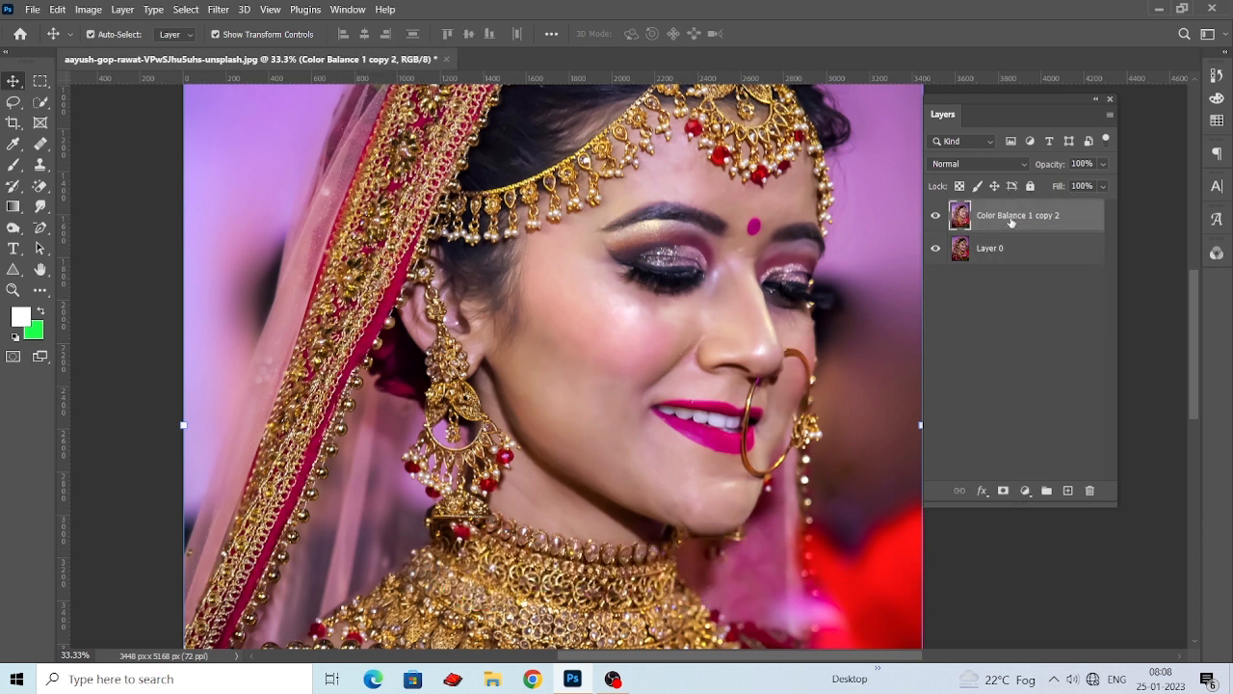
Compare the portrait before and after retouching by toggling the merged layer's visibility, leaving it shown.
left_click(936, 218)
key("ctrl+minus")
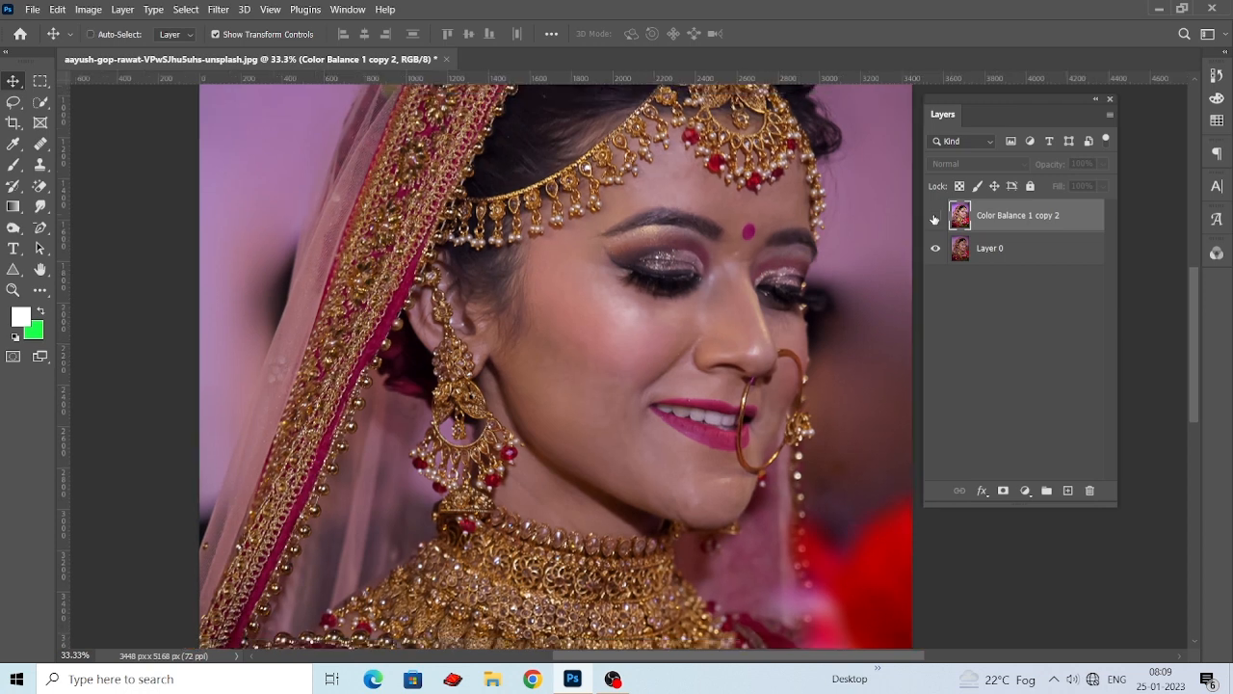
left_click(935, 216)
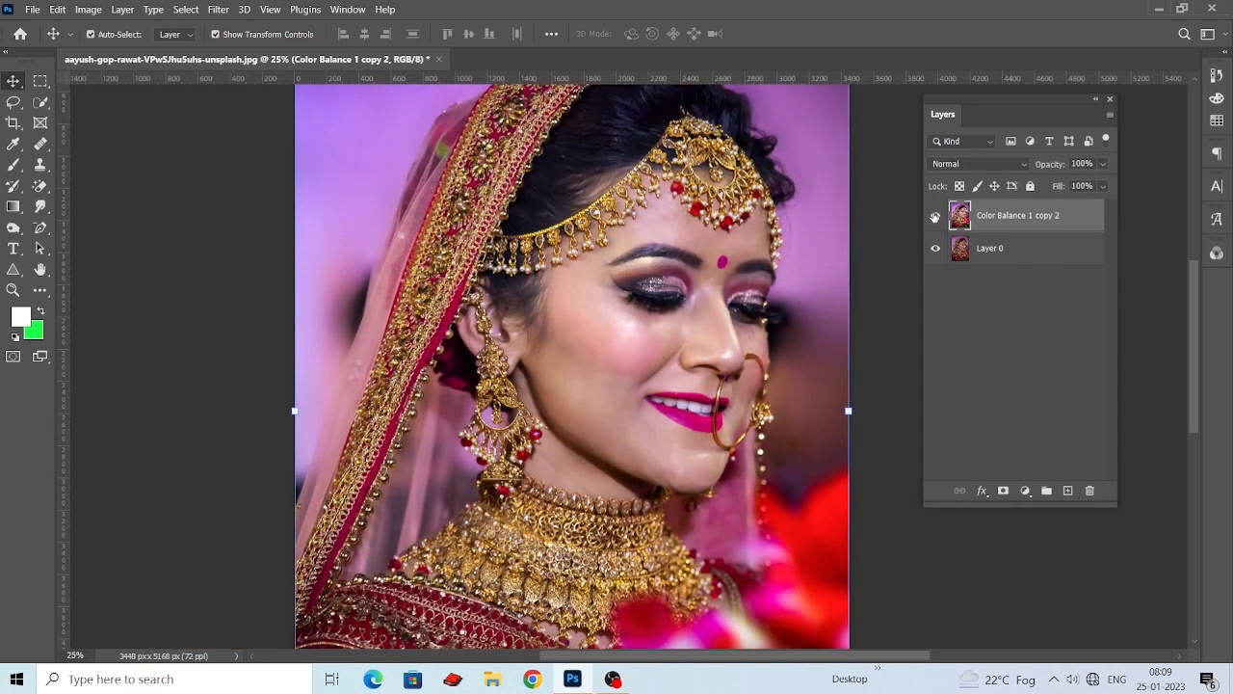
left_click(935, 218)
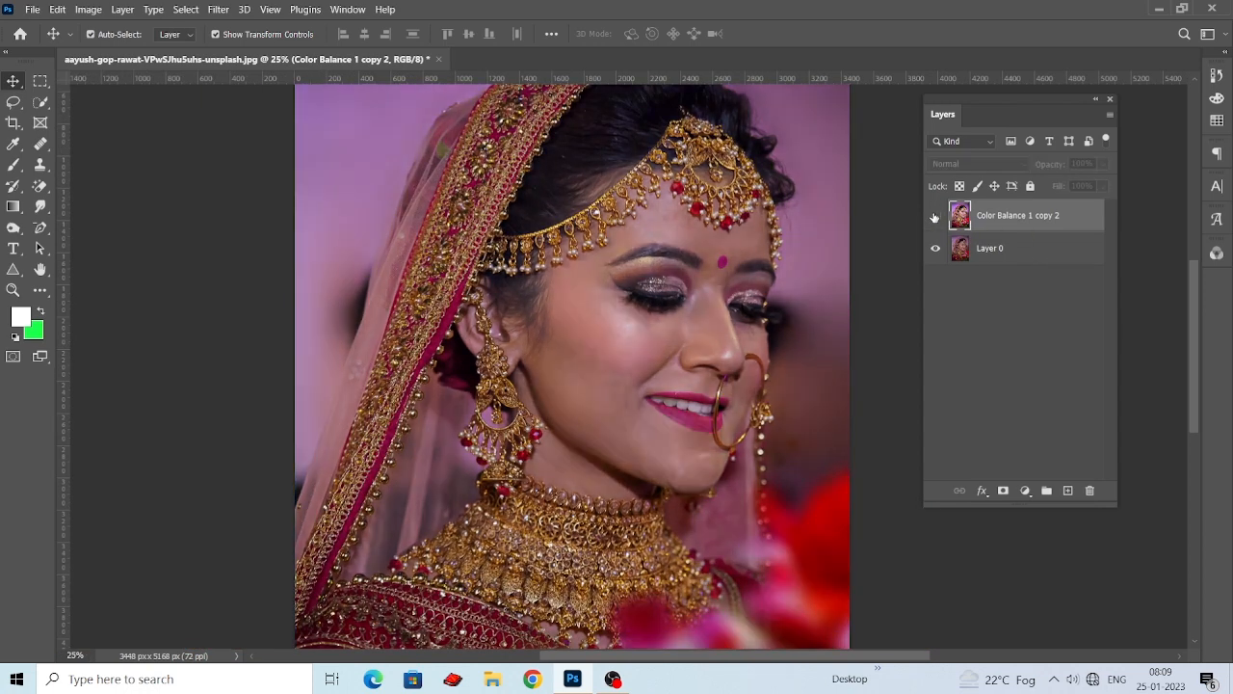
left_click(935, 218)
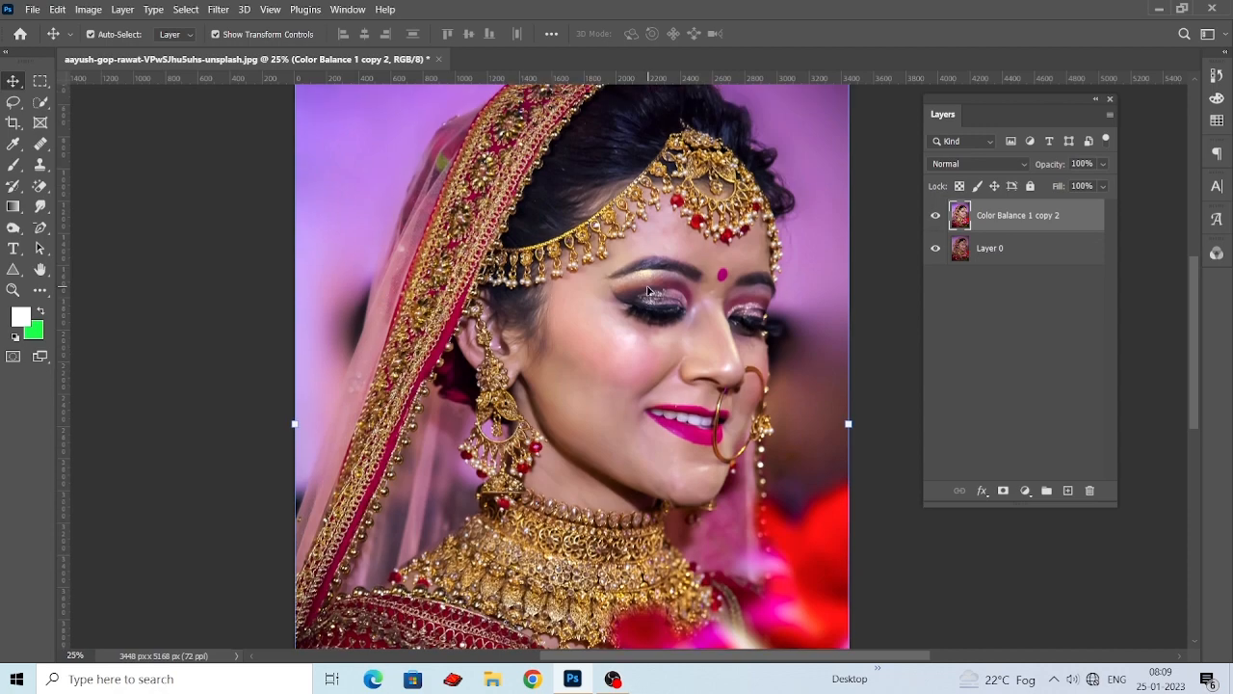